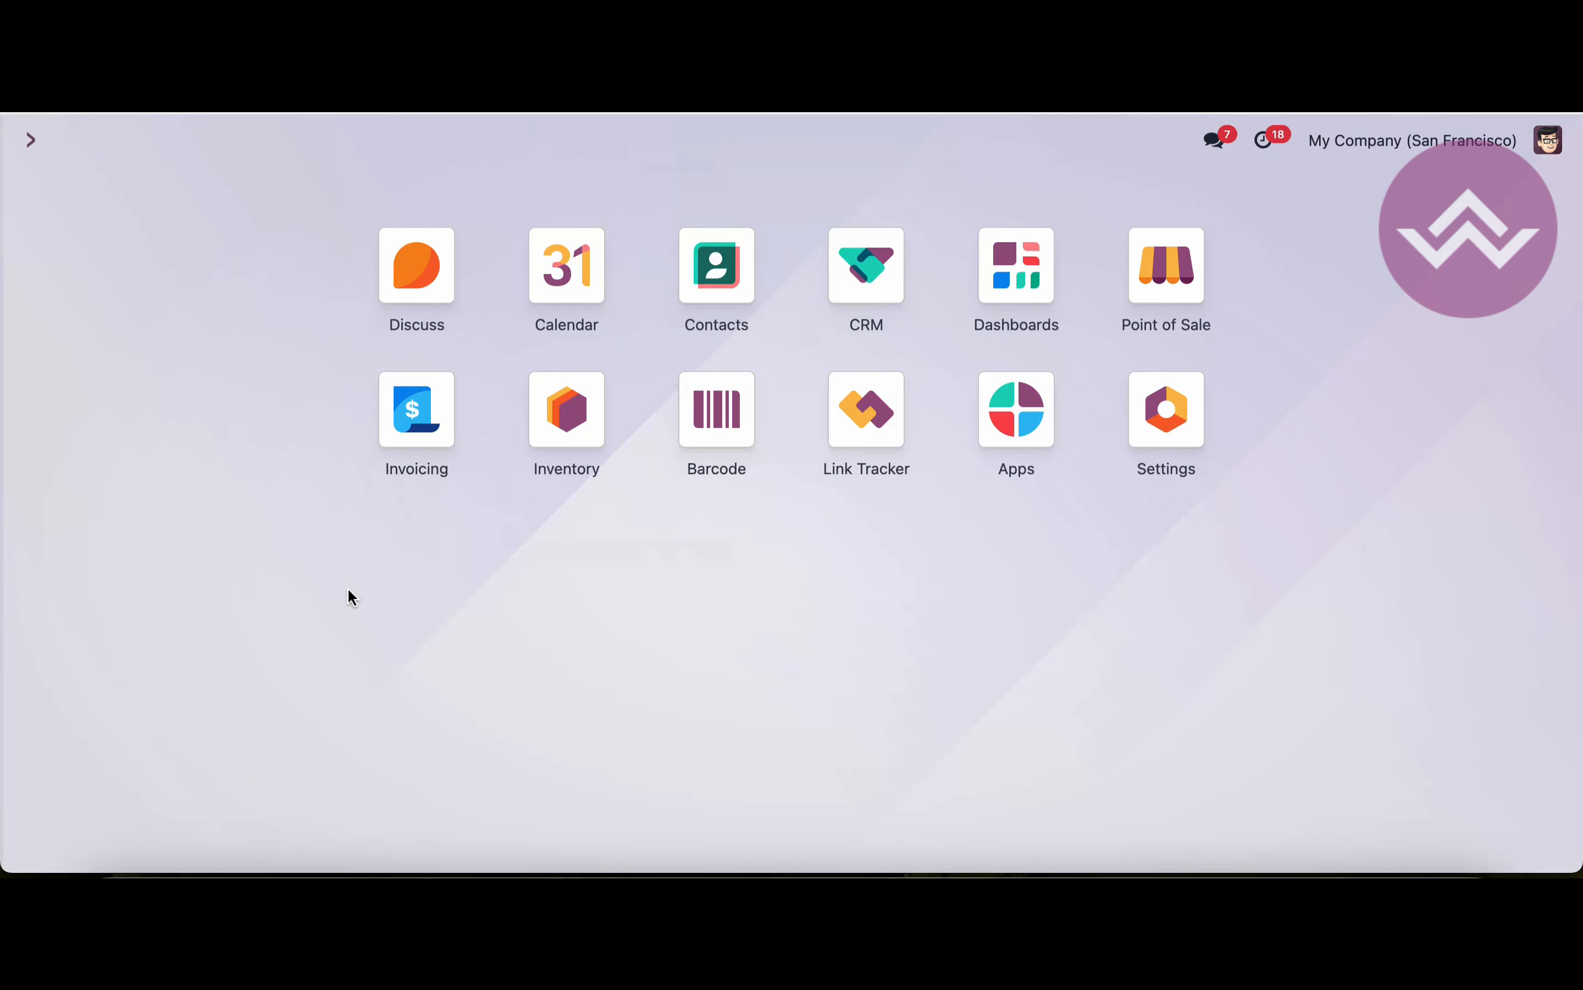
- Check the configuration options available in CRM and return to the apps overview
{"action": "left_click", "coordinate": [885, 286]}
{"action": "left_click", "coordinate": [445, 141]}
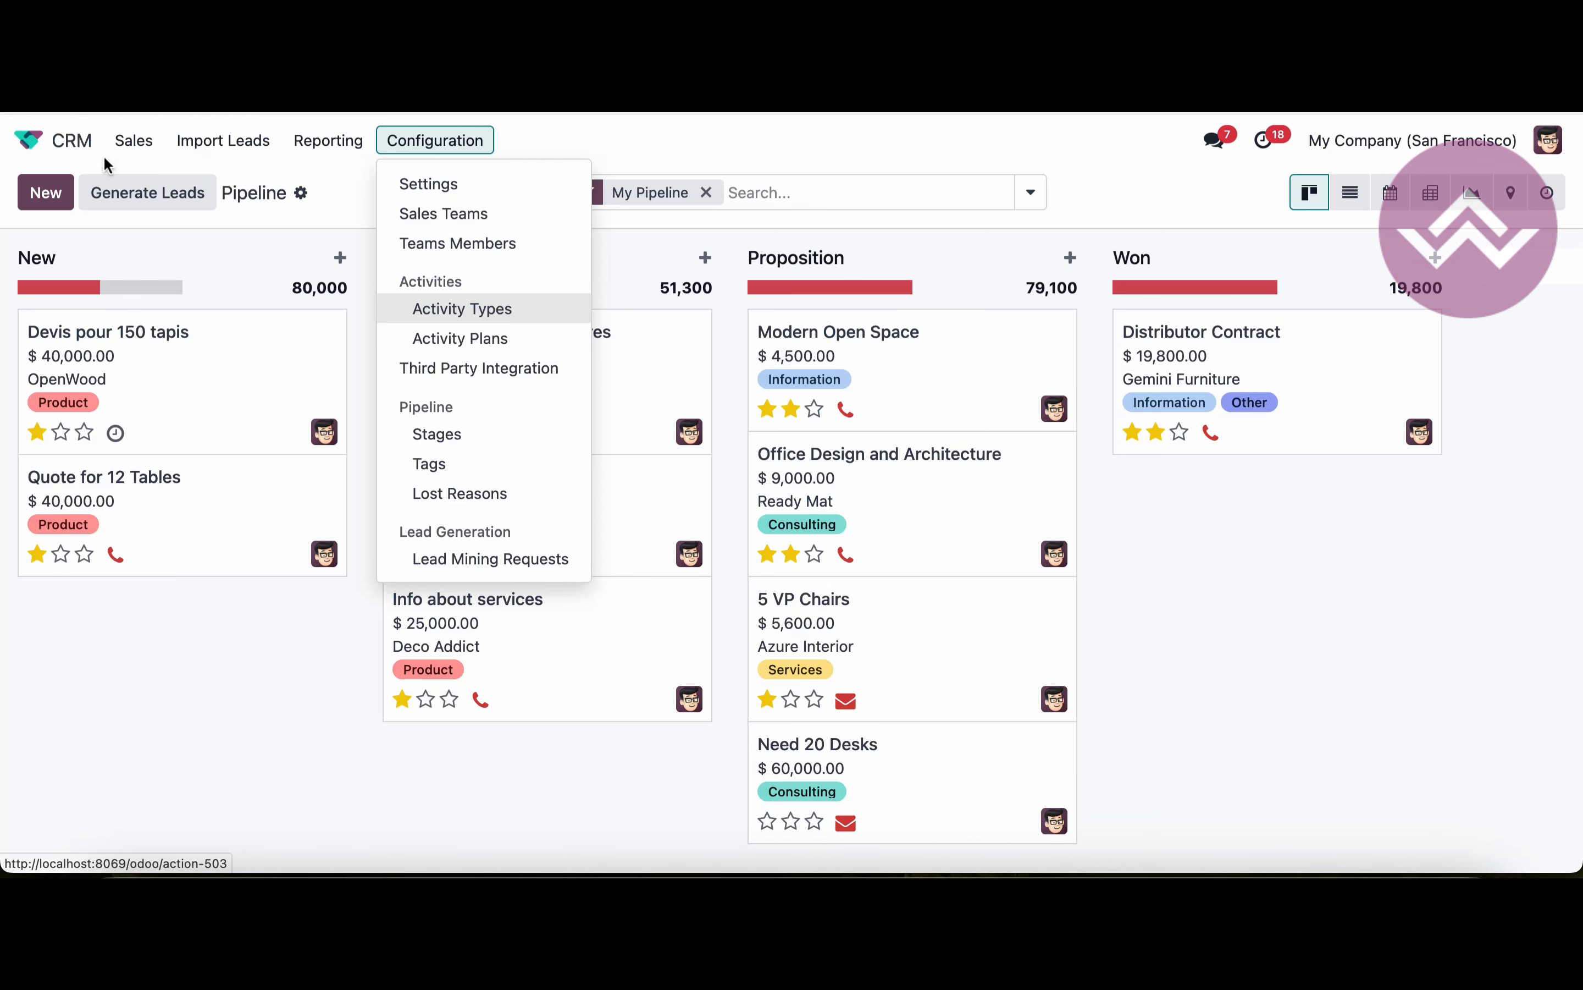
{"action": "left_click", "coordinate": [45, 141]}
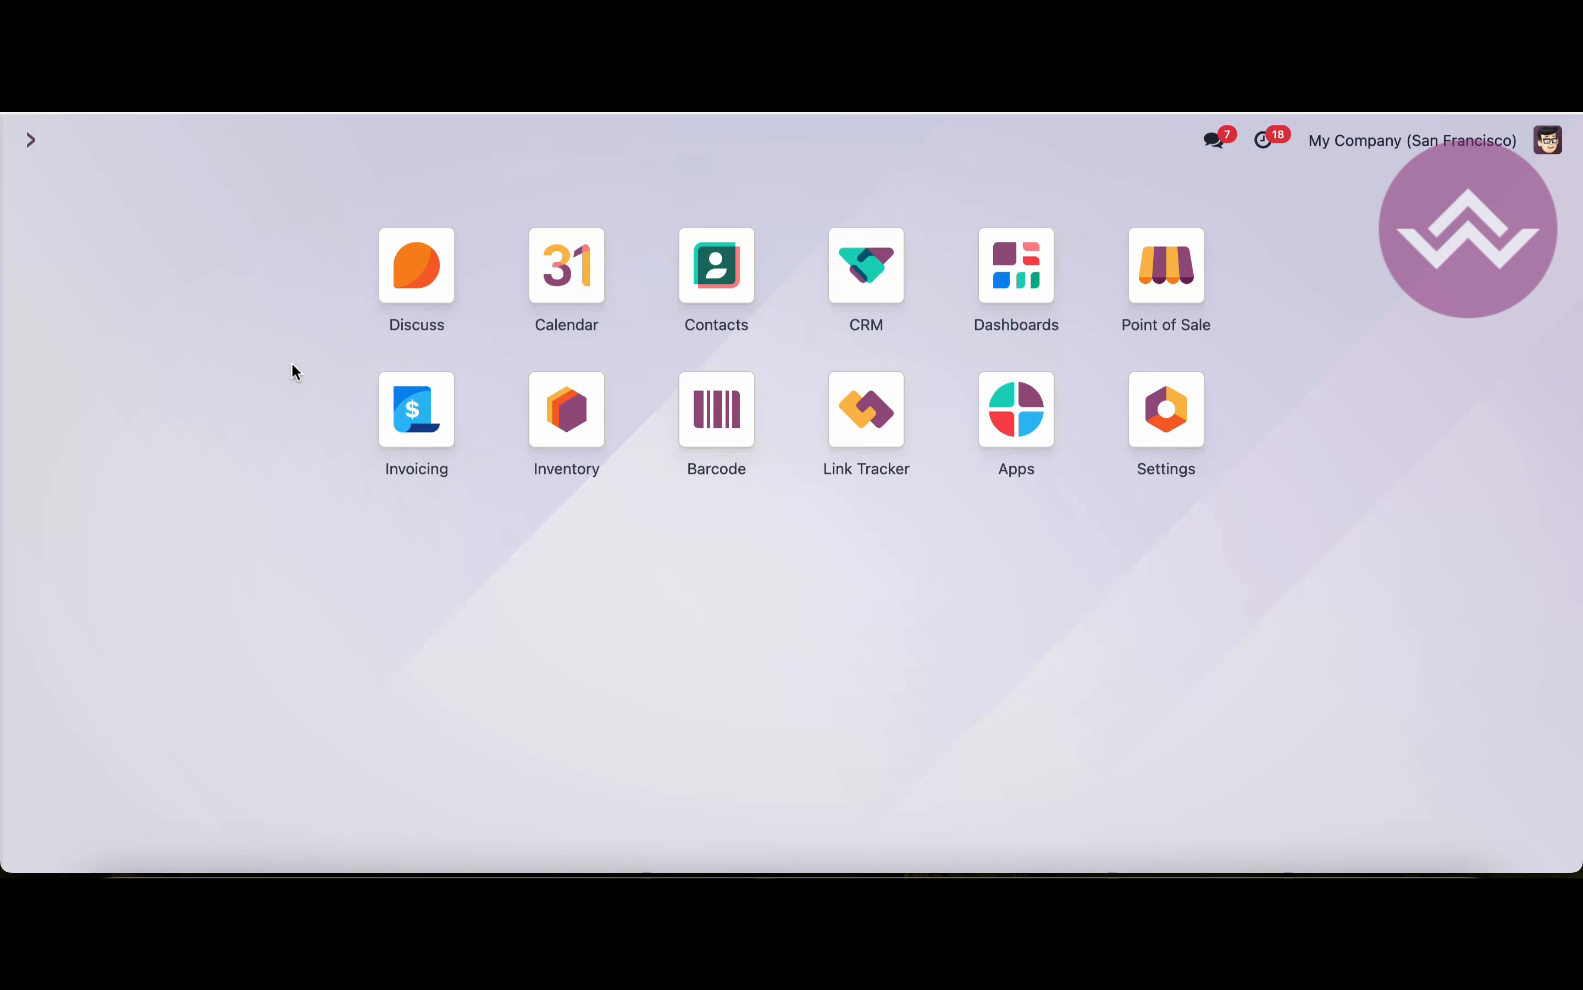
- Open the administrator's user record in Settings and check its CRM Third-Party Integration access right
{"action": "left_click", "coordinate": [1168, 425]}
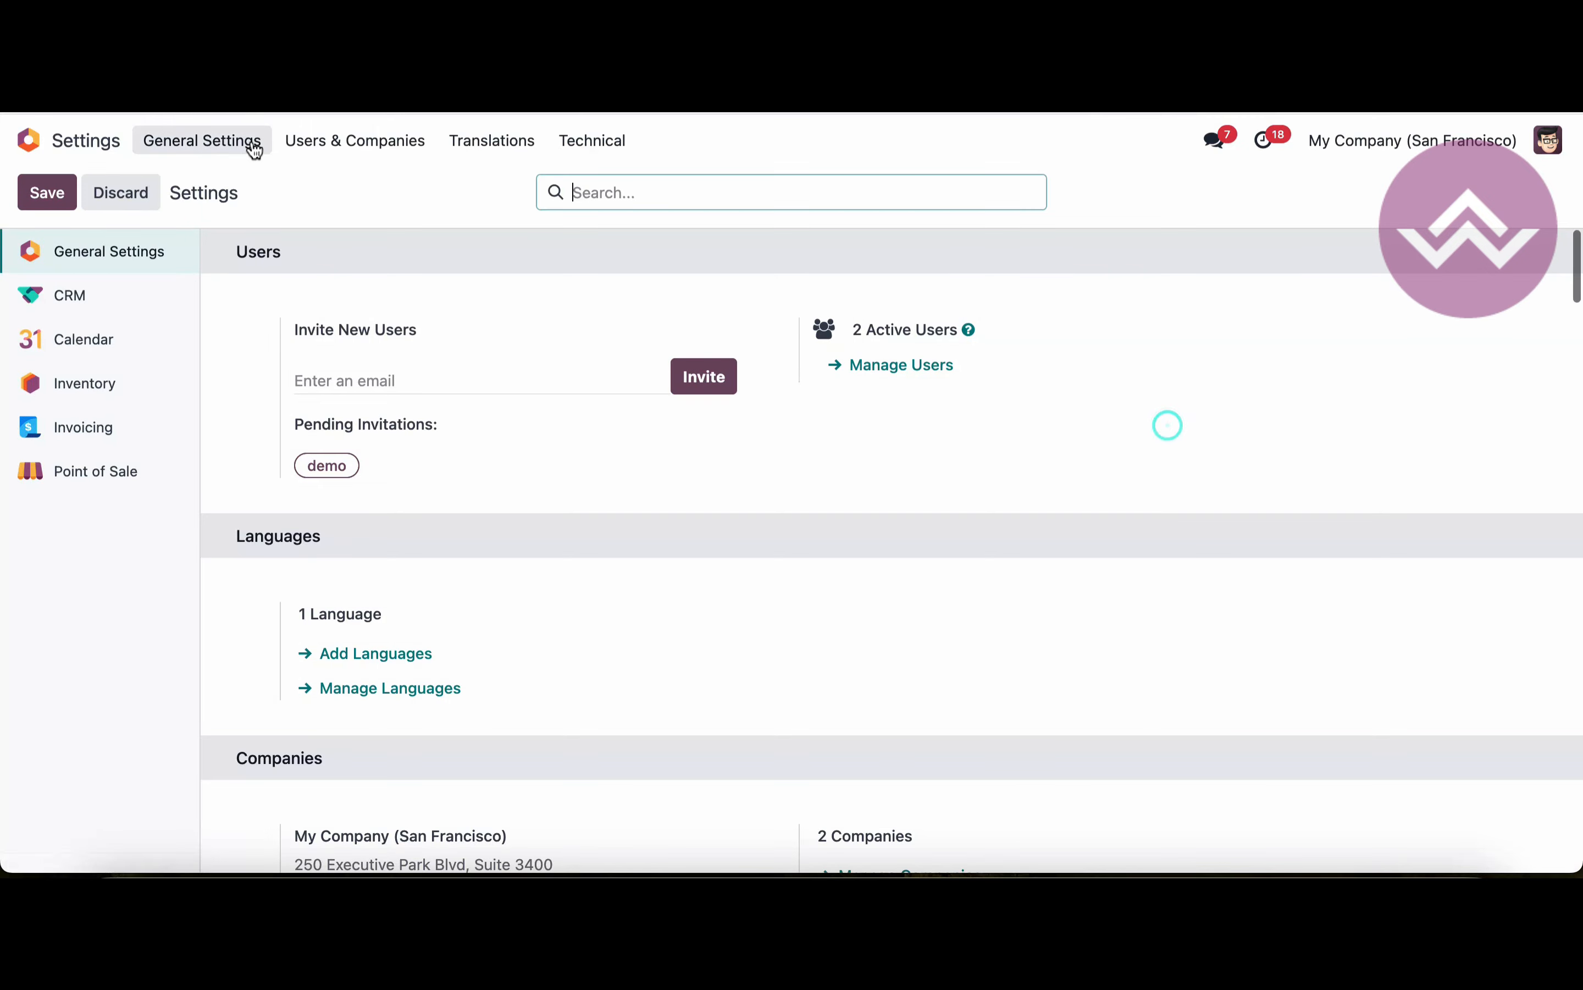
{"action": "left_click", "coordinate": [336, 149]}
{"action": "left_click", "coordinate": [333, 184]}
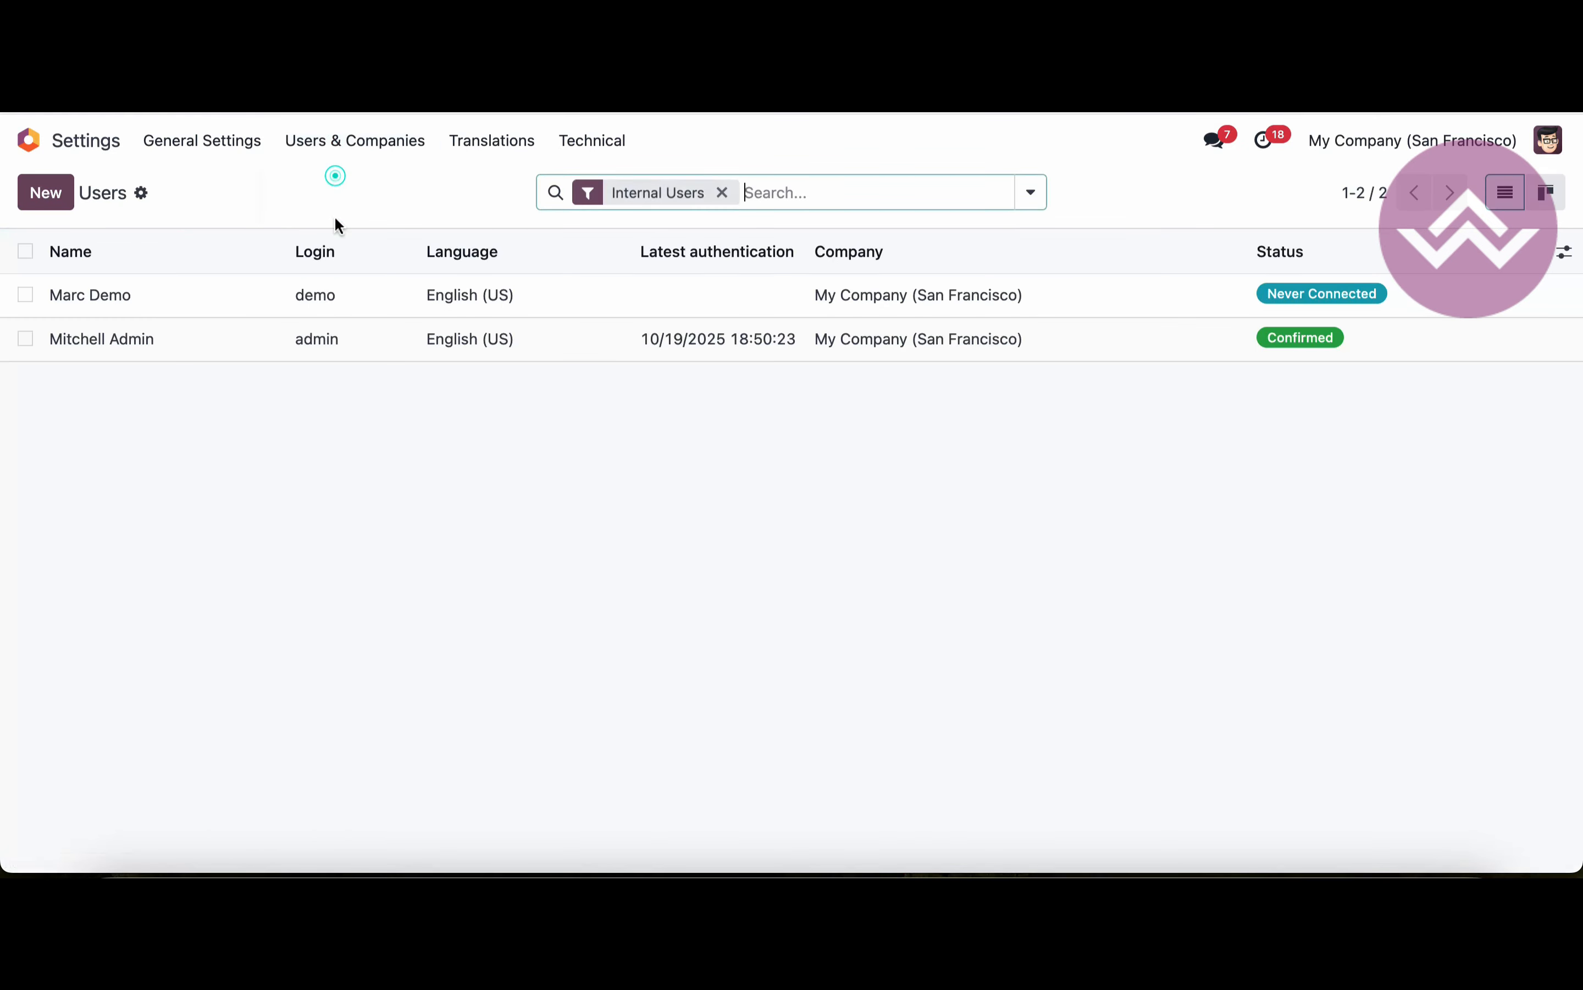
{"action": "left_click", "coordinate": [345, 340]}
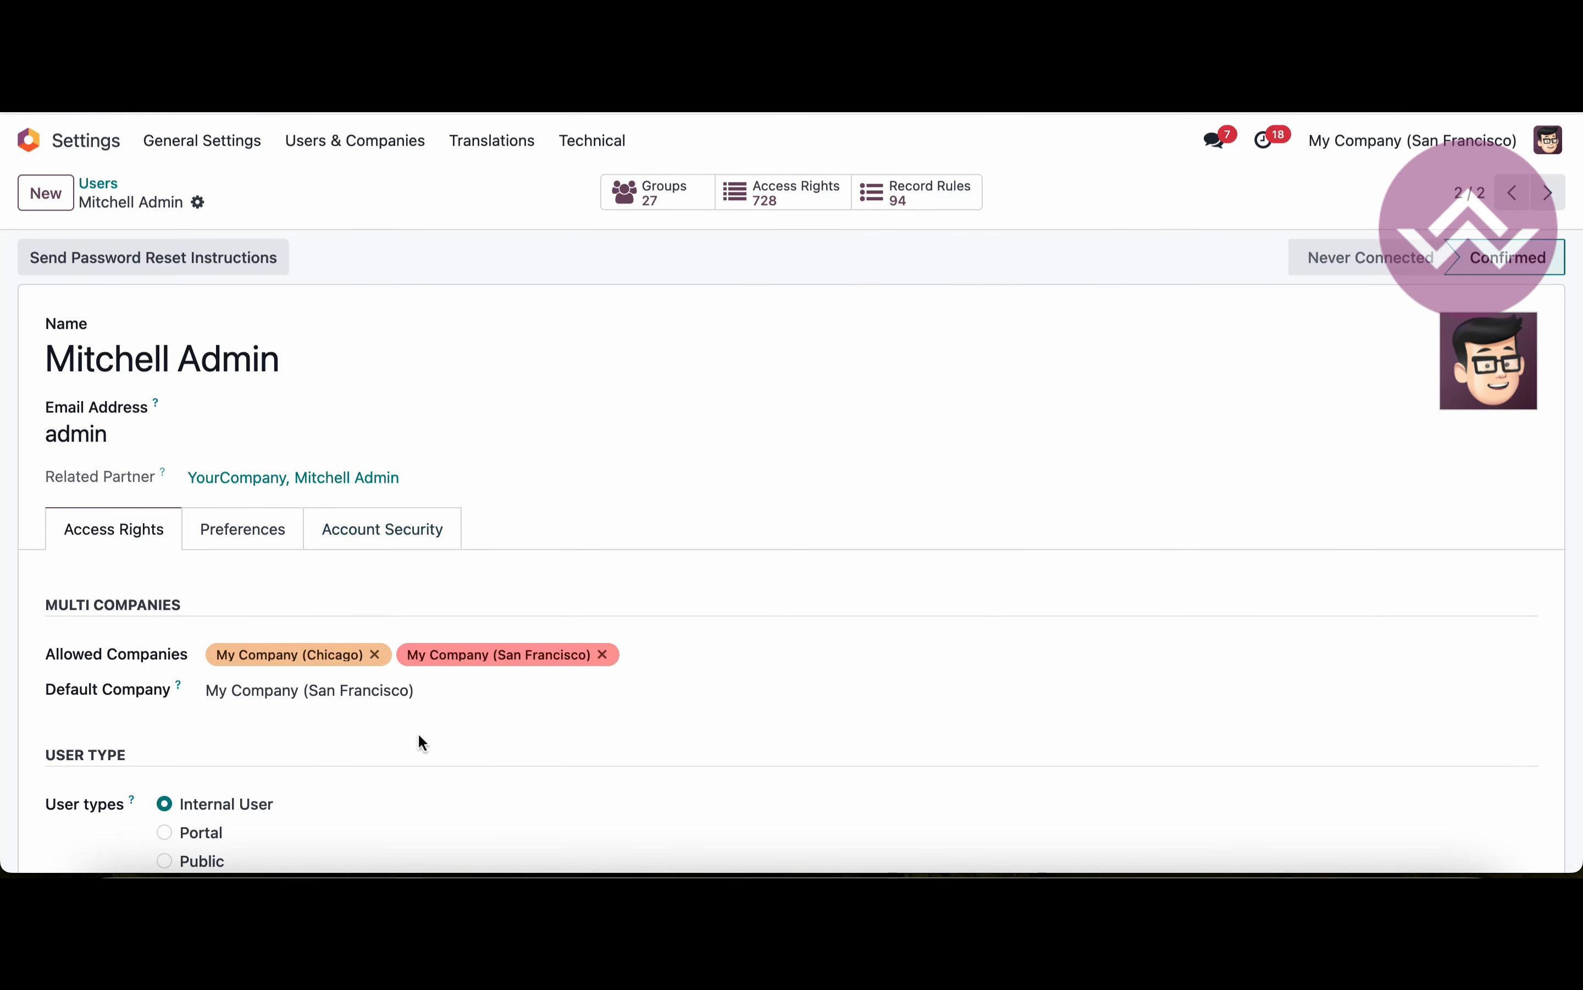
{"action": "scroll", "coordinate": [419, 736], "scroll_direction": "down", "scroll_amount": 15}
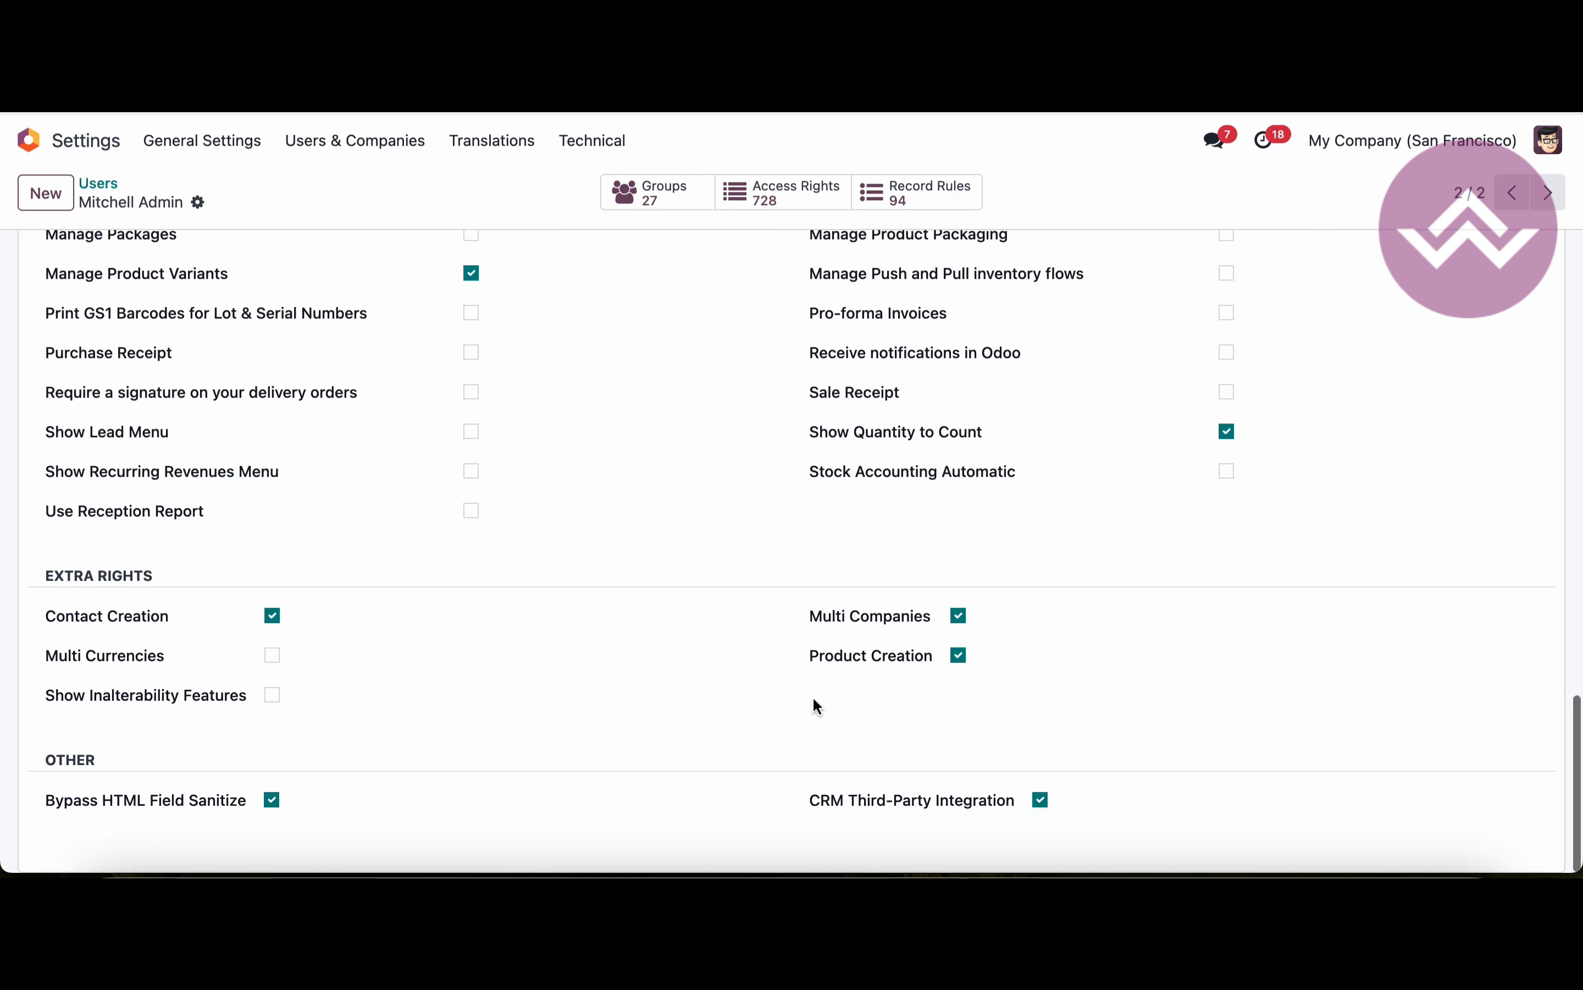
{"action": "left_click_drag", "start_coordinate": [809, 798], "coordinate": [981, 805]}
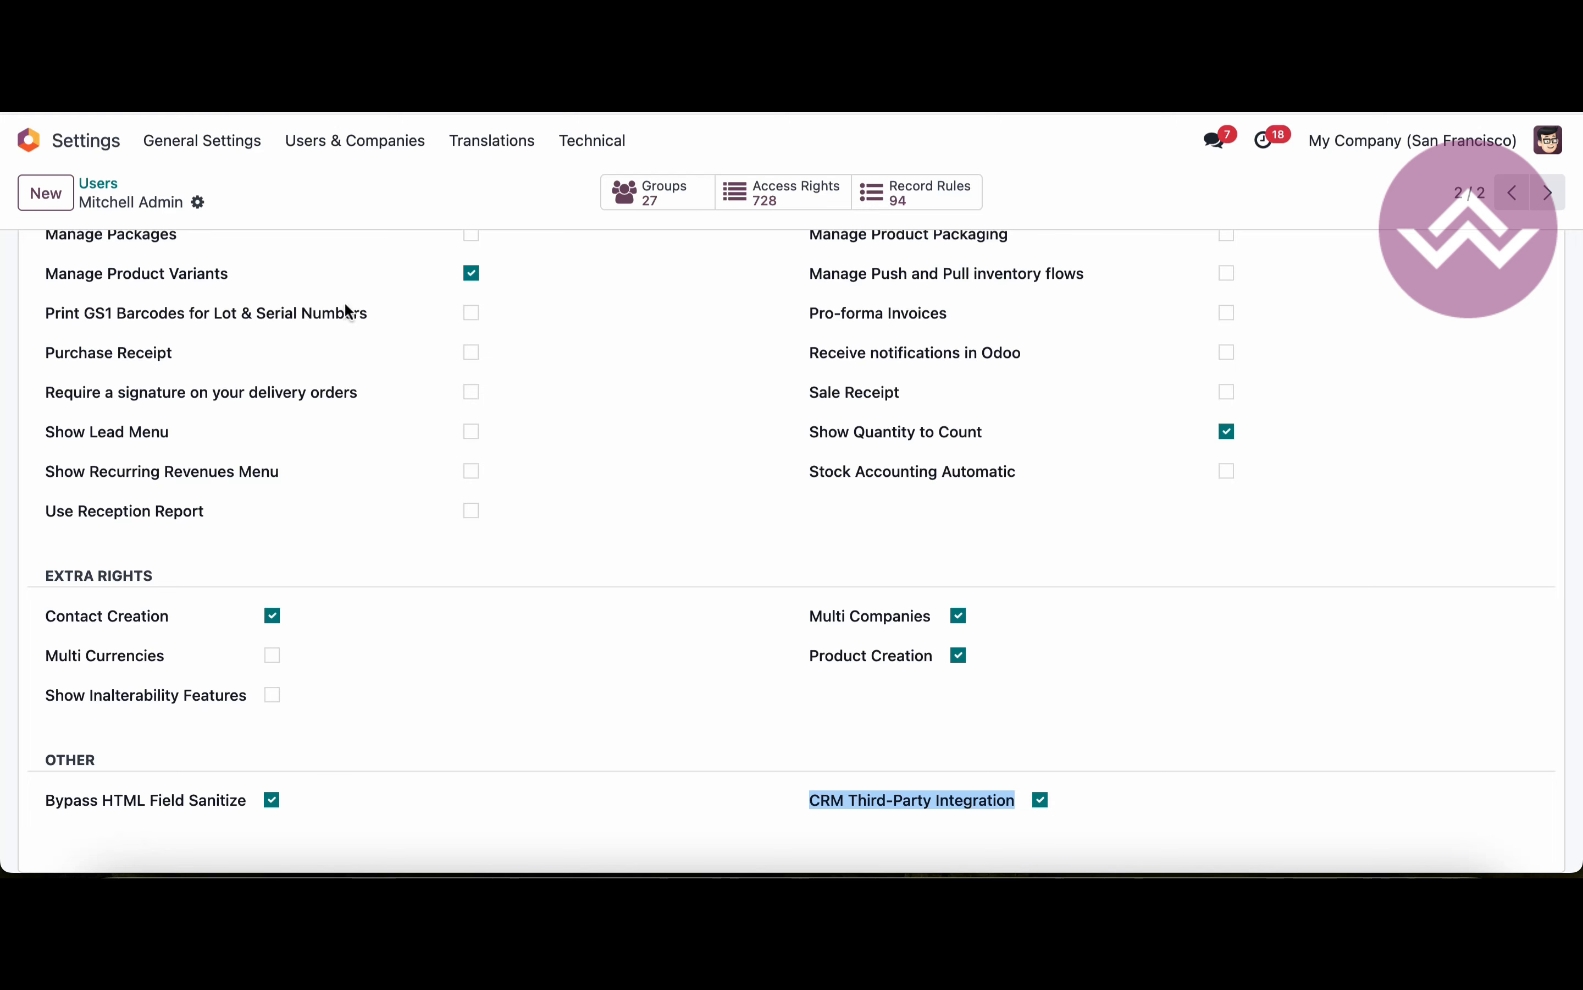
{"action": "scroll", "coordinate": [243, 270], "scroll_direction": "up", "scroll_amount": 15}
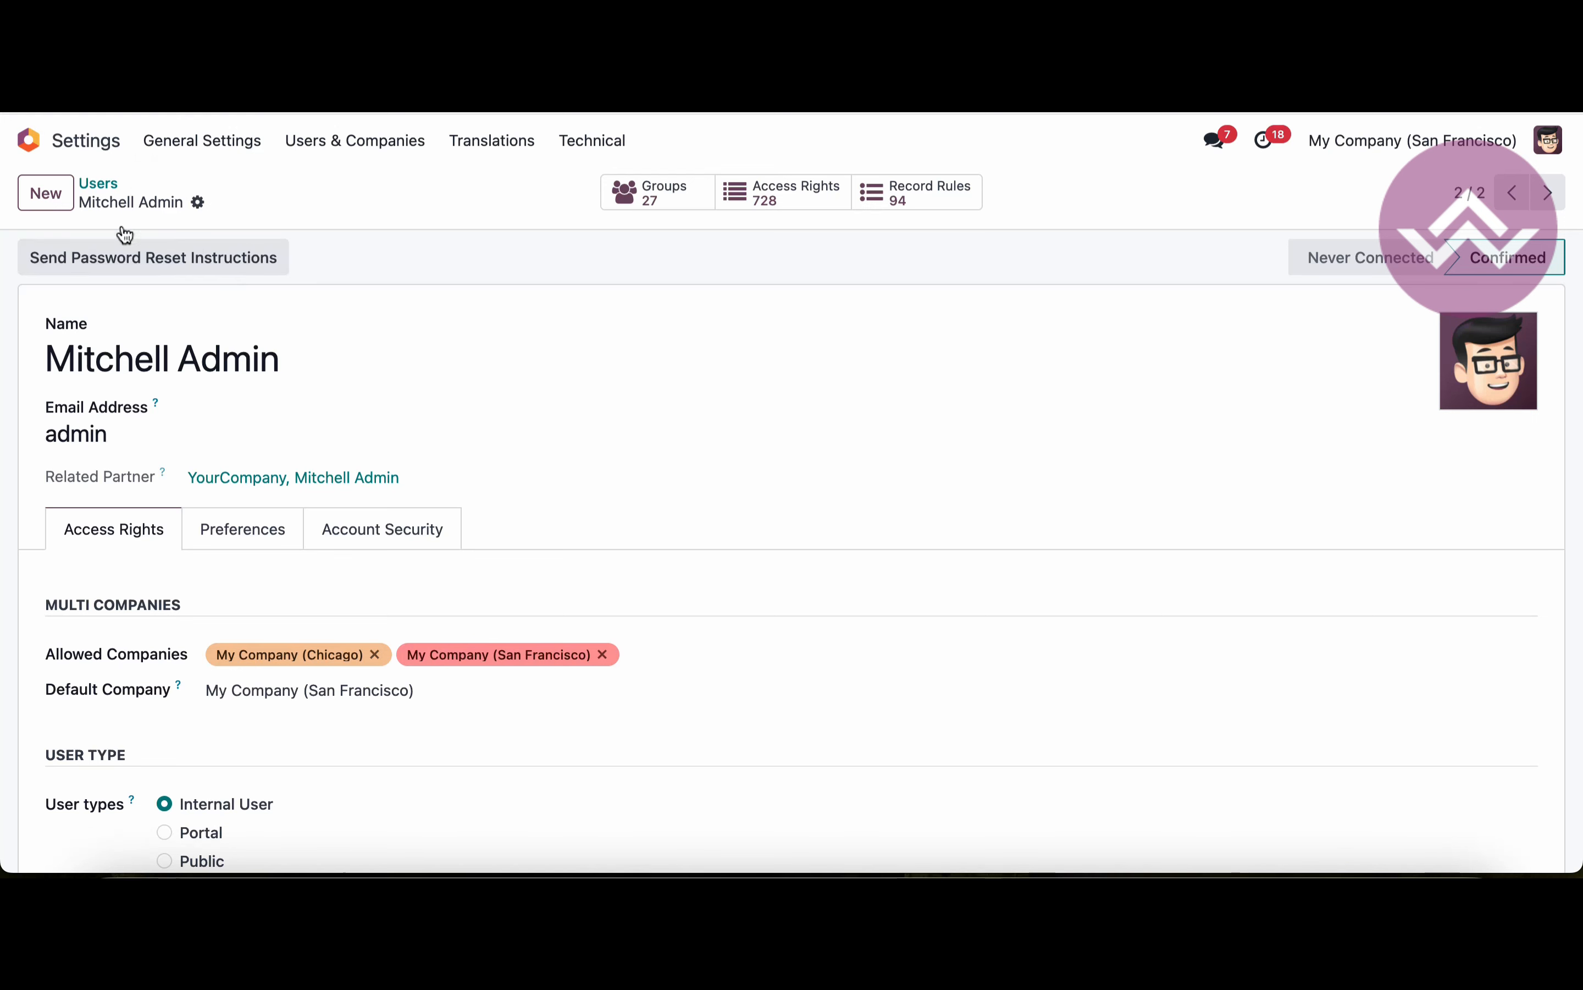
{"action": "left_click", "coordinate": [134, 90]}
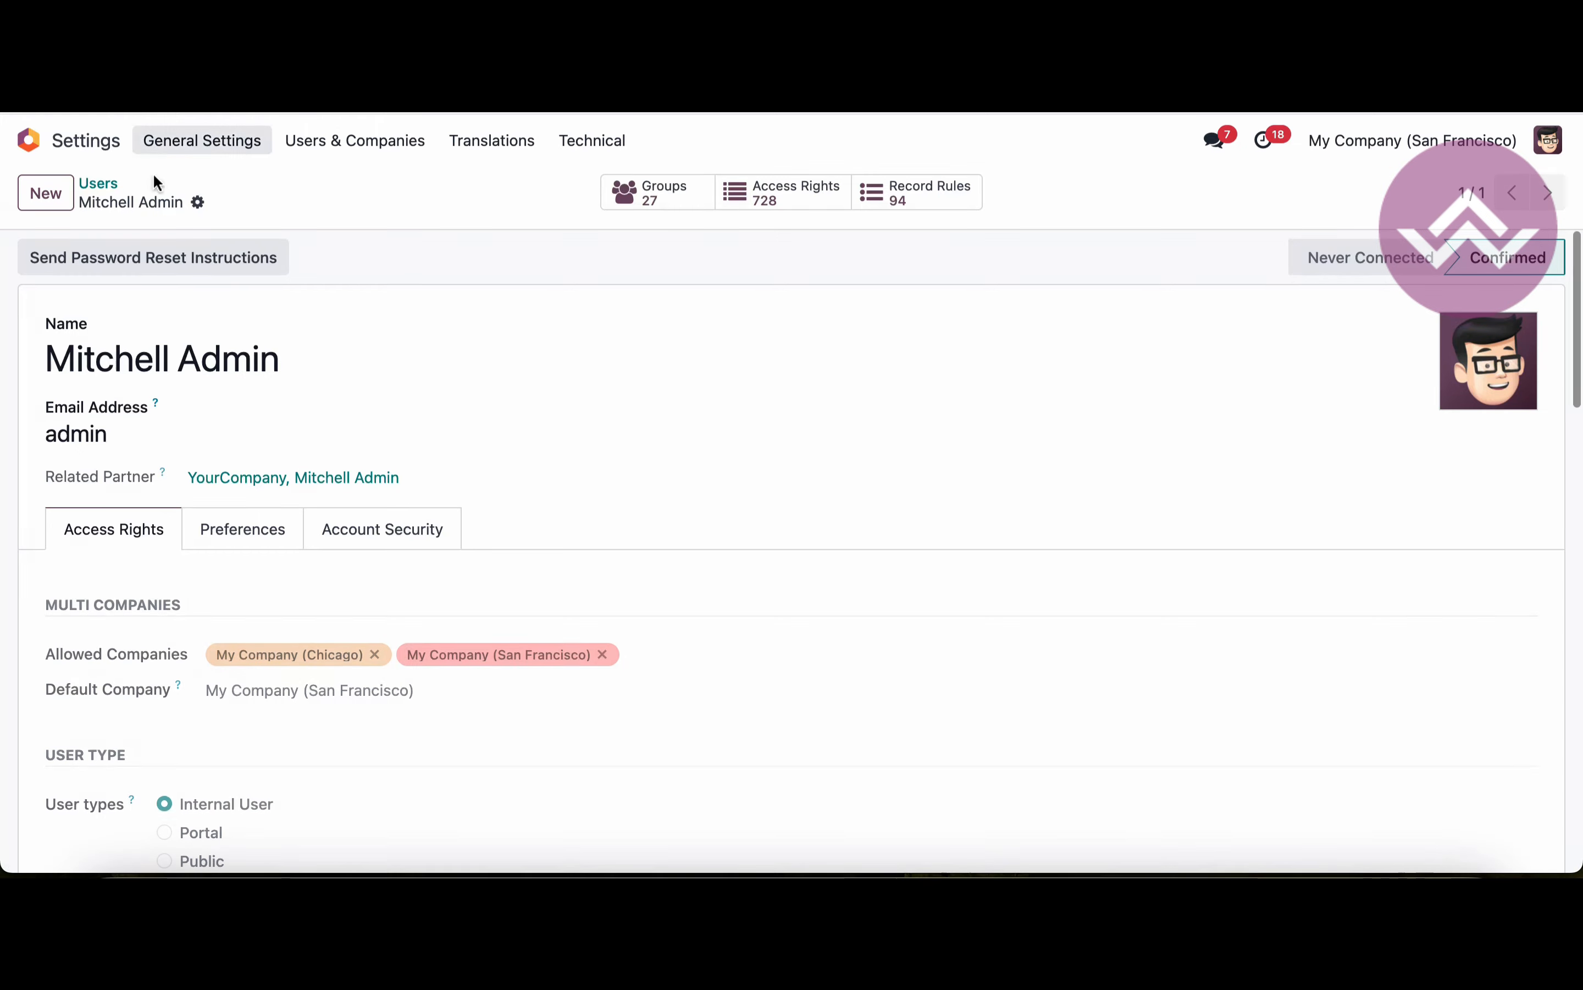
- Open the Just Dial record in the Third Party Integration configuration of CRM
{"action": "left_click", "coordinate": [44, 149]}
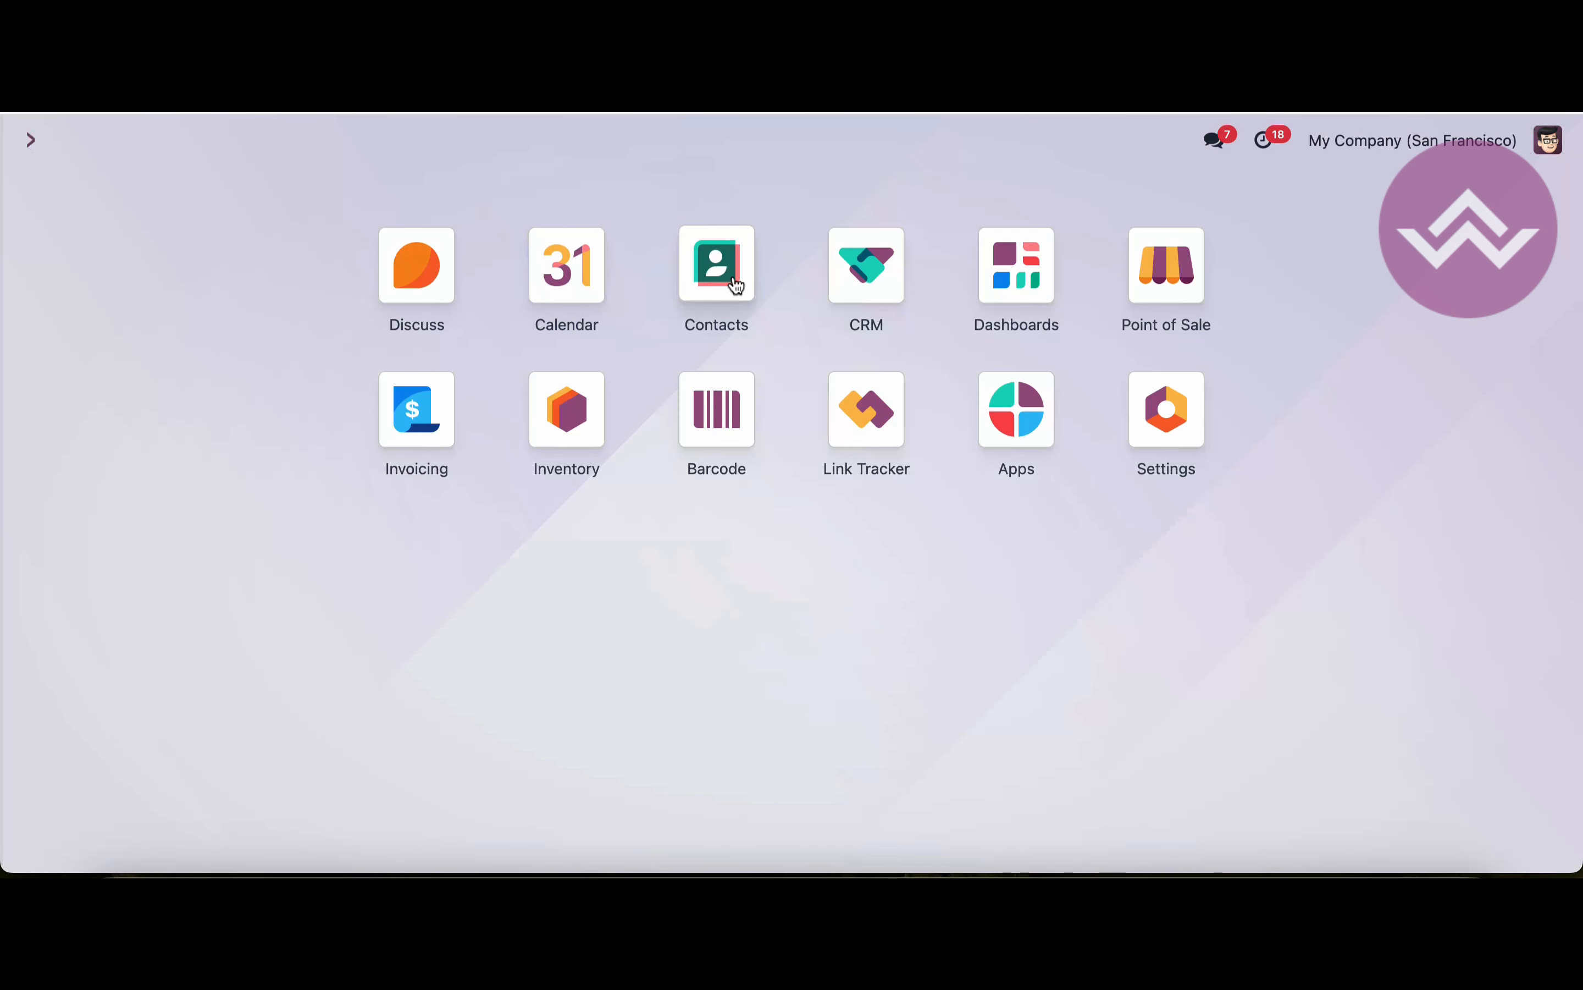
{"action": "left_click", "coordinate": [861, 267]}
{"action": "left_click", "coordinate": [445, 140]}
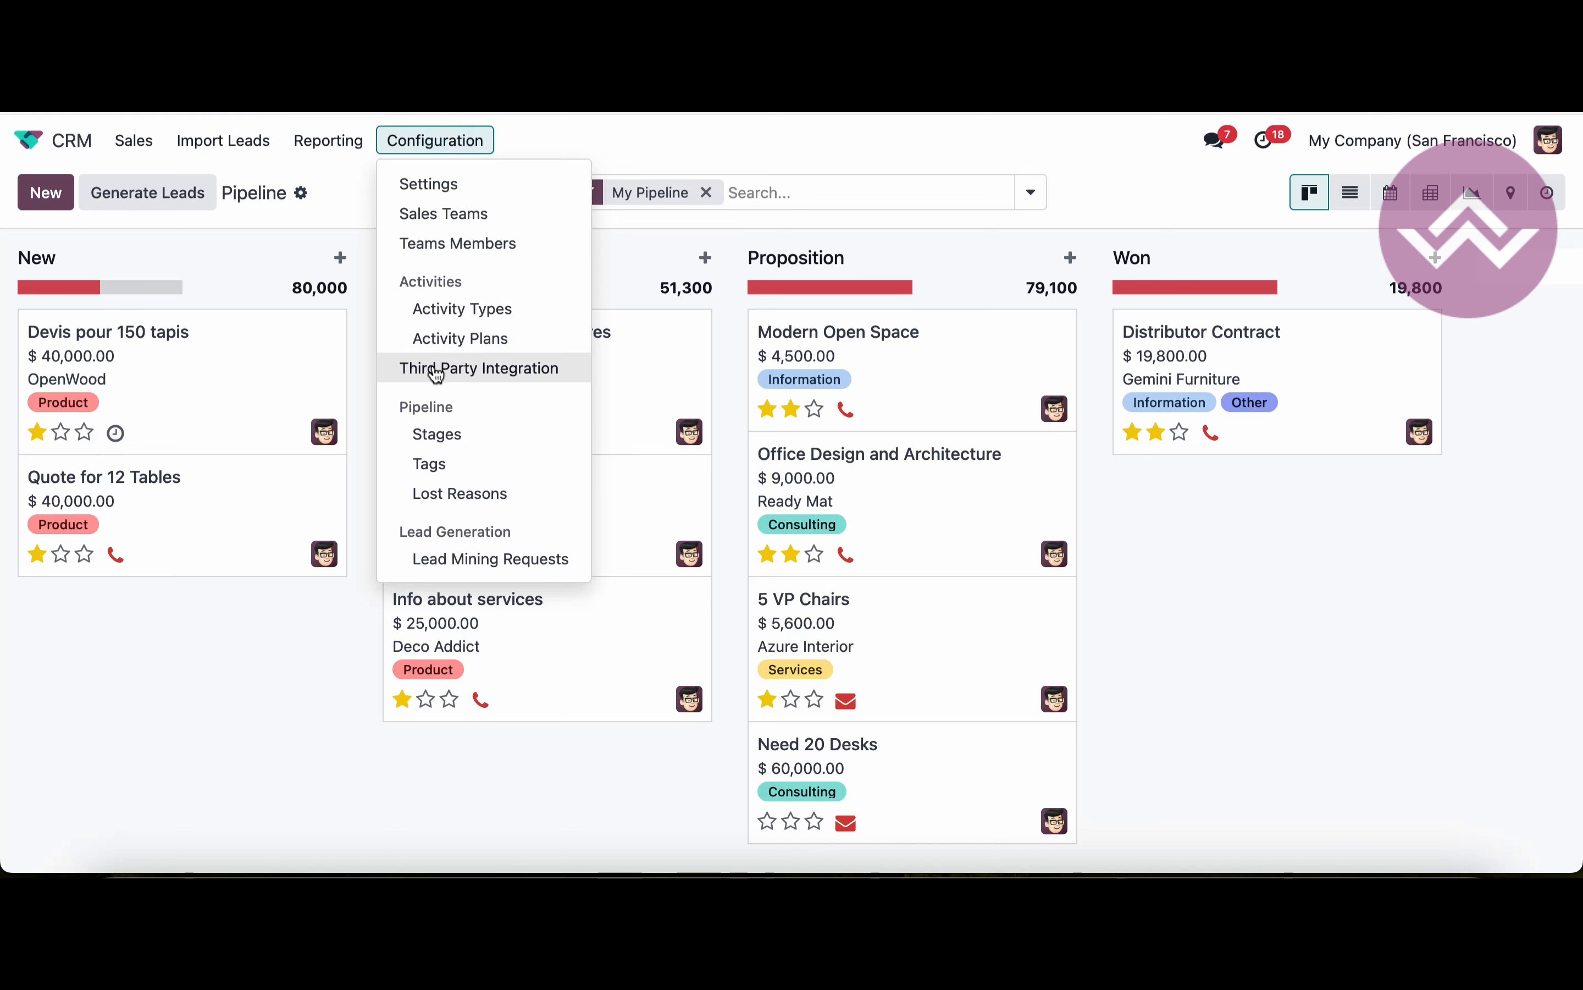
{"action": "left_click", "coordinate": [505, 371]}
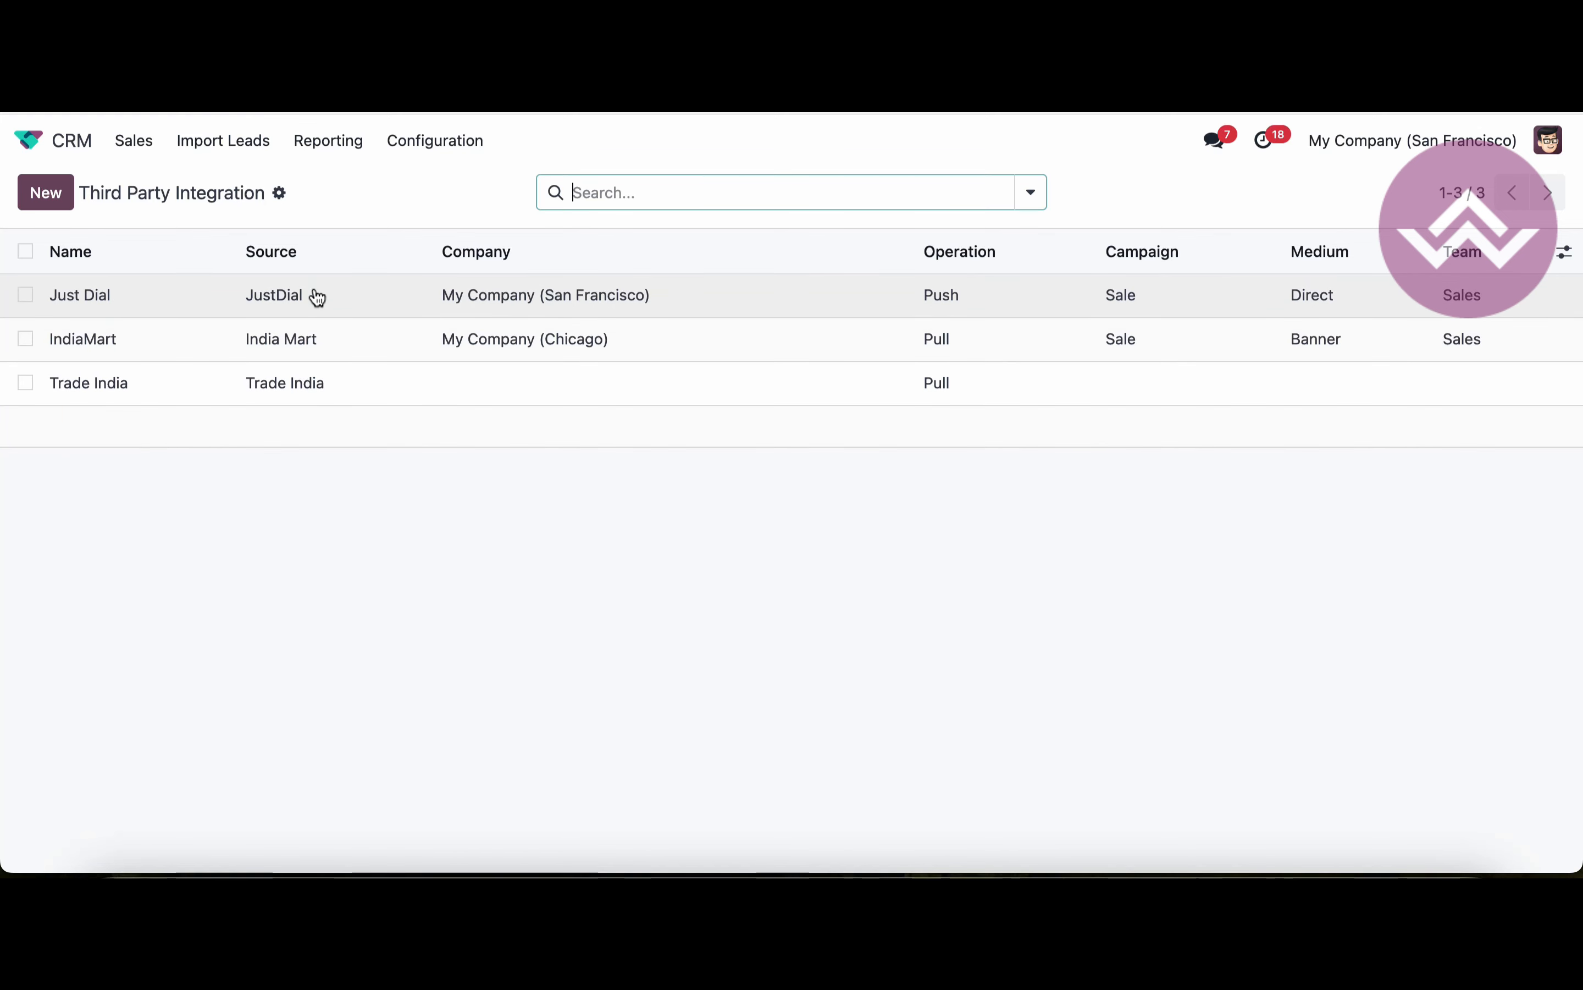
{"action": "left_click", "coordinate": [194, 296]}
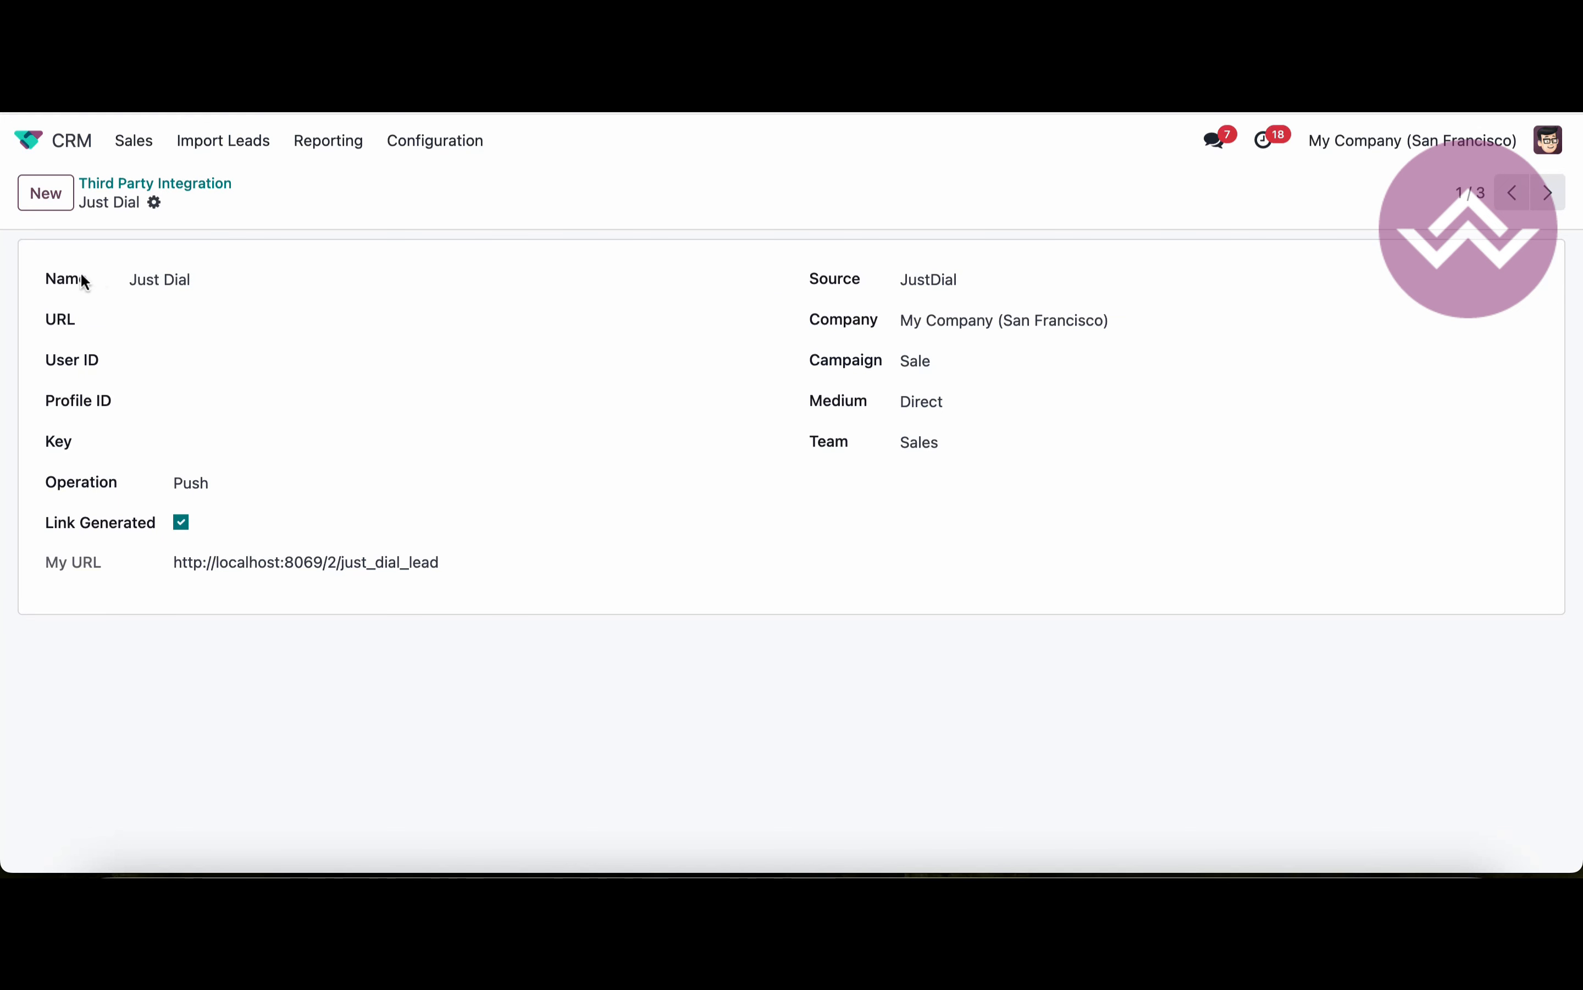
- Examine the Link Generated option and the My URL value of the Just Dial integration
{"action": "left_click_drag", "start_coordinate": [47, 528], "coordinate": [140, 529]}
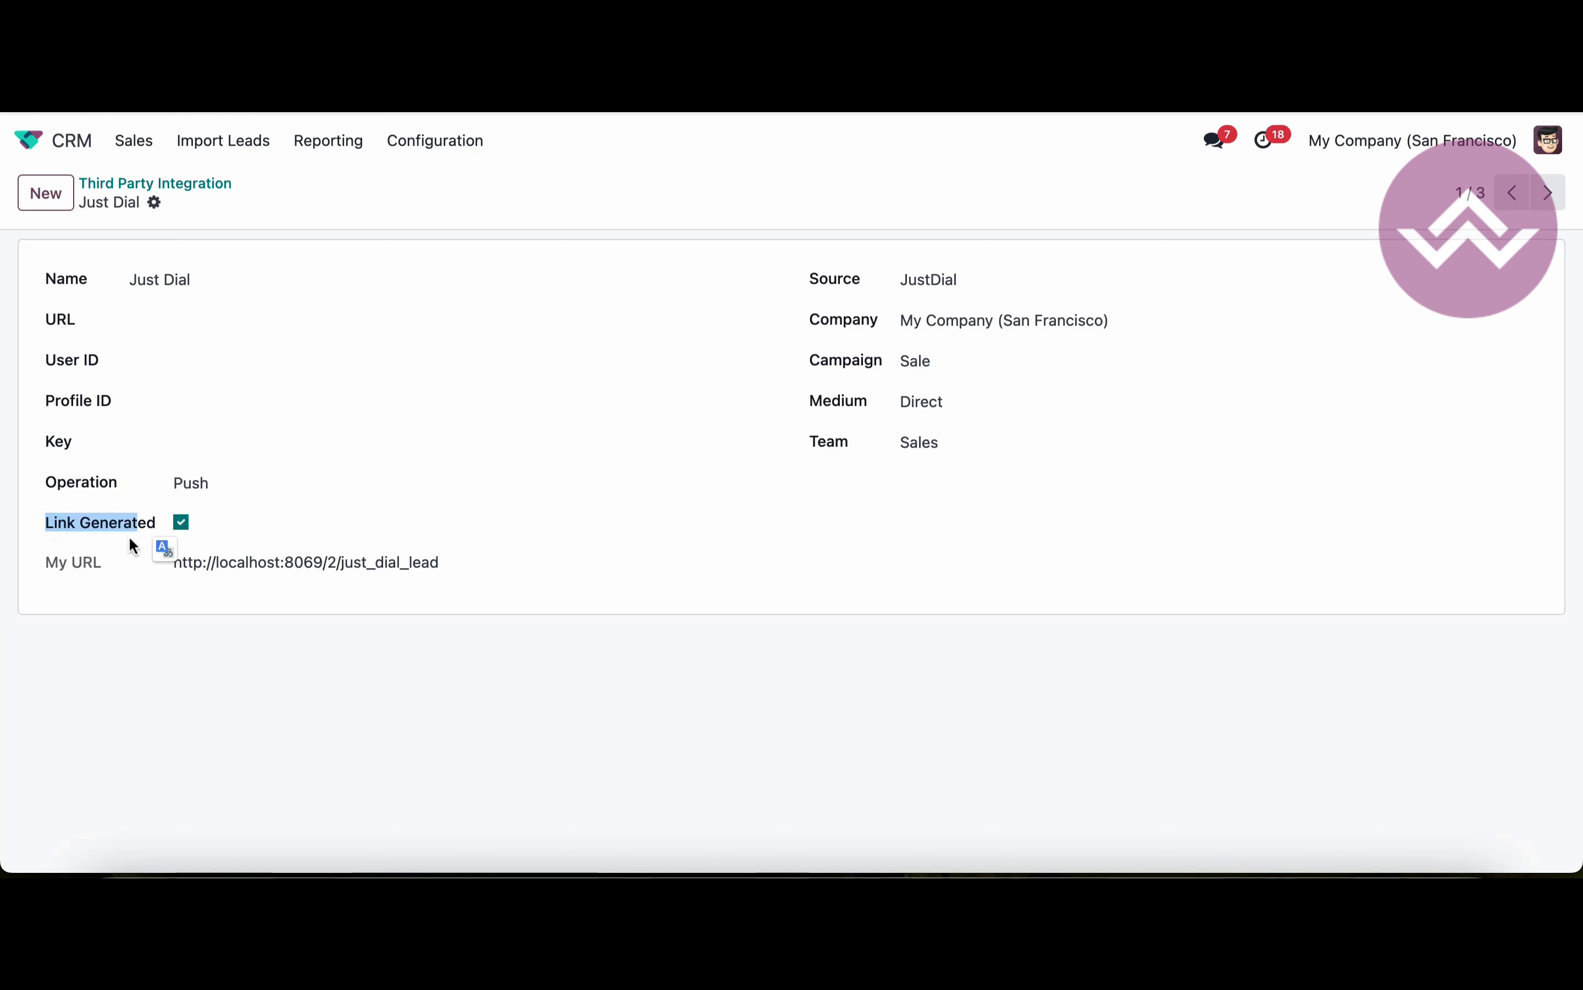
{"action": "left_click_drag", "start_coordinate": [46, 566], "coordinate": [113, 566]}
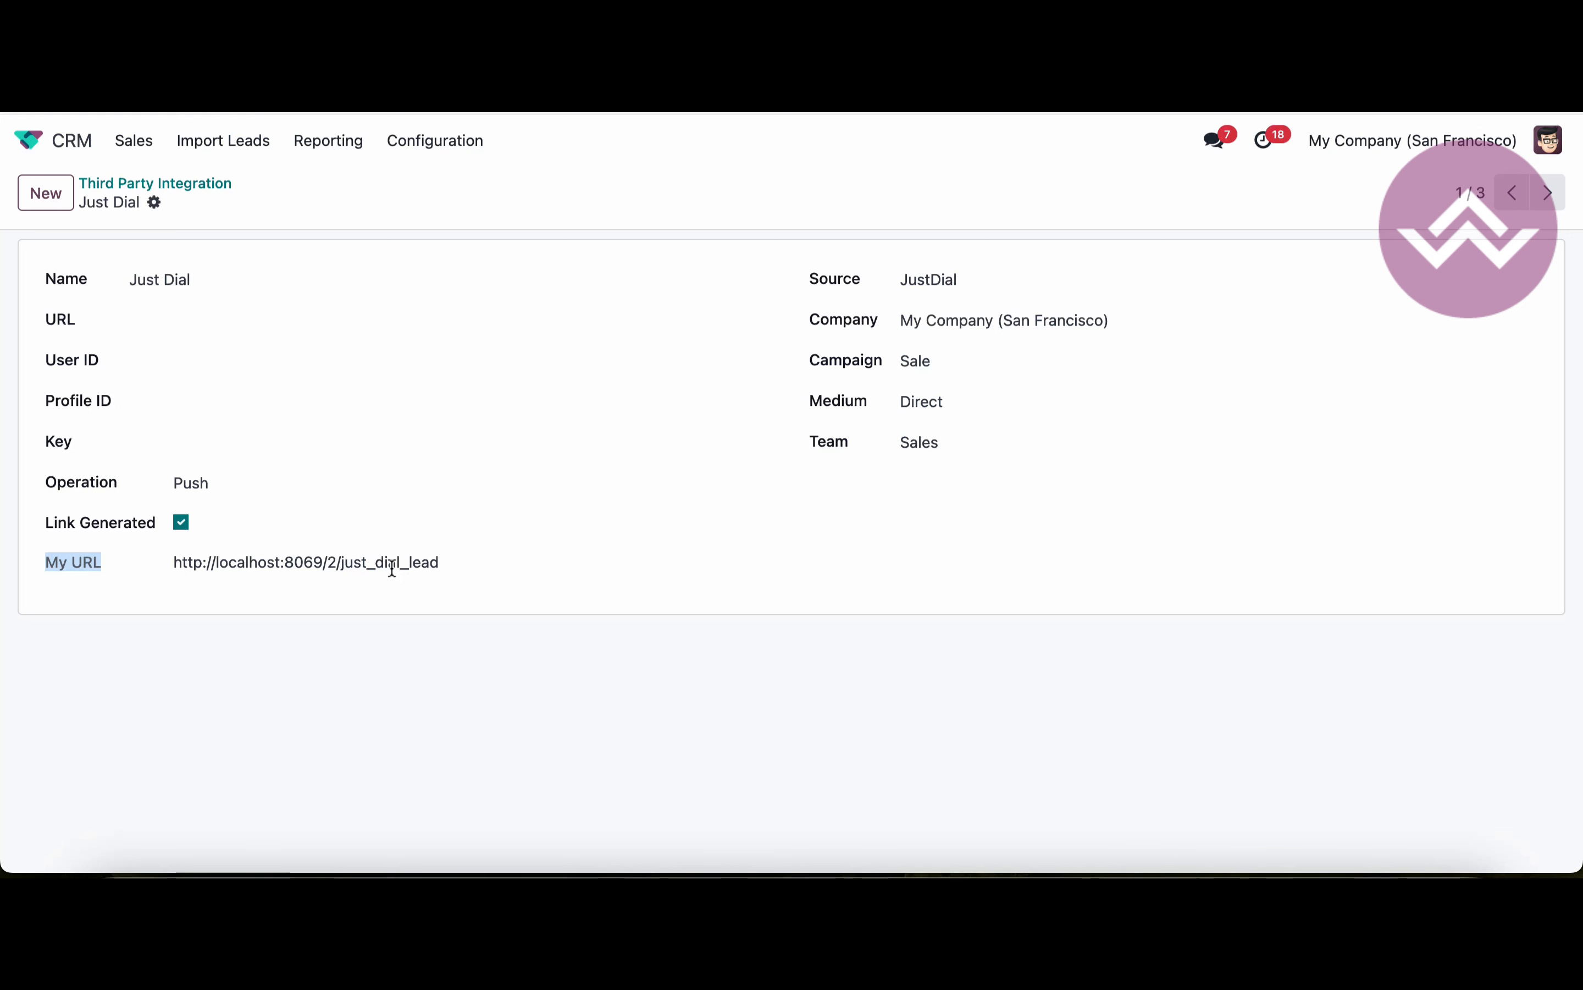
{"action": "left_click_drag", "start_coordinate": [173, 563], "coordinate": [434, 565]}
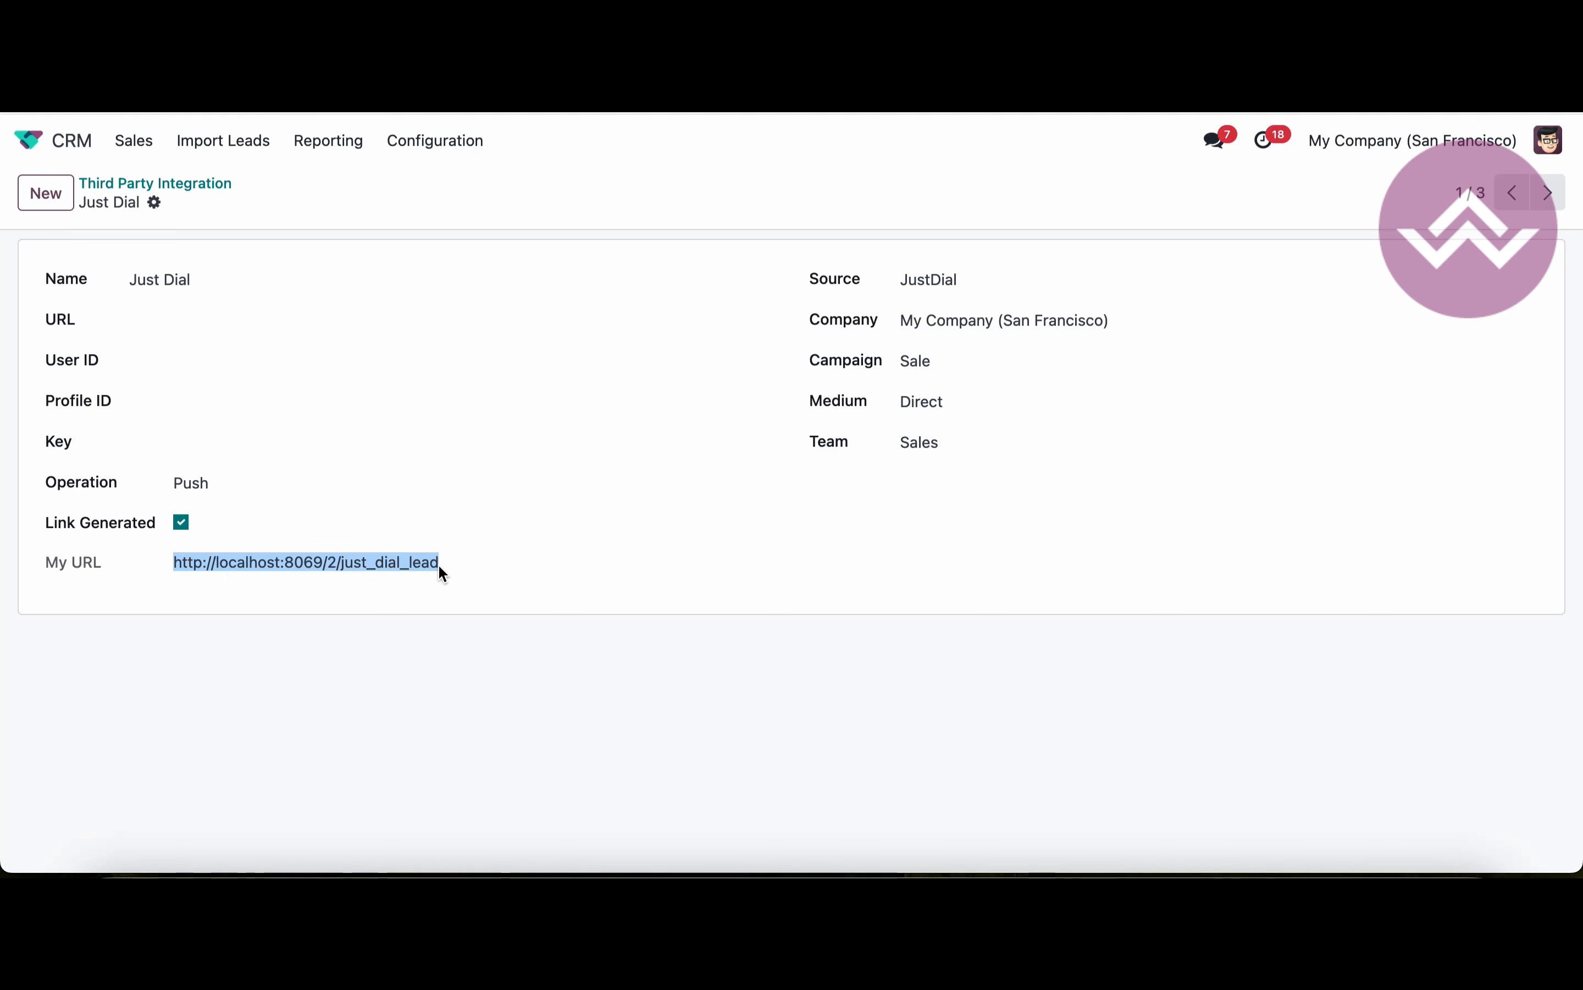
{"action": "left_click", "coordinate": [230, 562]}
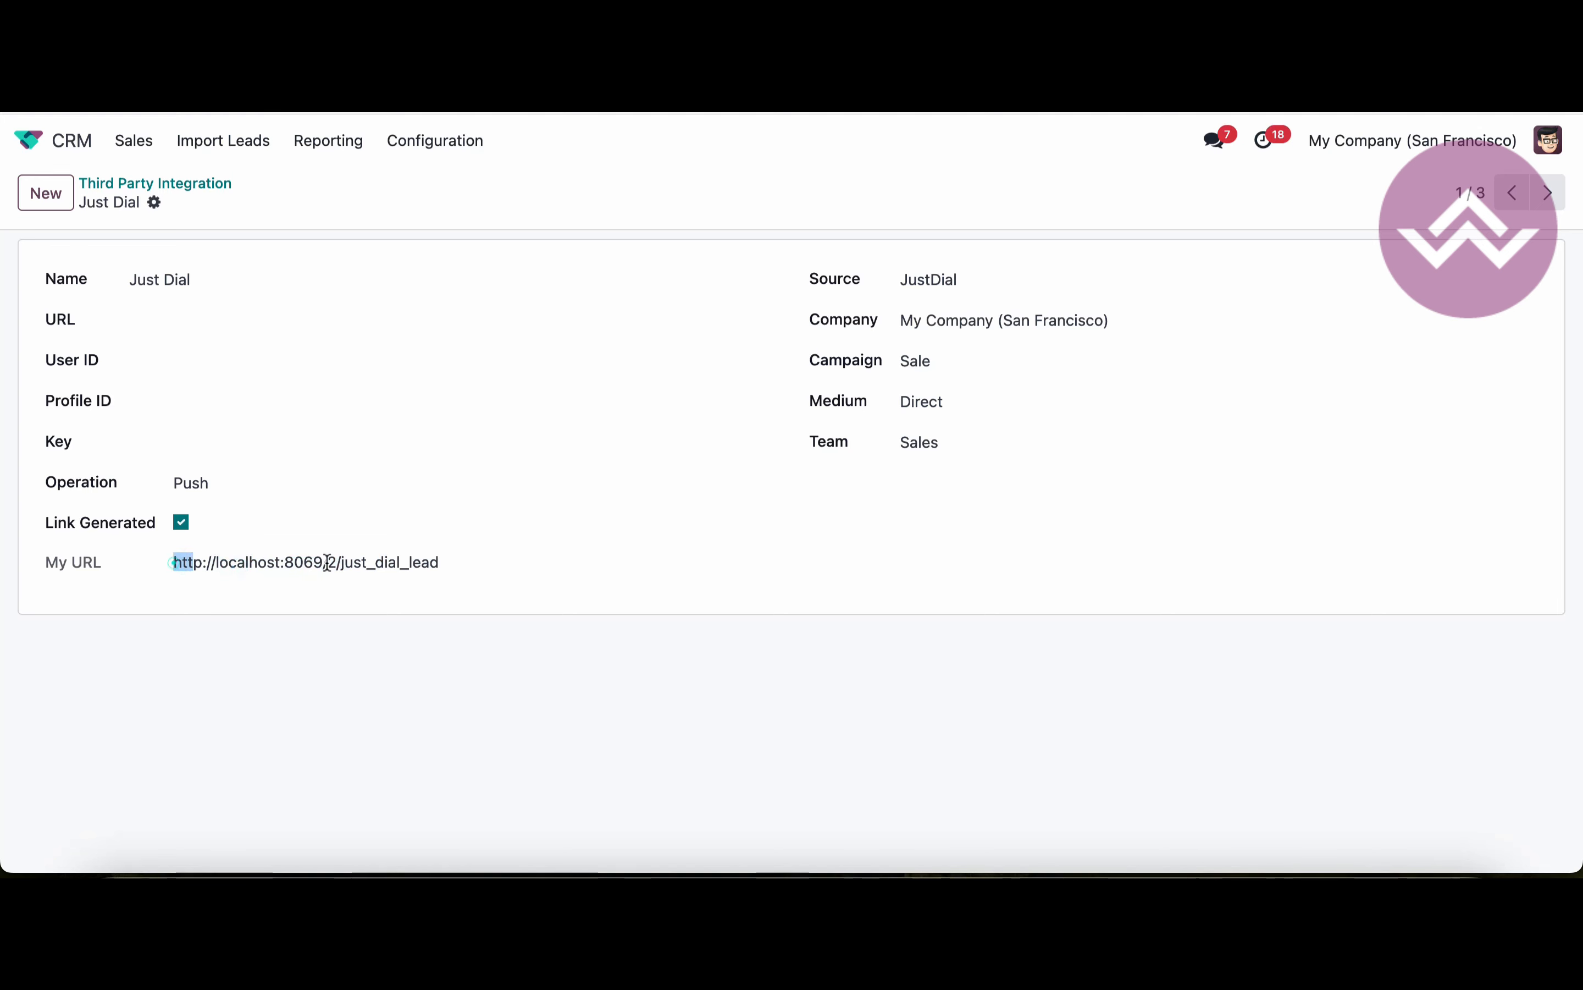
{"action": "left_click_drag", "start_coordinate": [327, 563], "coordinate": [440, 562]}
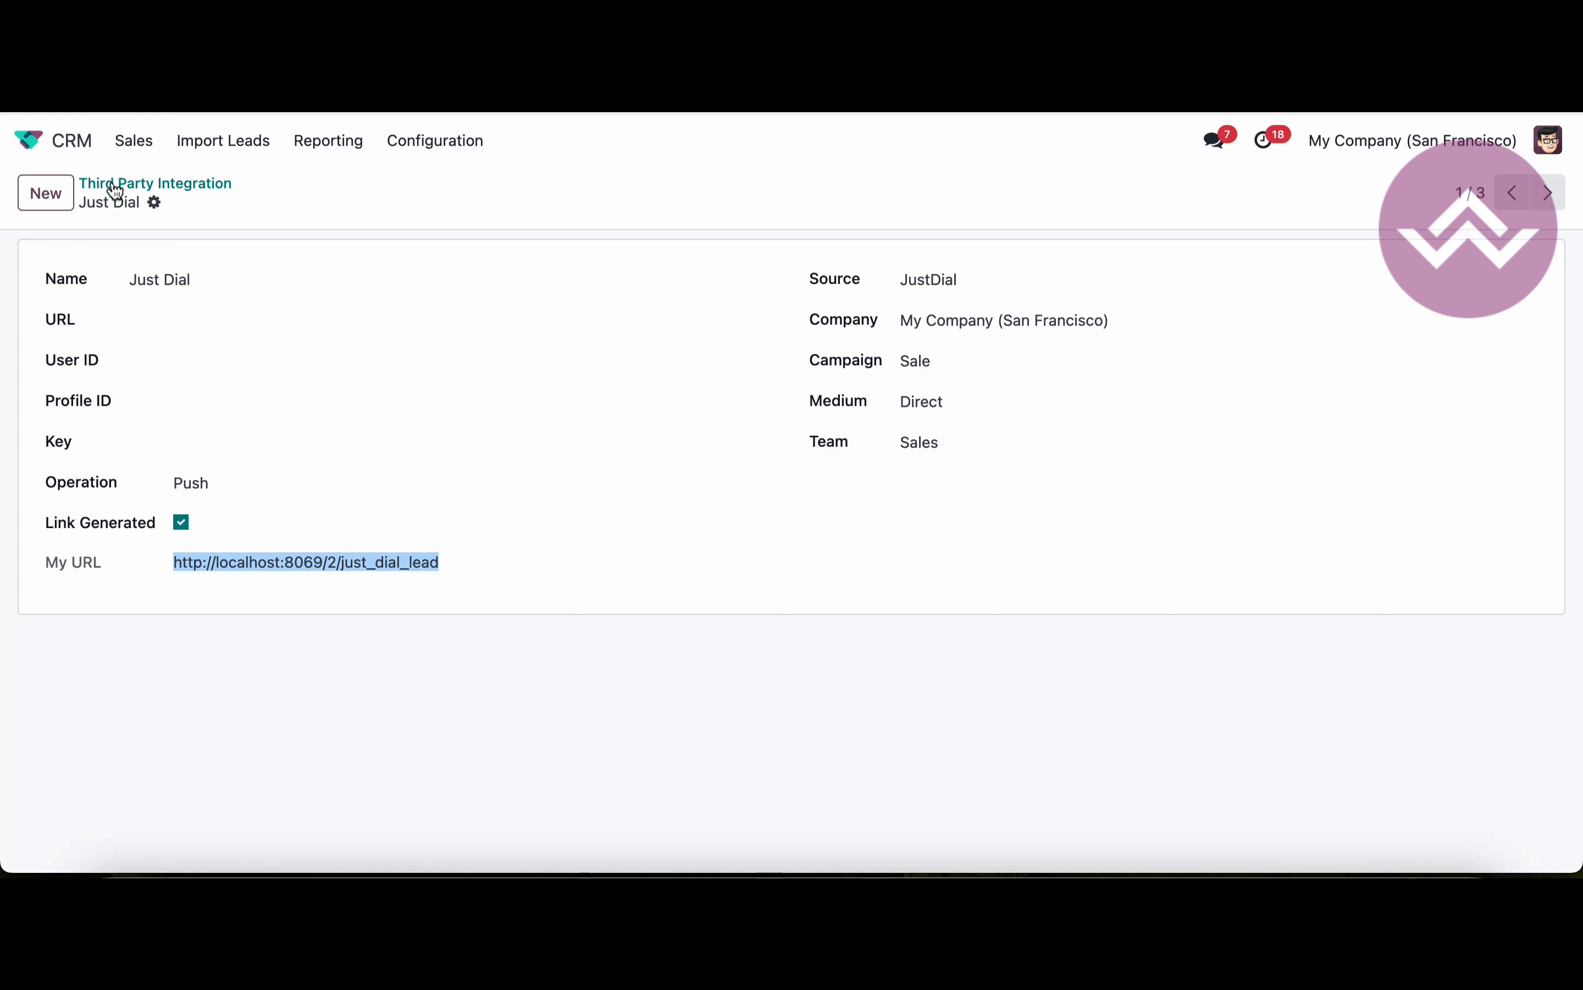
- Show the CRM pipeline as a list with the My Pipeline filter removed
{"action": "left_click", "coordinate": [124, 147]}
{"action": "left_click", "coordinate": [144, 180]}
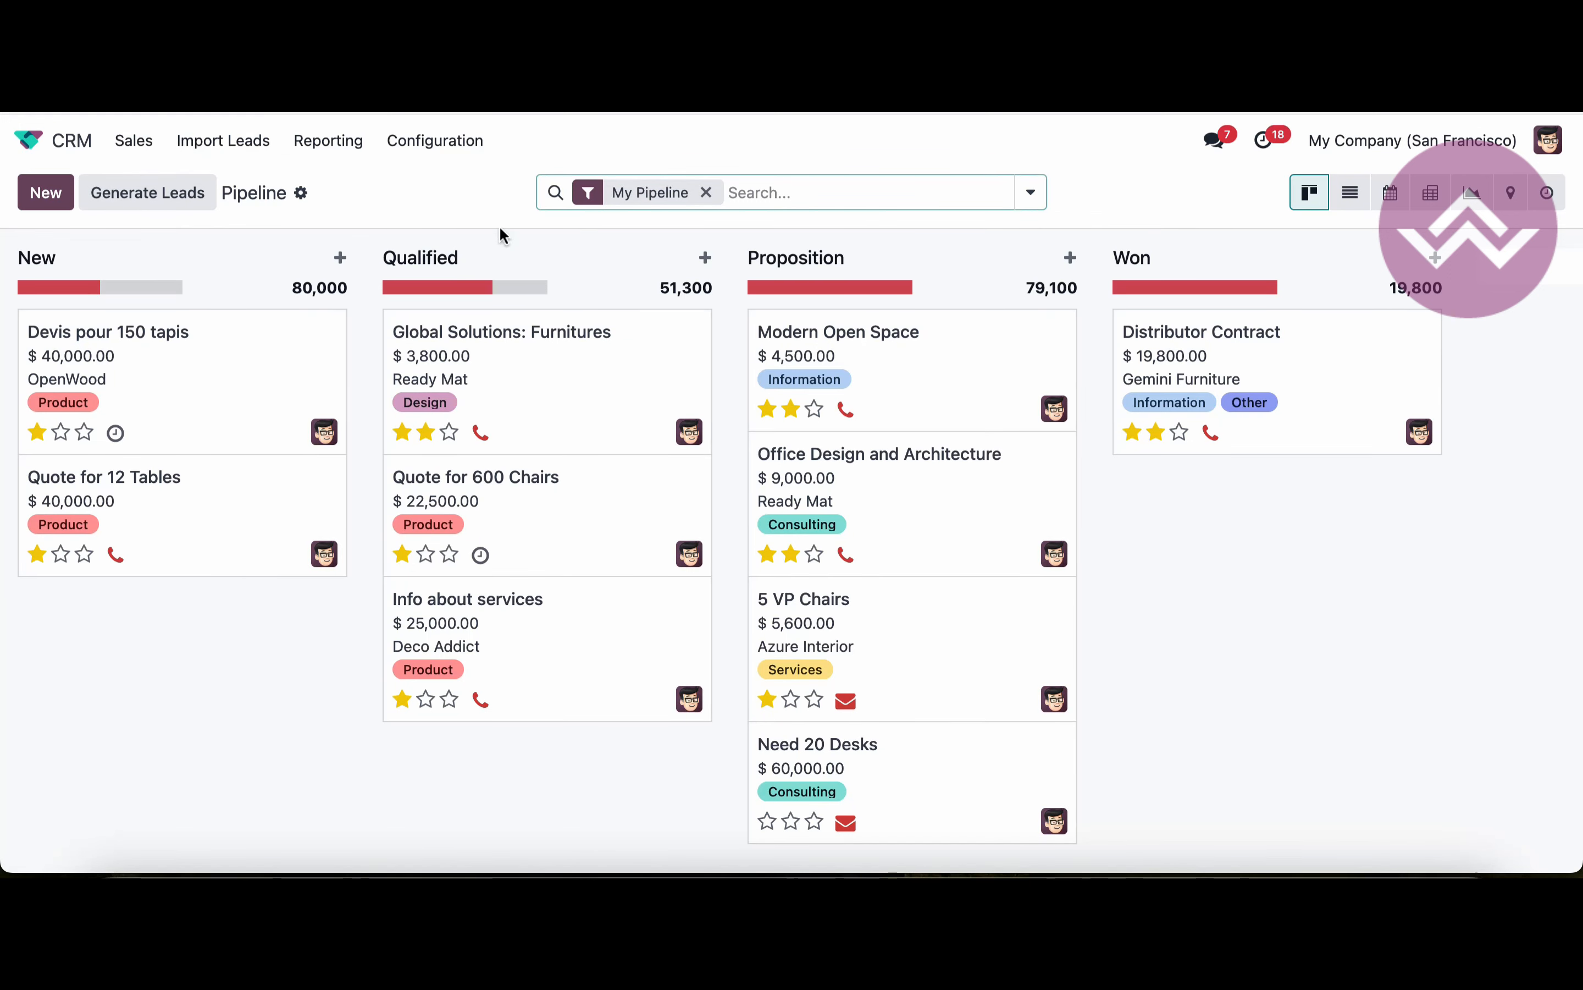
{"action": "left_click", "coordinate": [706, 192]}
{"action": "left_click", "coordinate": [1349, 192]}
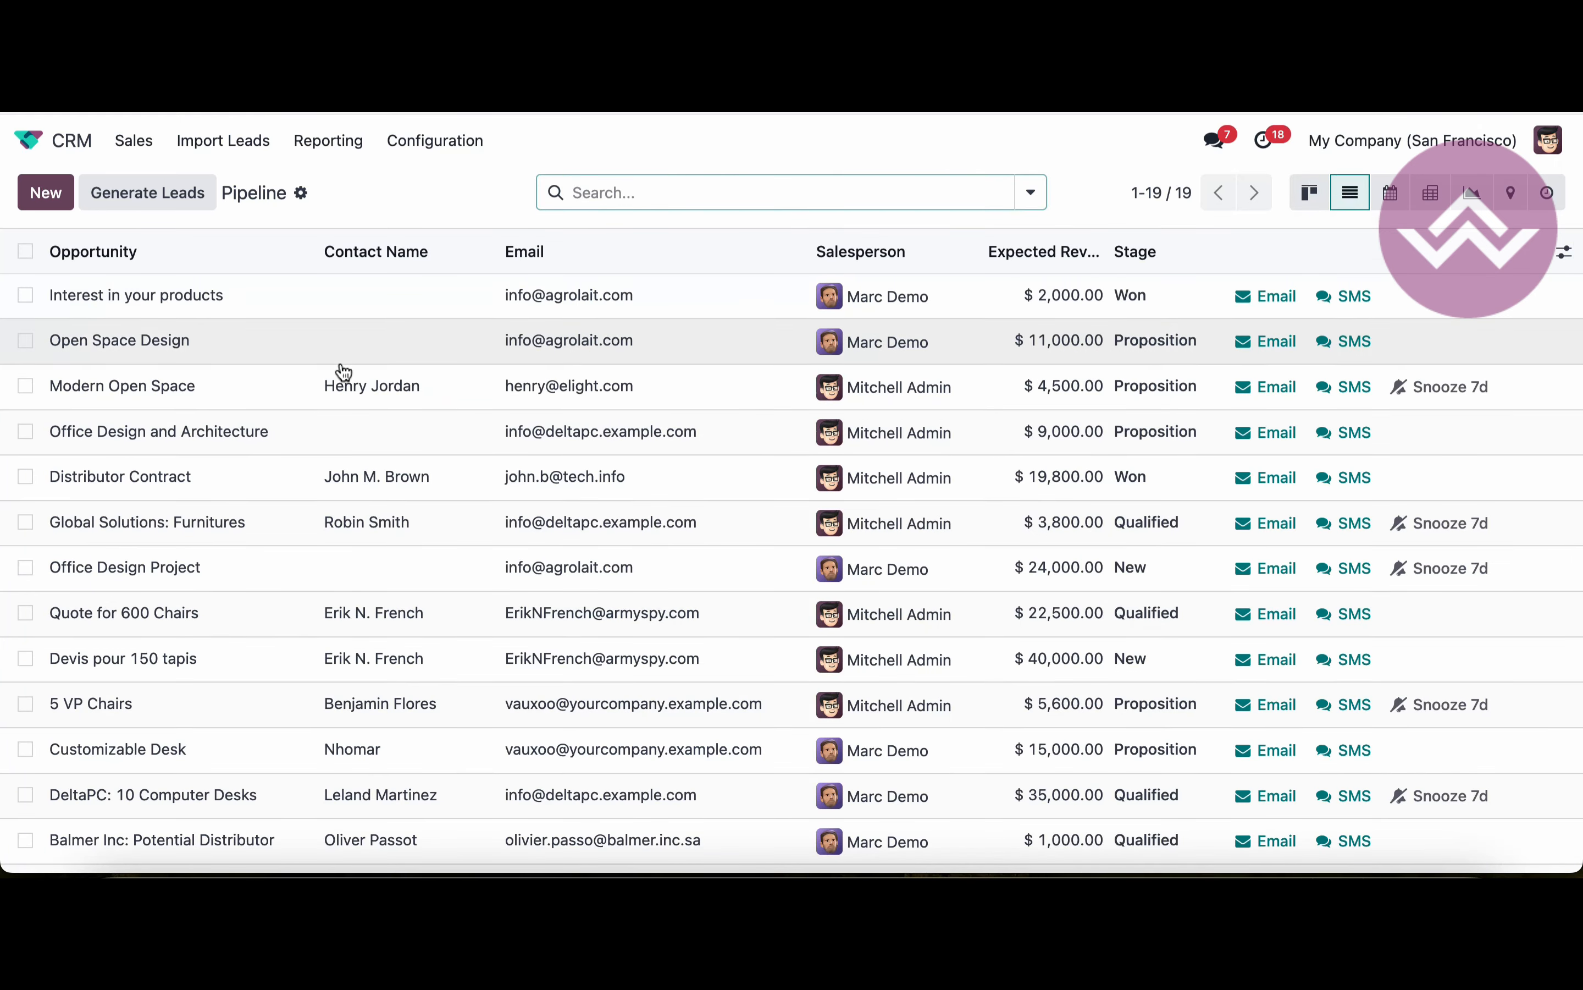
- Look through the pipeline list for the newly received lead and open the ERP Implementation opportunity
{"action": "scroll", "coordinate": [354, 589], "scroll_direction": "down", "scroll_amount": 5}
{"action": "scroll", "coordinate": [354, 635], "scroll_direction": "up", "scroll_amount": 5}
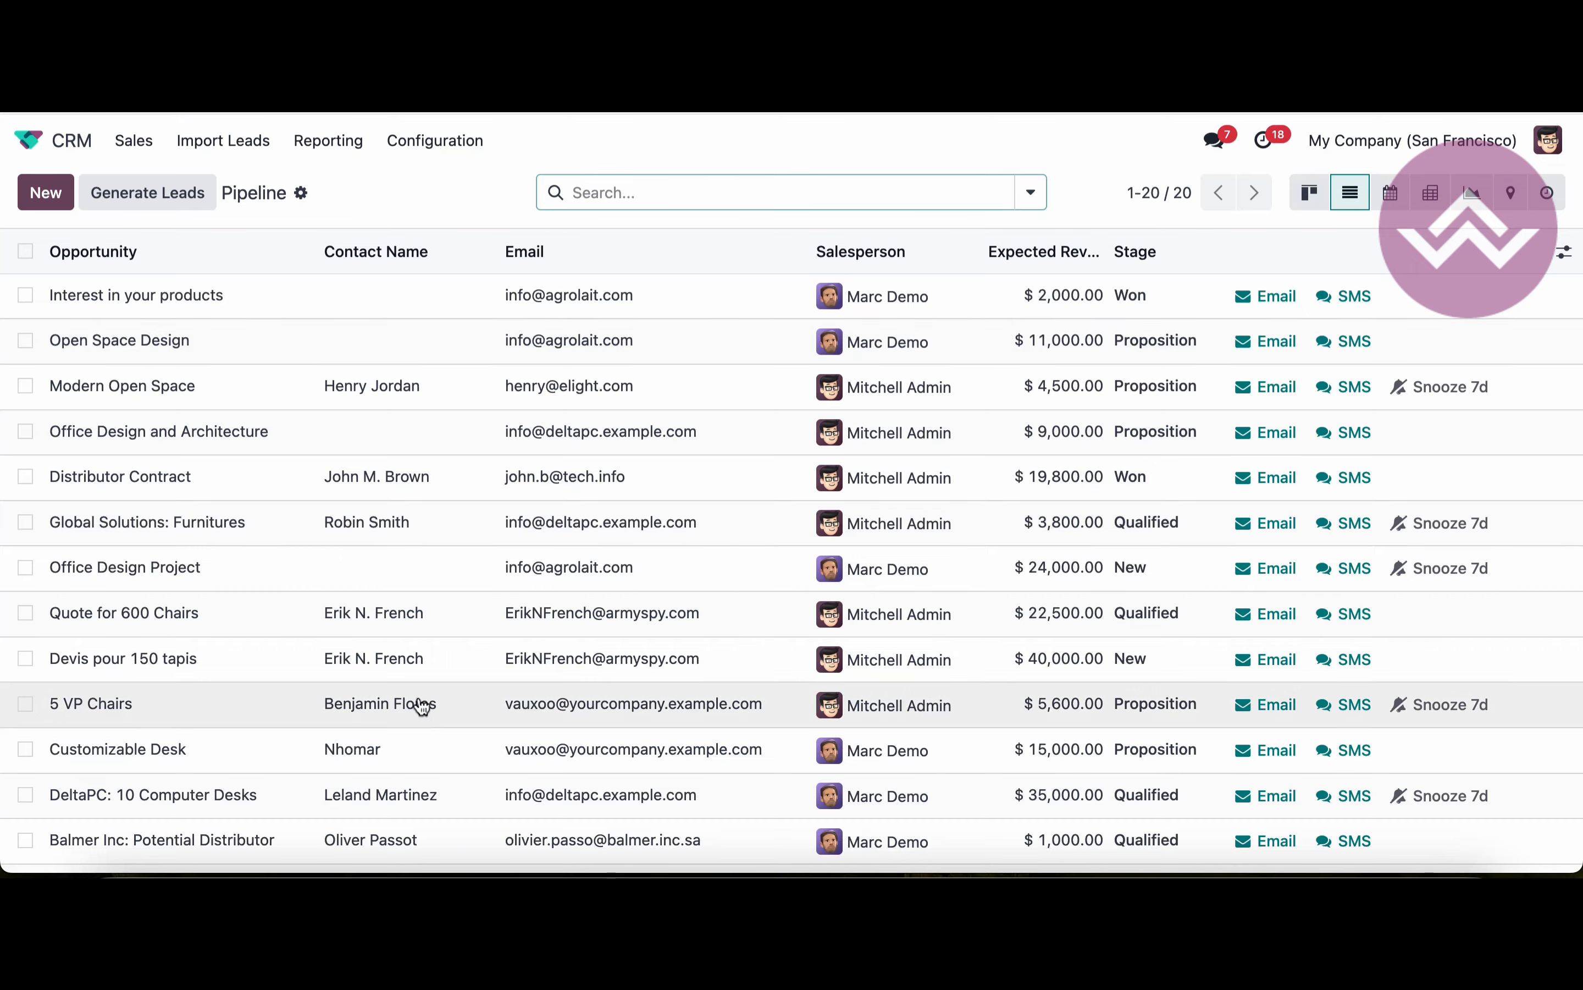
{"action": "scroll", "coordinate": [419, 707], "scroll_direction": "down", "scroll_amount": 5}
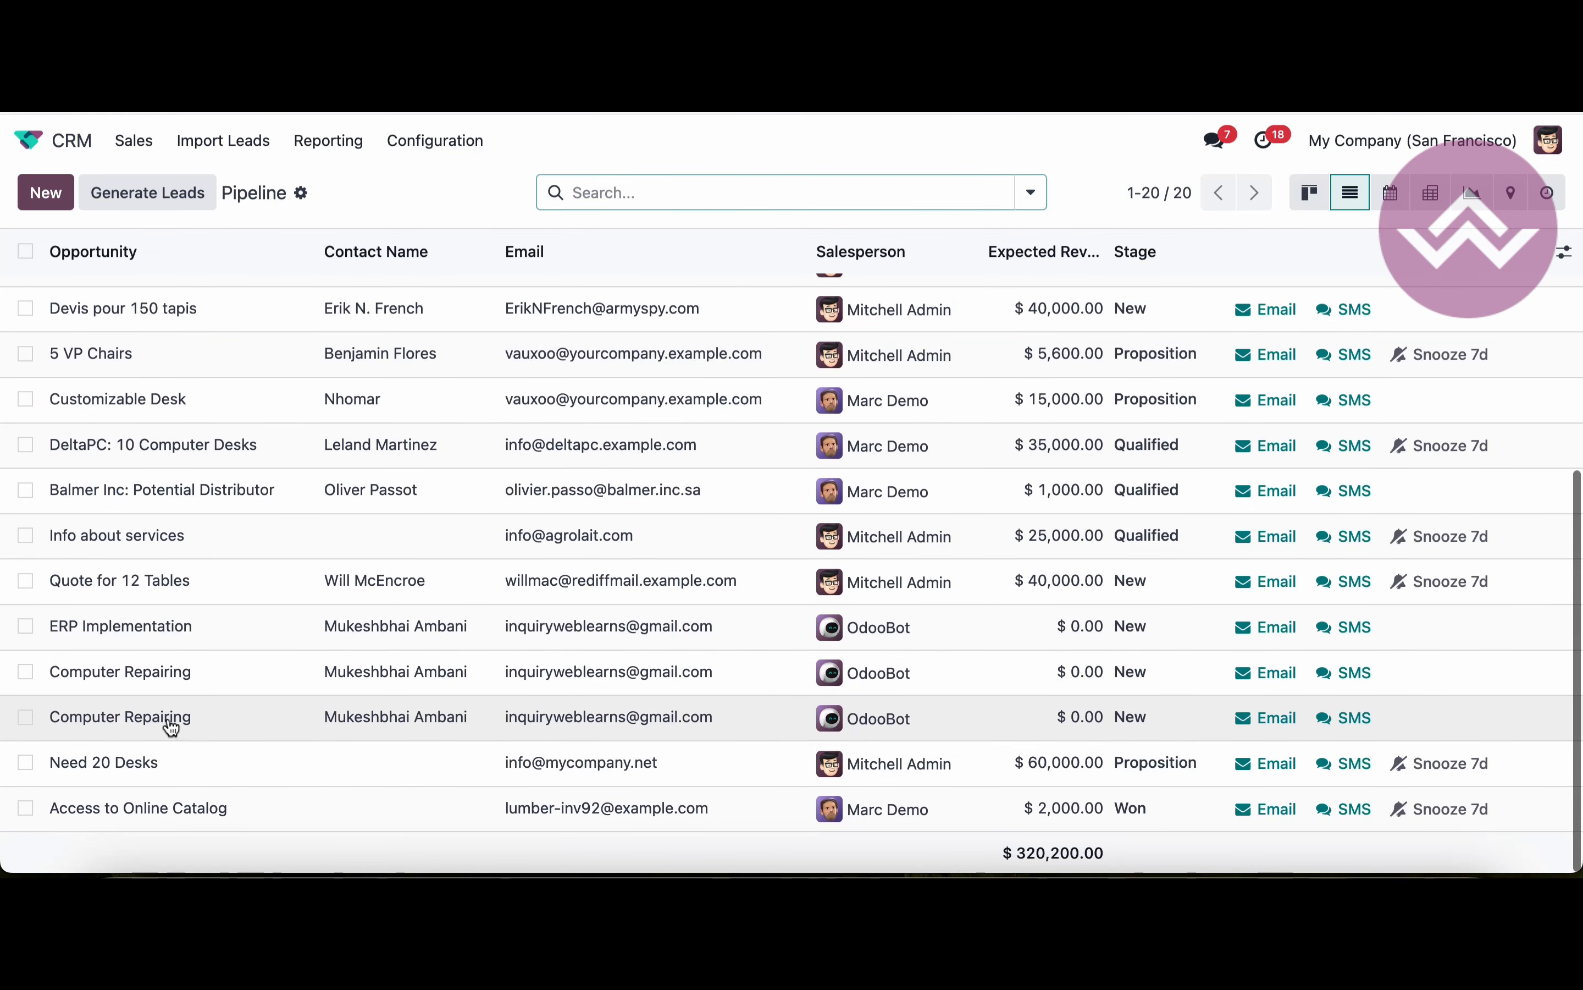
{"action": "left_click", "coordinate": [260, 627]}
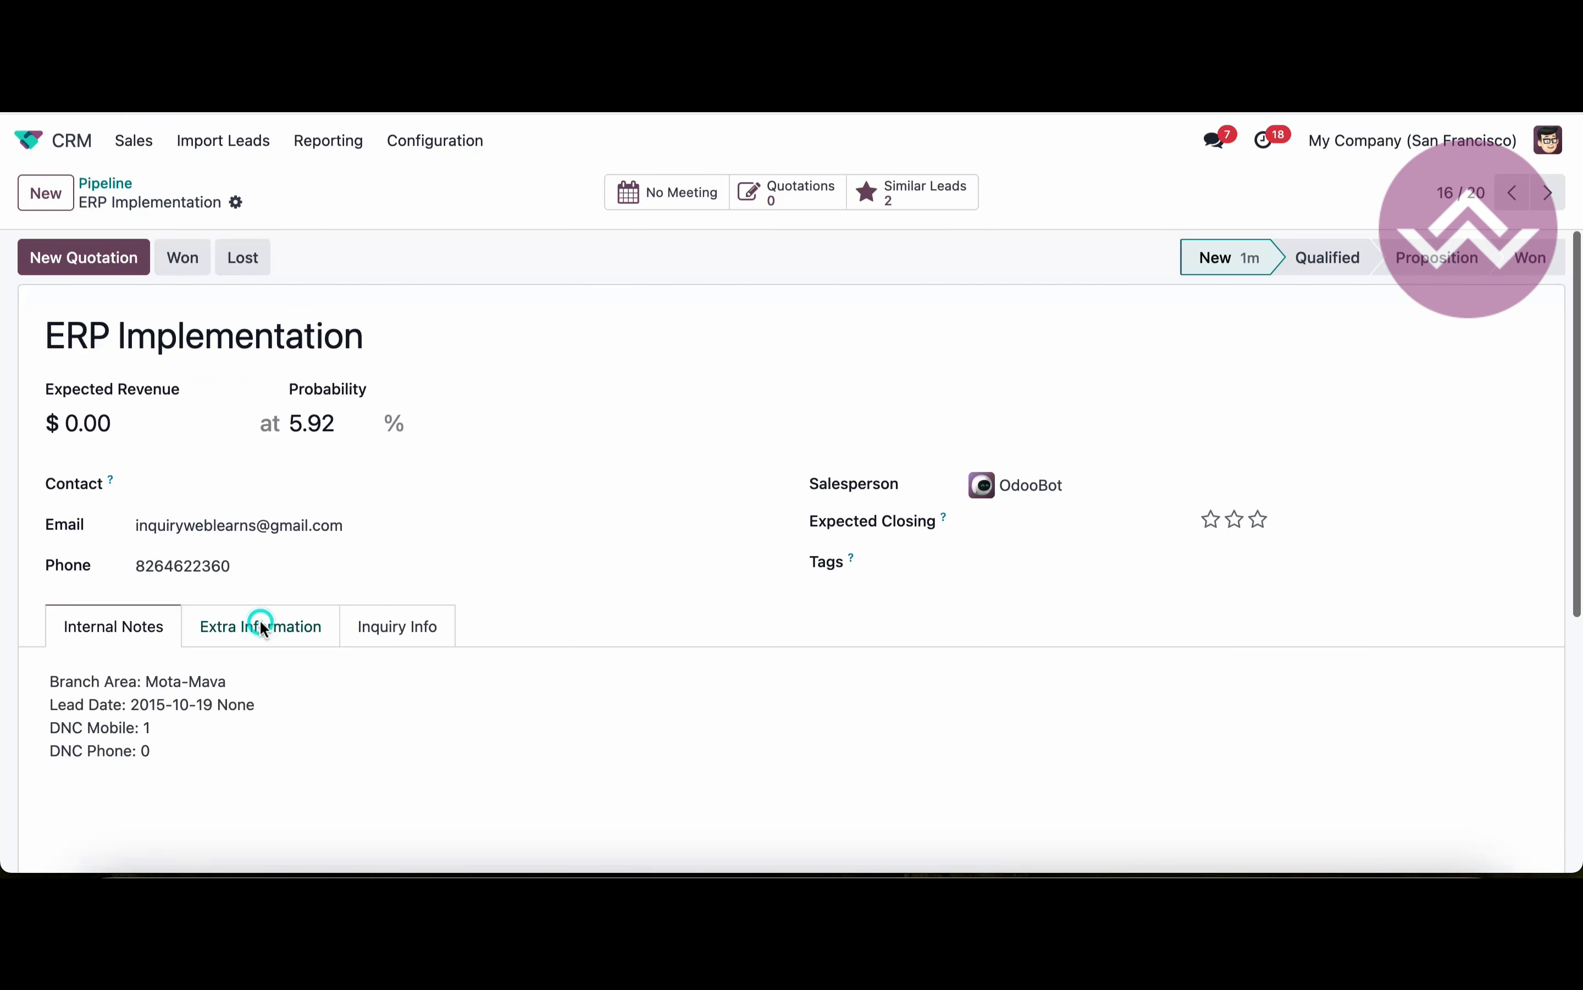
- Review the ERP Implementation lead's title, internal notes, message log, e-mail and phone number
{"action": "triple_click", "coordinate": [178, 336]}
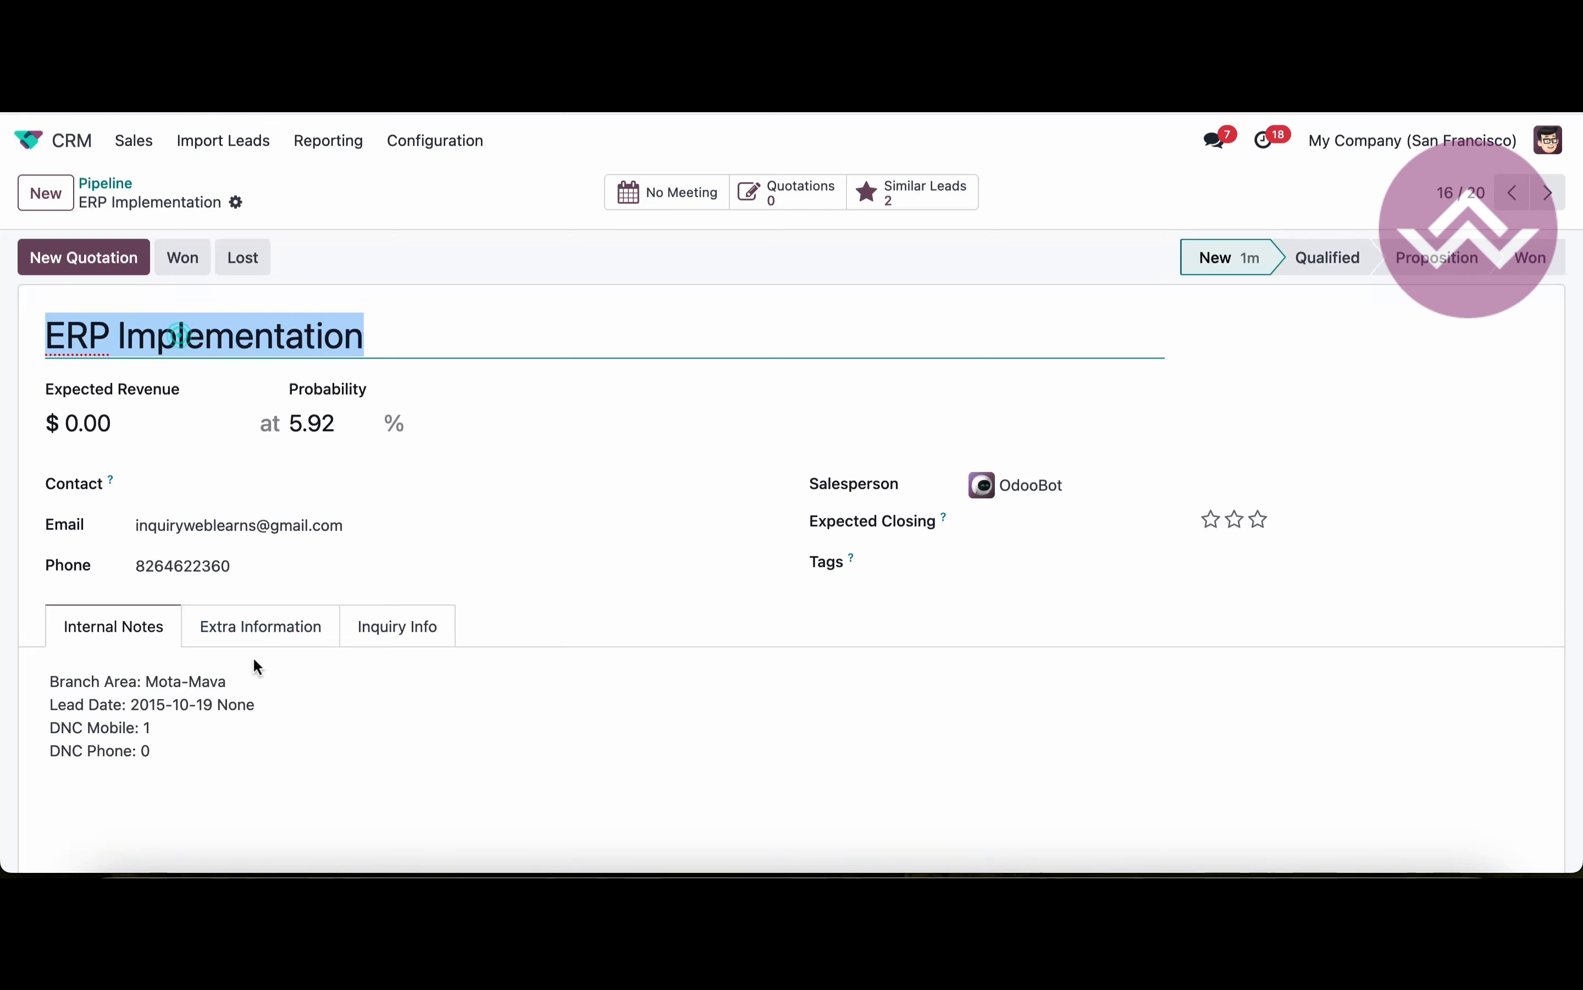
{"action": "scroll", "coordinate": [257, 666], "scroll_direction": "down", "scroll_amount": 6}
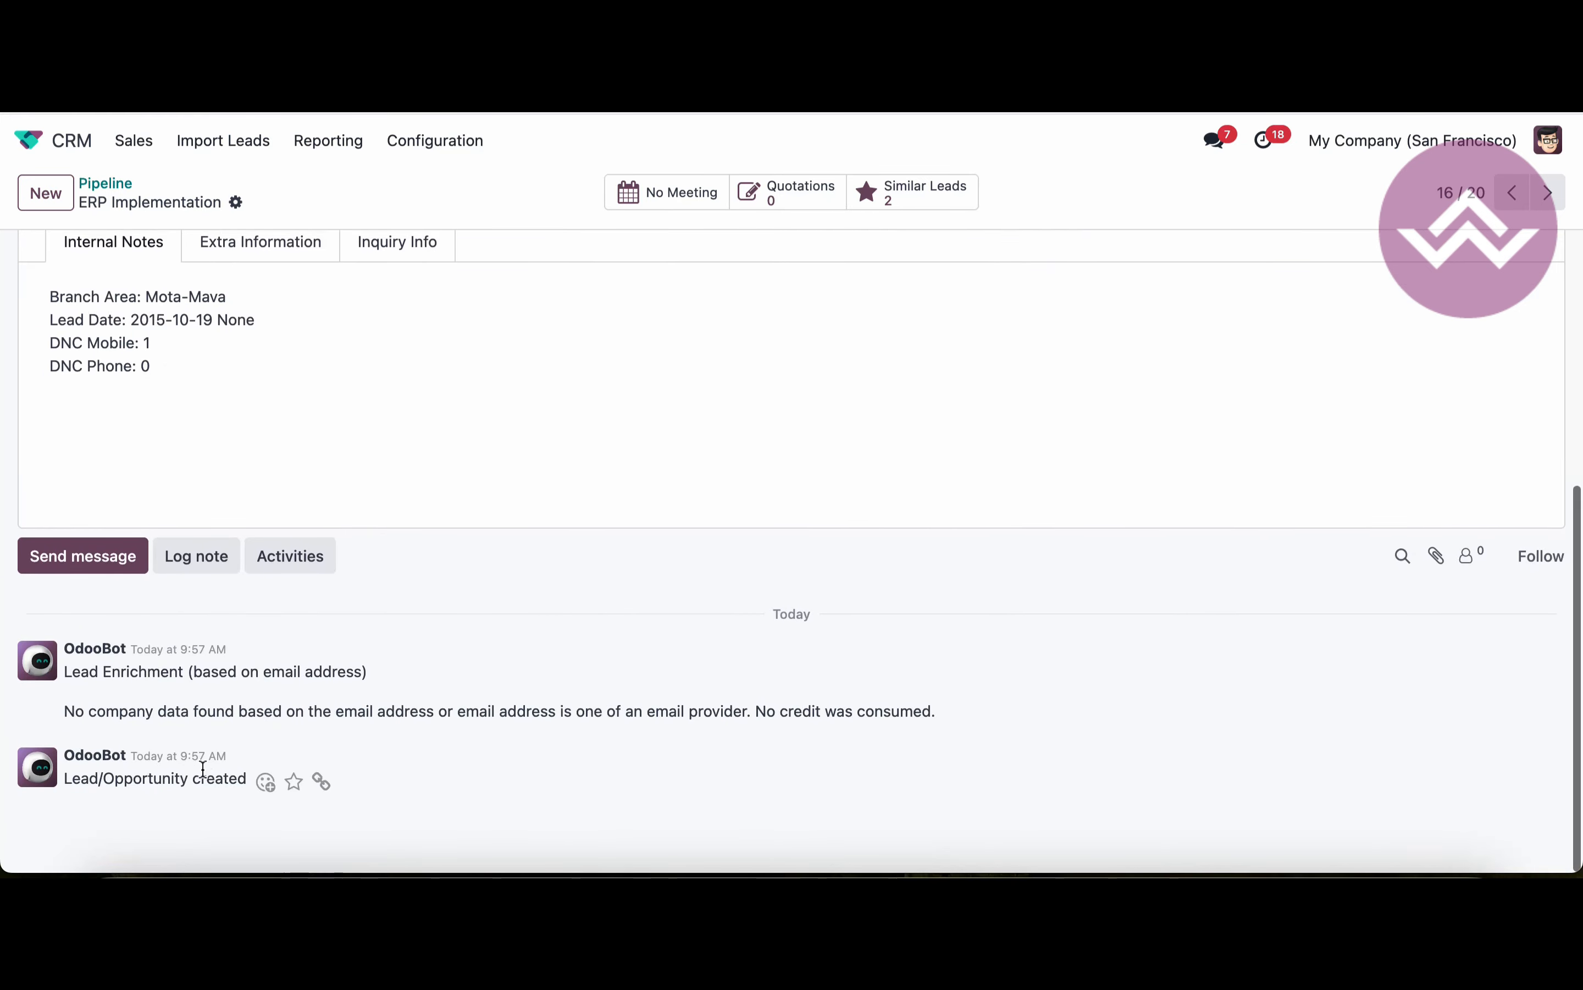
{"action": "scroll", "coordinate": [407, 683], "scroll_direction": "up", "scroll_amount": 3}
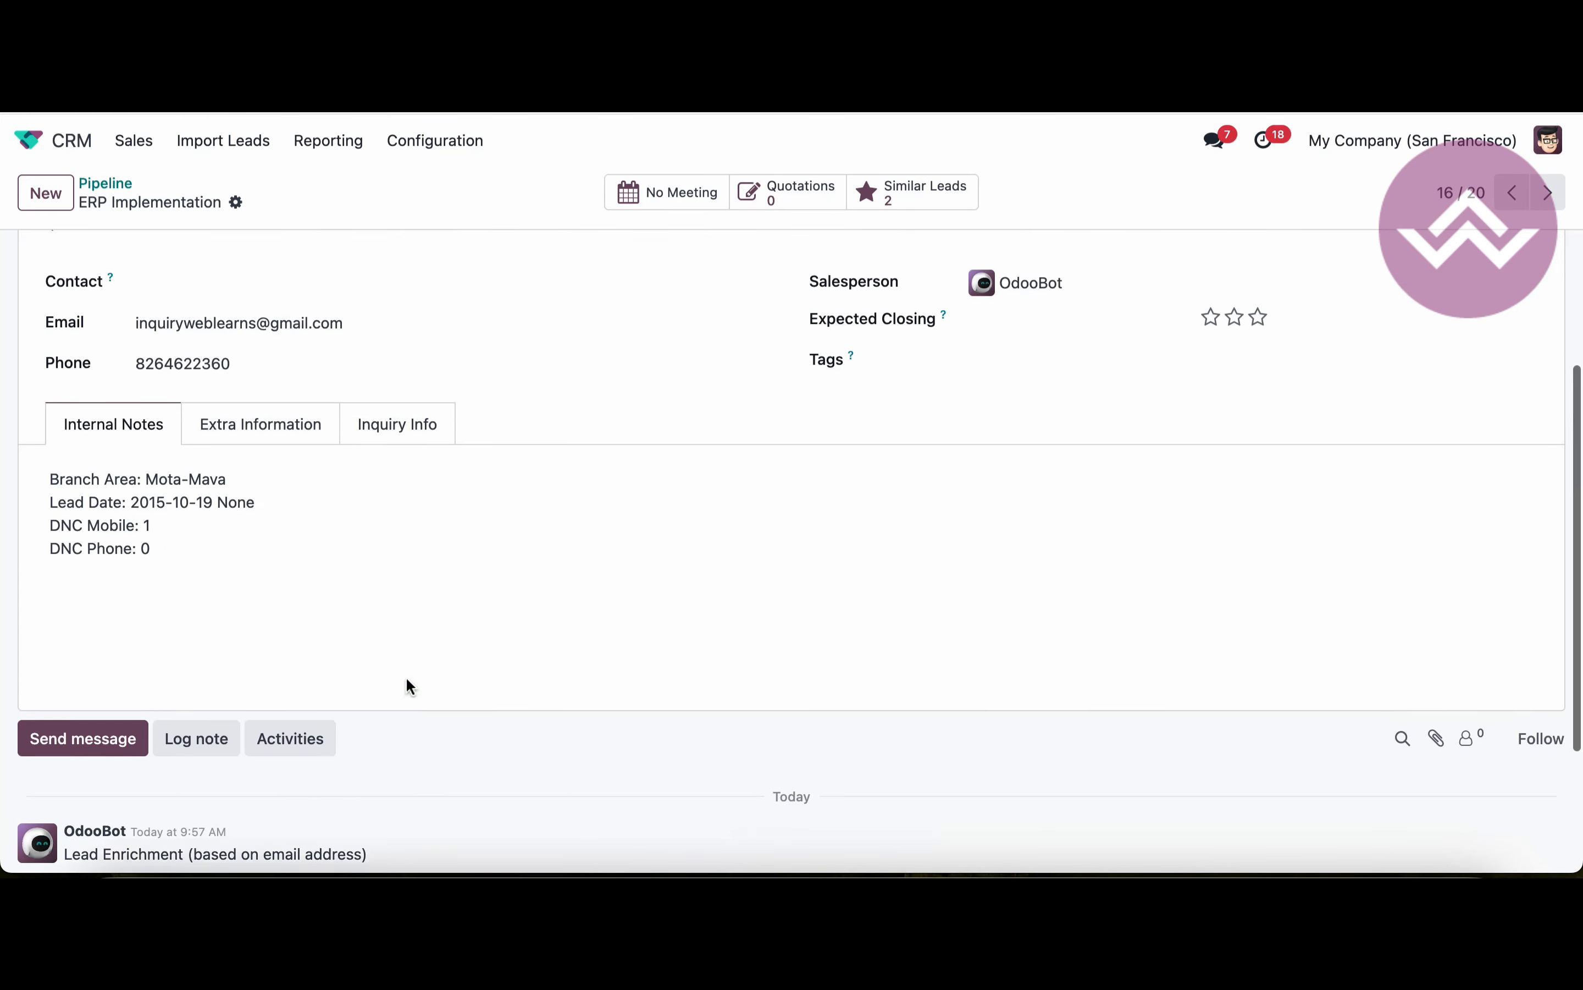
{"action": "scroll", "coordinate": [407, 680], "scroll_direction": "up", "scroll_amount": 3}
{"action": "triple_click", "coordinate": [119, 343]}
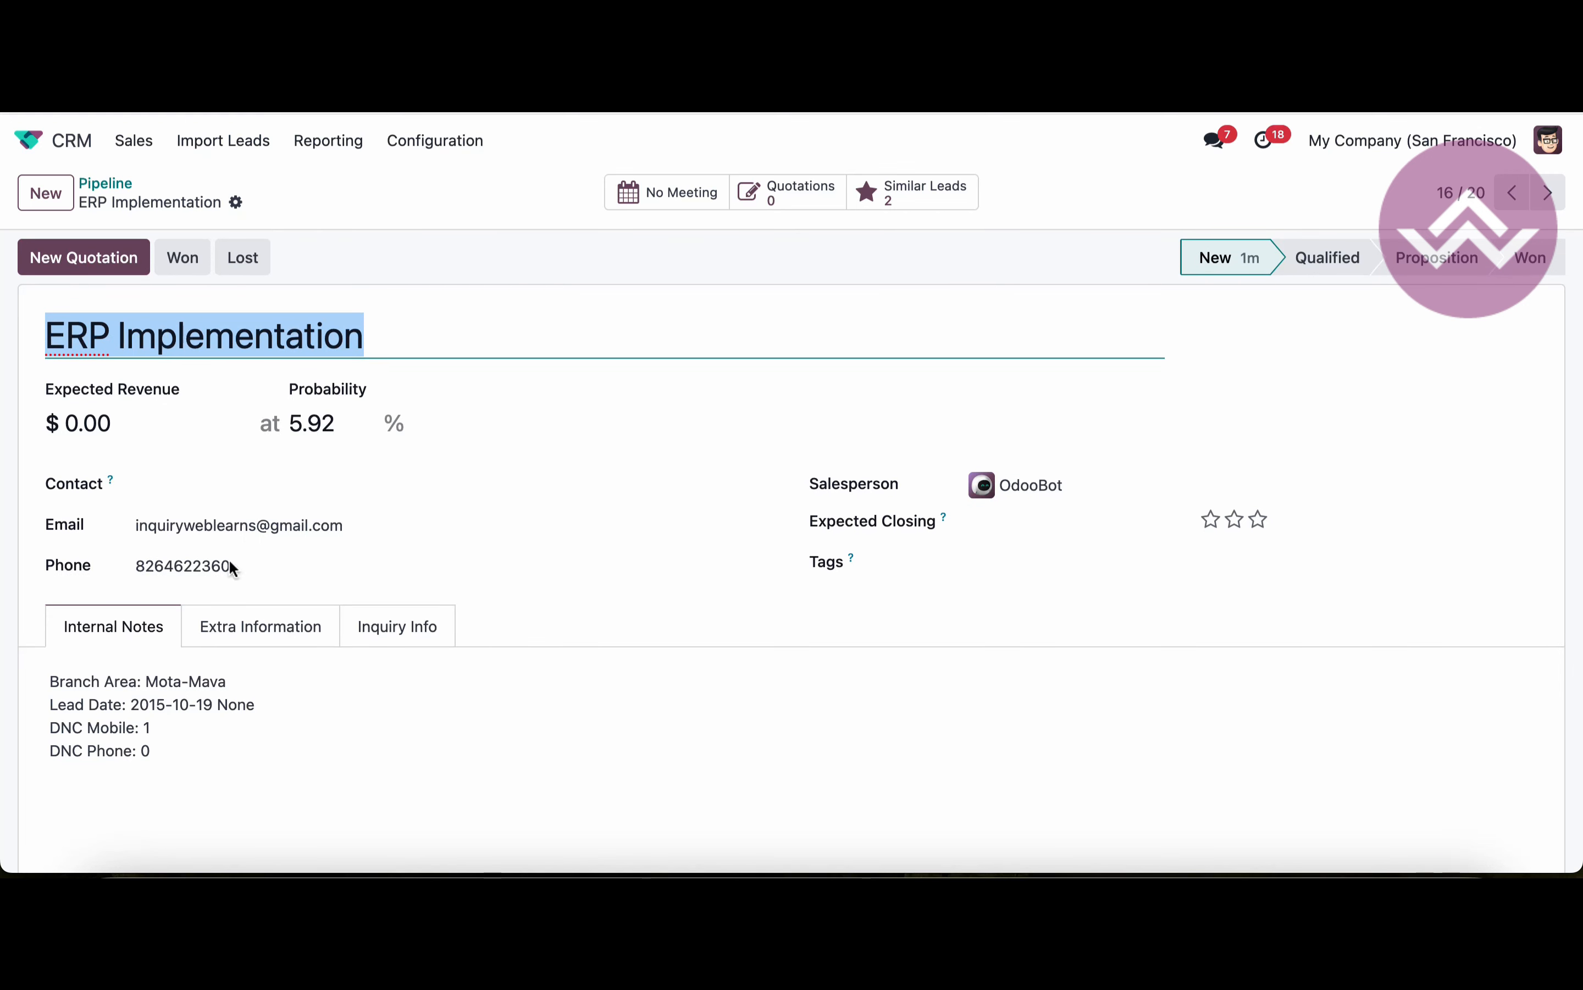
{"action": "double_click", "coordinate": [232, 525]}
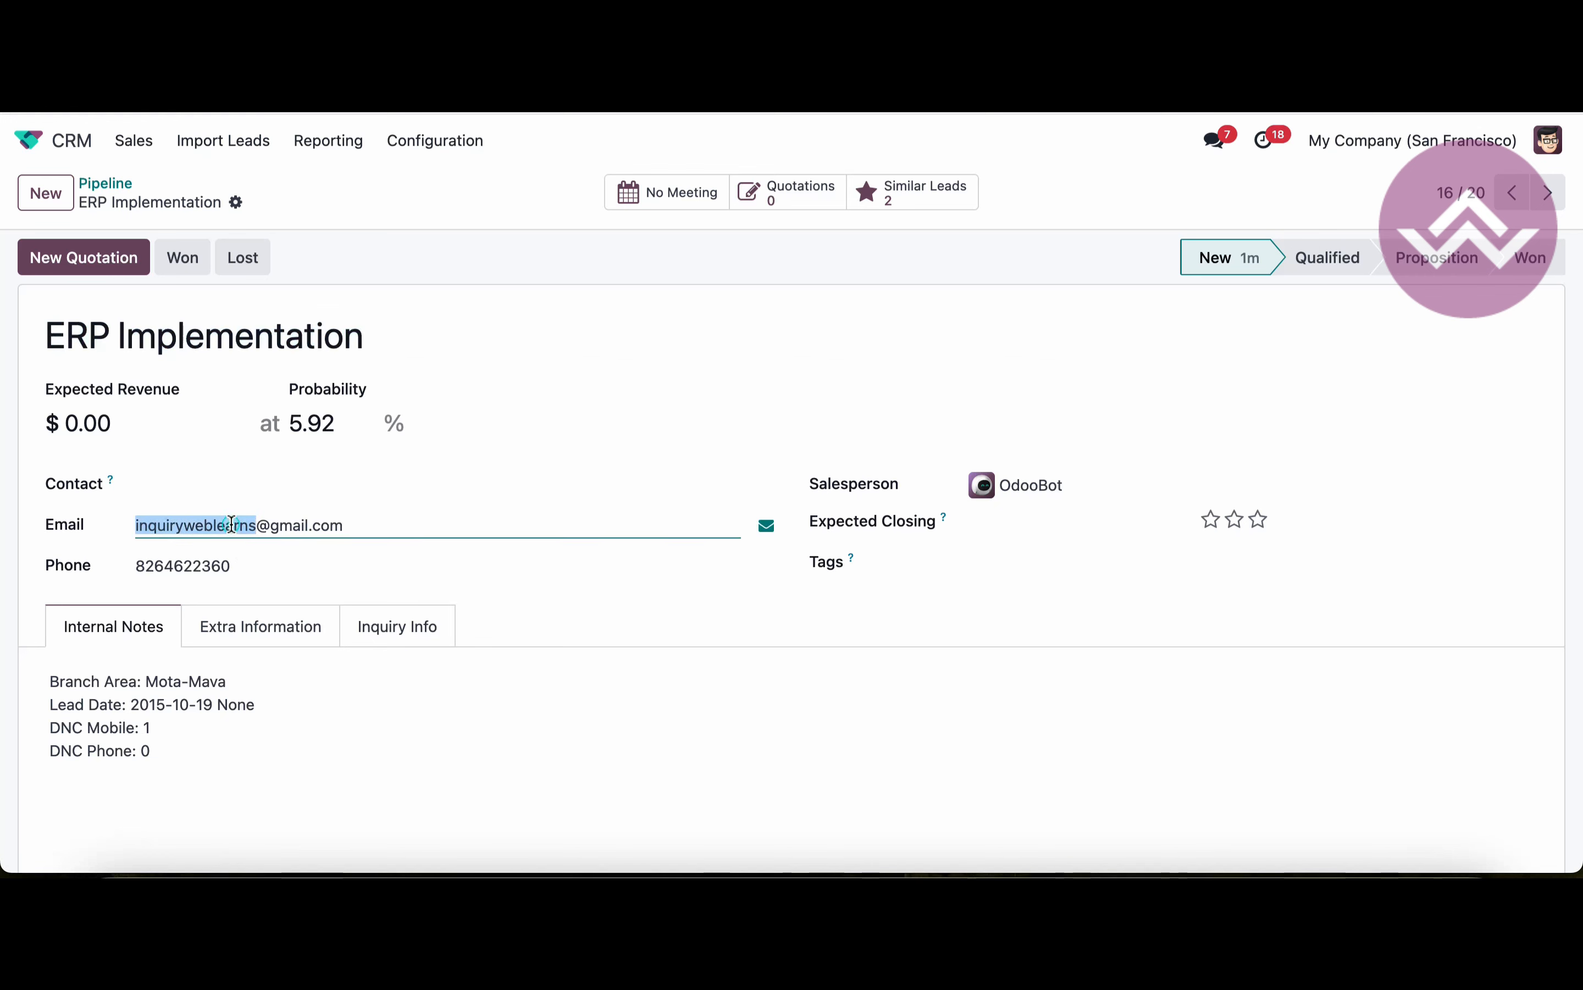
{"action": "double_click", "coordinate": [218, 565]}
{"action": "scroll", "coordinate": [303, 601], "scroll_direction": "down", "scroll_amount": 1}
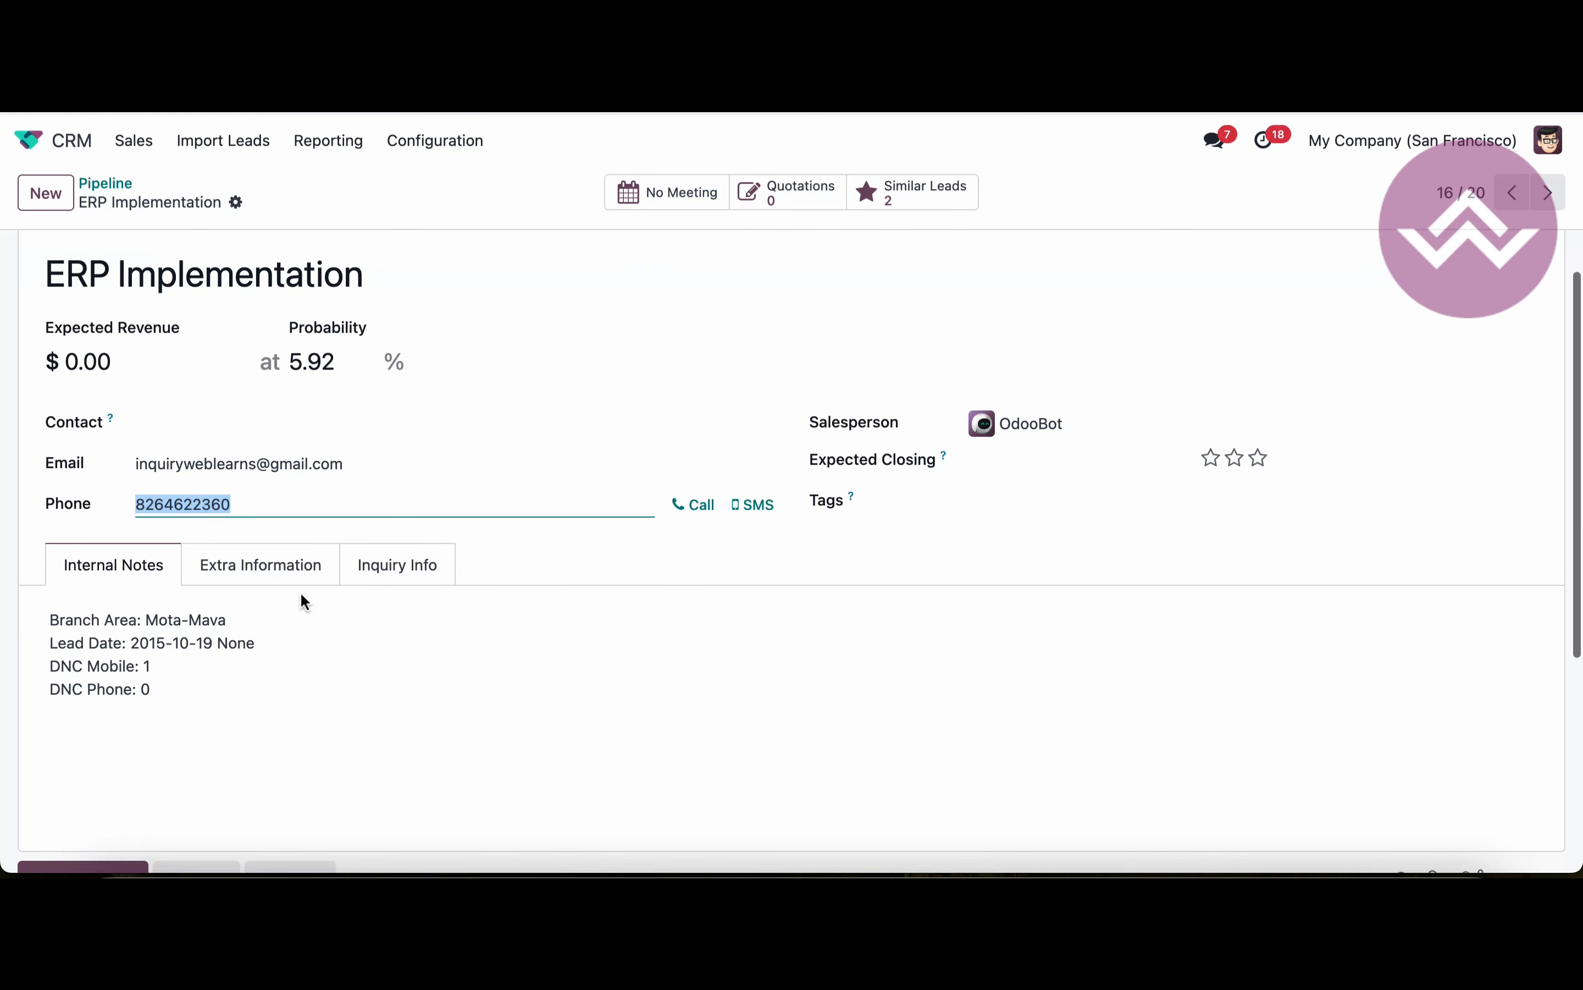
- Review the lead's extra information, covering company name, address, contact name, mobile, marketing and tracking details
{"action": "left_click", "coordinate": [255, 567]}
{"action": "scroll", "coordinate": [262, 589], "scroll_direction": "down", "scroll_amount": 2}
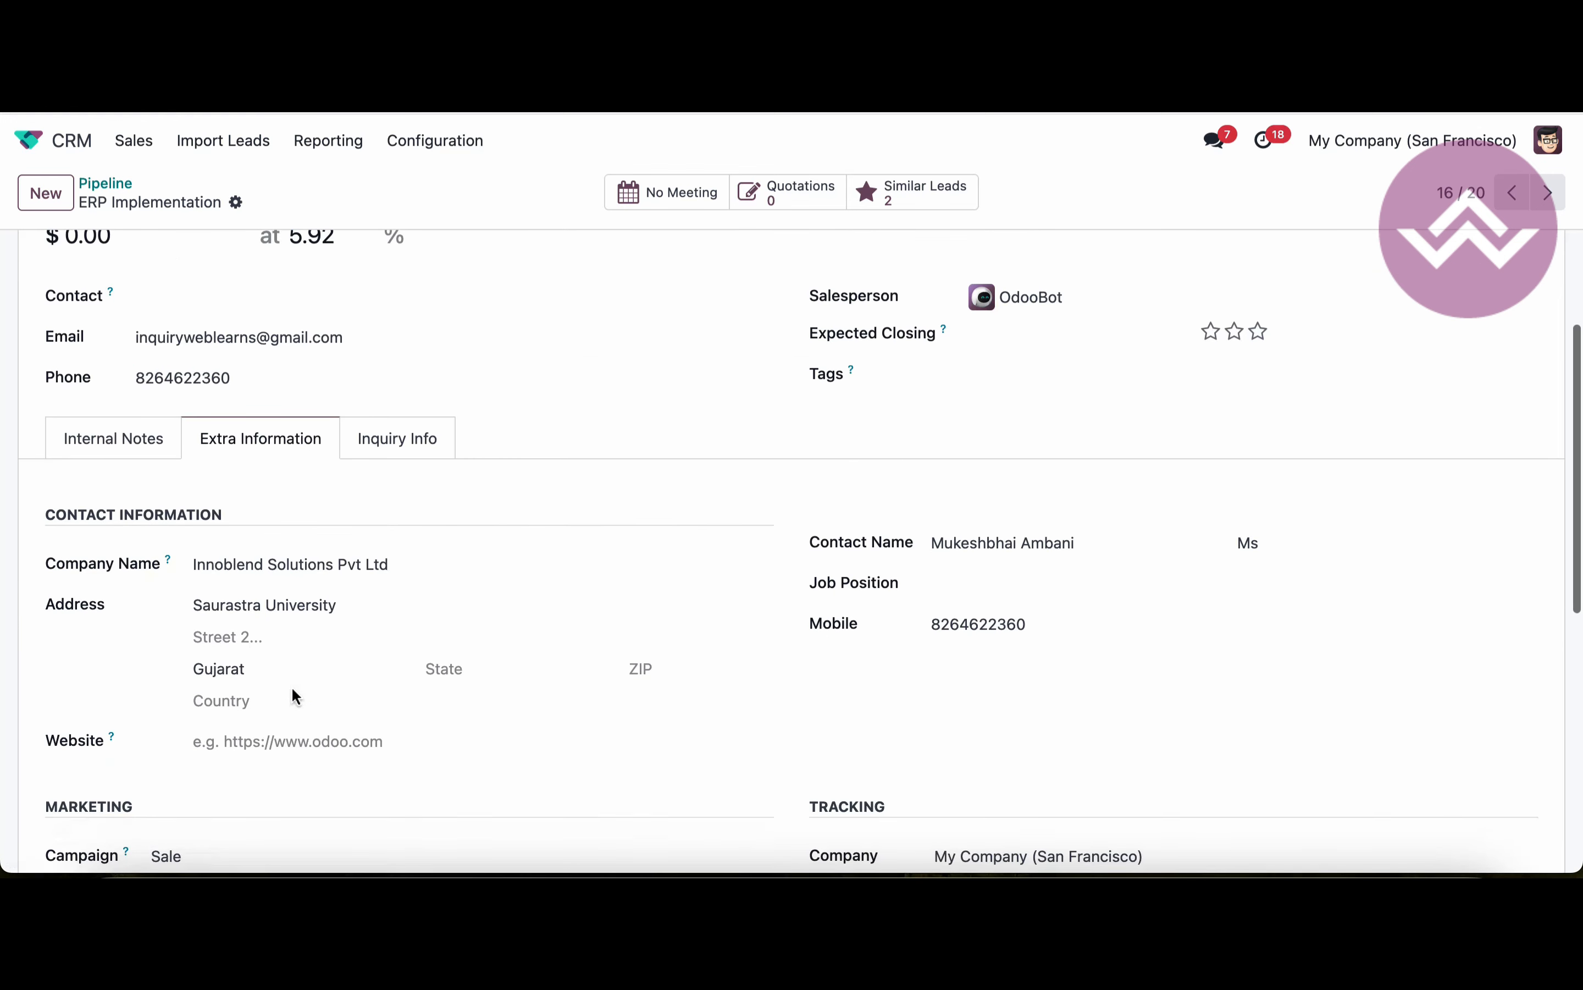
{"action": "triple_click", "coordinate": [255, 561]}
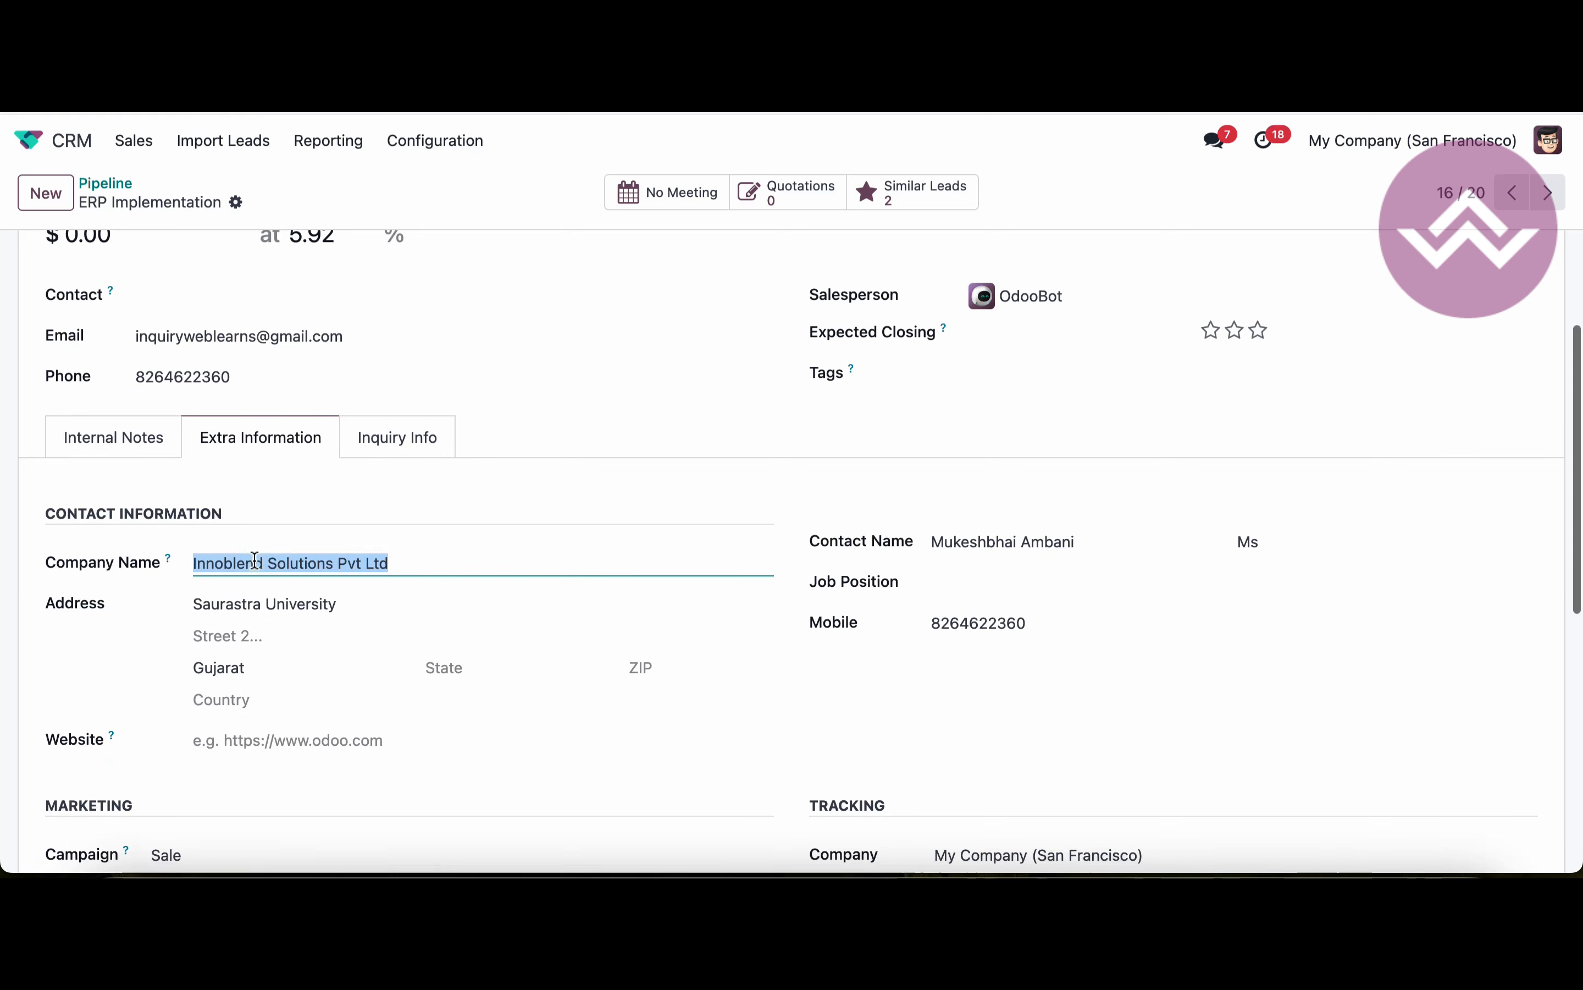
{"action": "scroll", "coordinate": [255, 561], "scroll_direction": "down", "scroll_amount": 1}
{"action": "left_click", "coordinate": [255, 540]}
{"action": "double_click", "coordinate": [255, 541]}
{"action": "left_click", "coordinate": [232, 601]}
{"action": "double_click", "coordinate": [232, 601]}
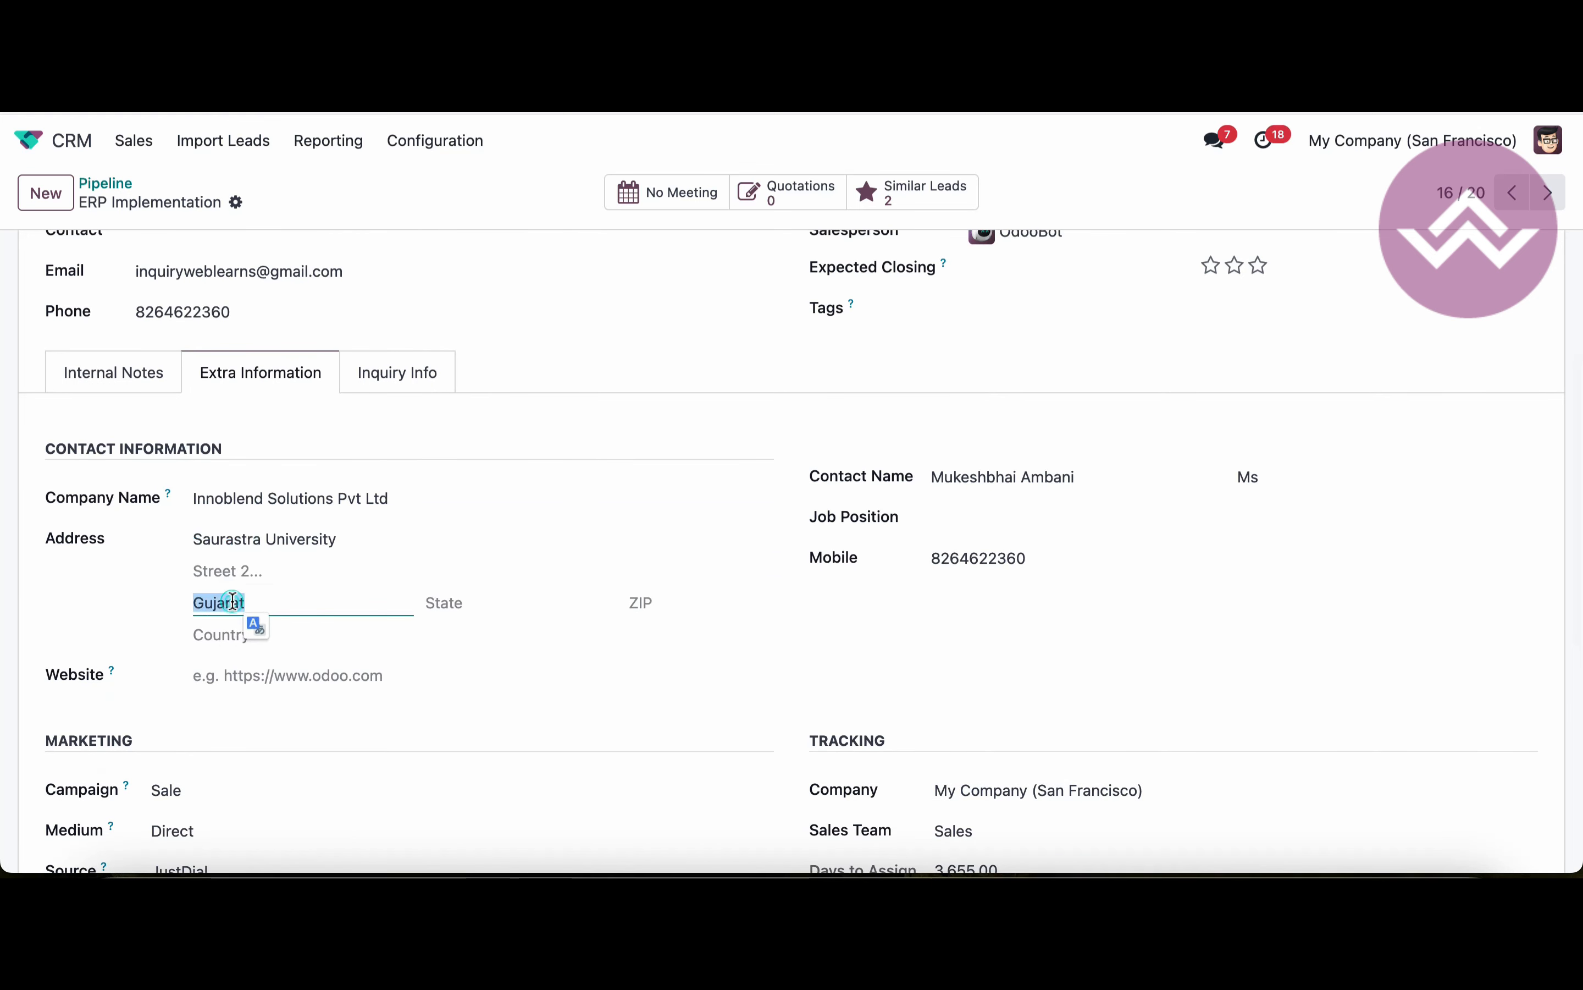
{"action": "left_click", "coordinate": [996, 477]}
{"action": "triple_click", "coordinate": [993, 477]}
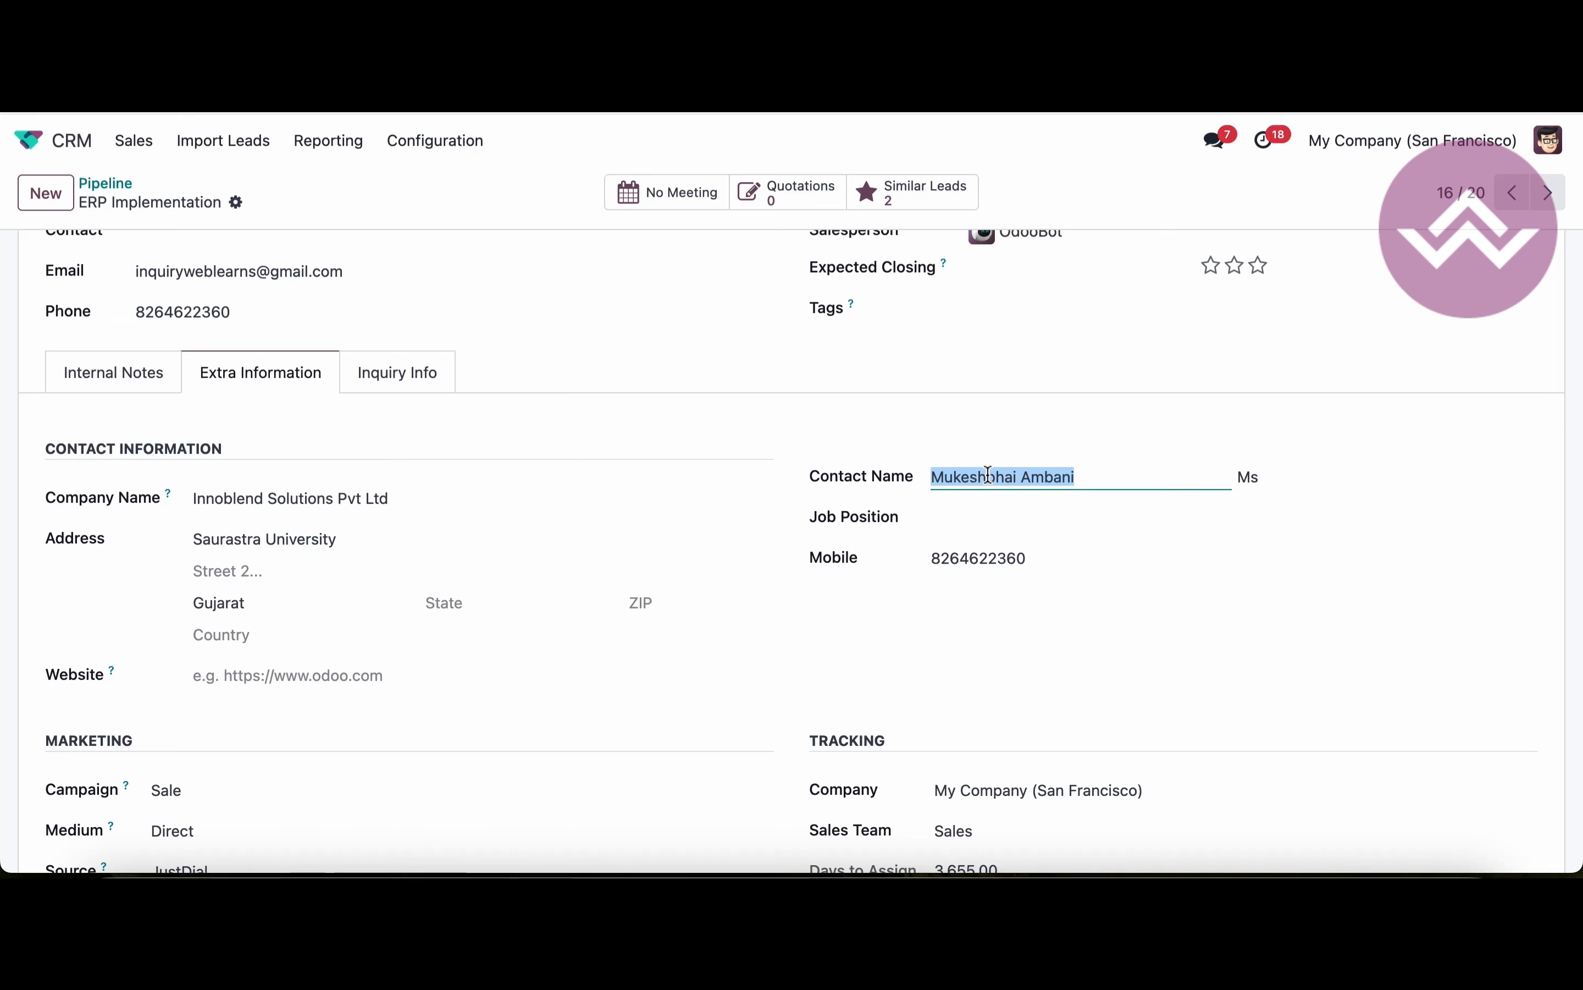
{"action": "double_click", "coordinate": [950, 552]}
{"action": "scroll", "coordinate": [785, 697], "scroll_direction": "down", "scroll_amount": 5}
{"action": "left_click", "coordinate": [682, 622]}
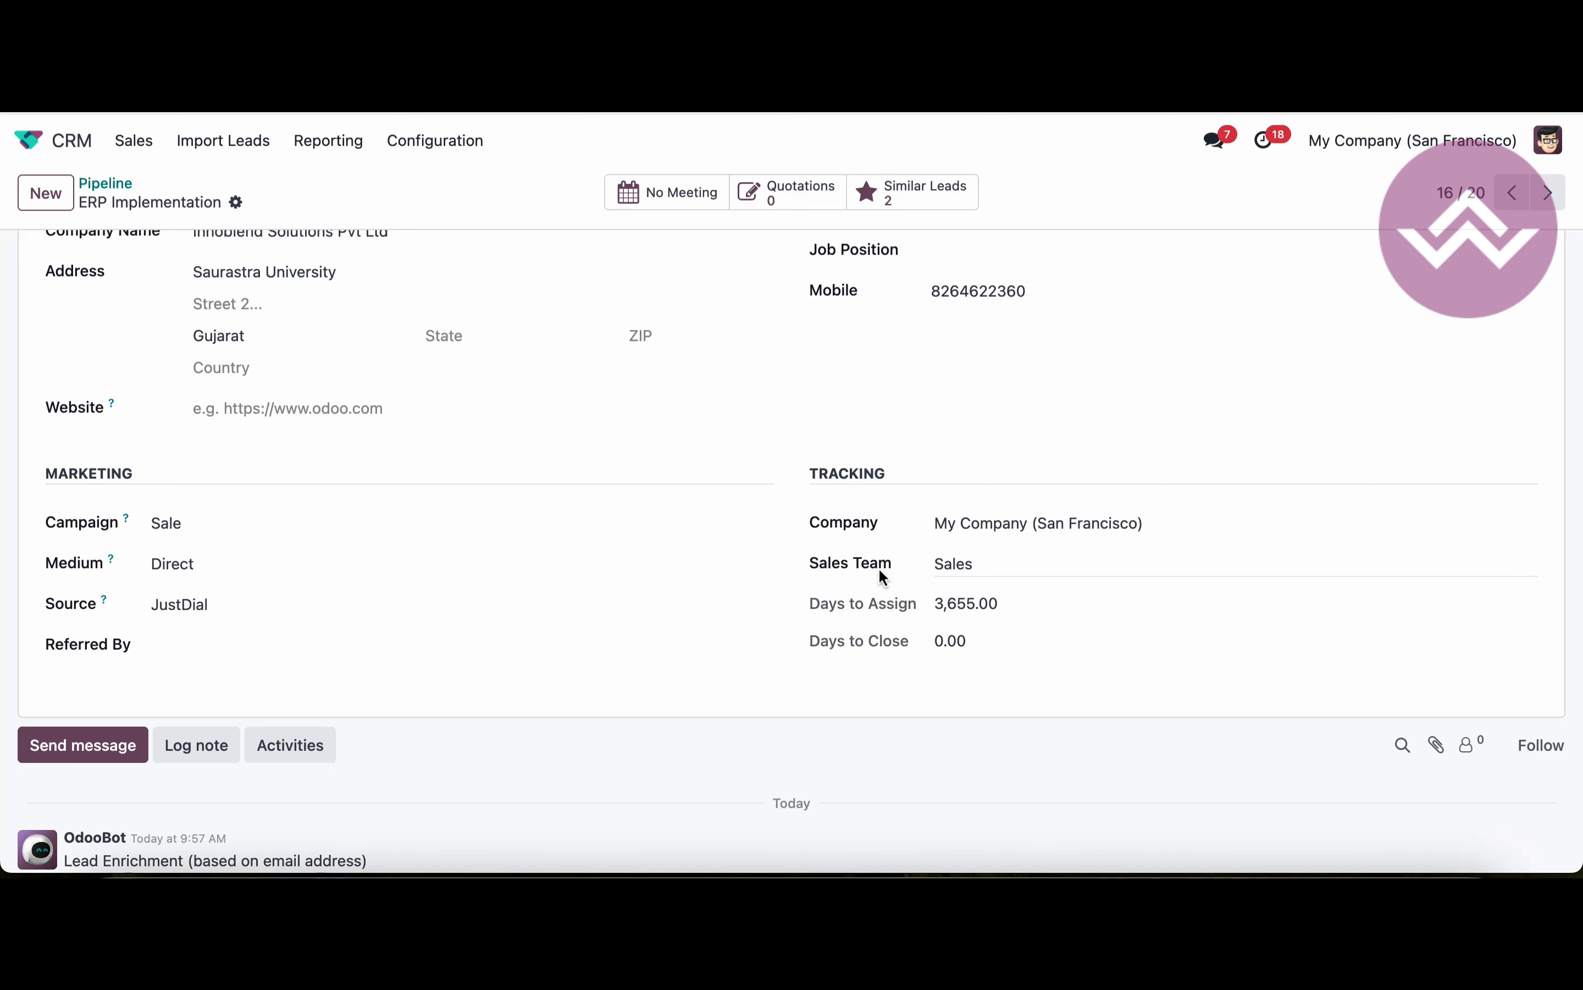
- Open the Just Dial third-party integration record to check its source, company, campaign, medium and team
{"action": "left_click", "coordinate": [413, 140]}
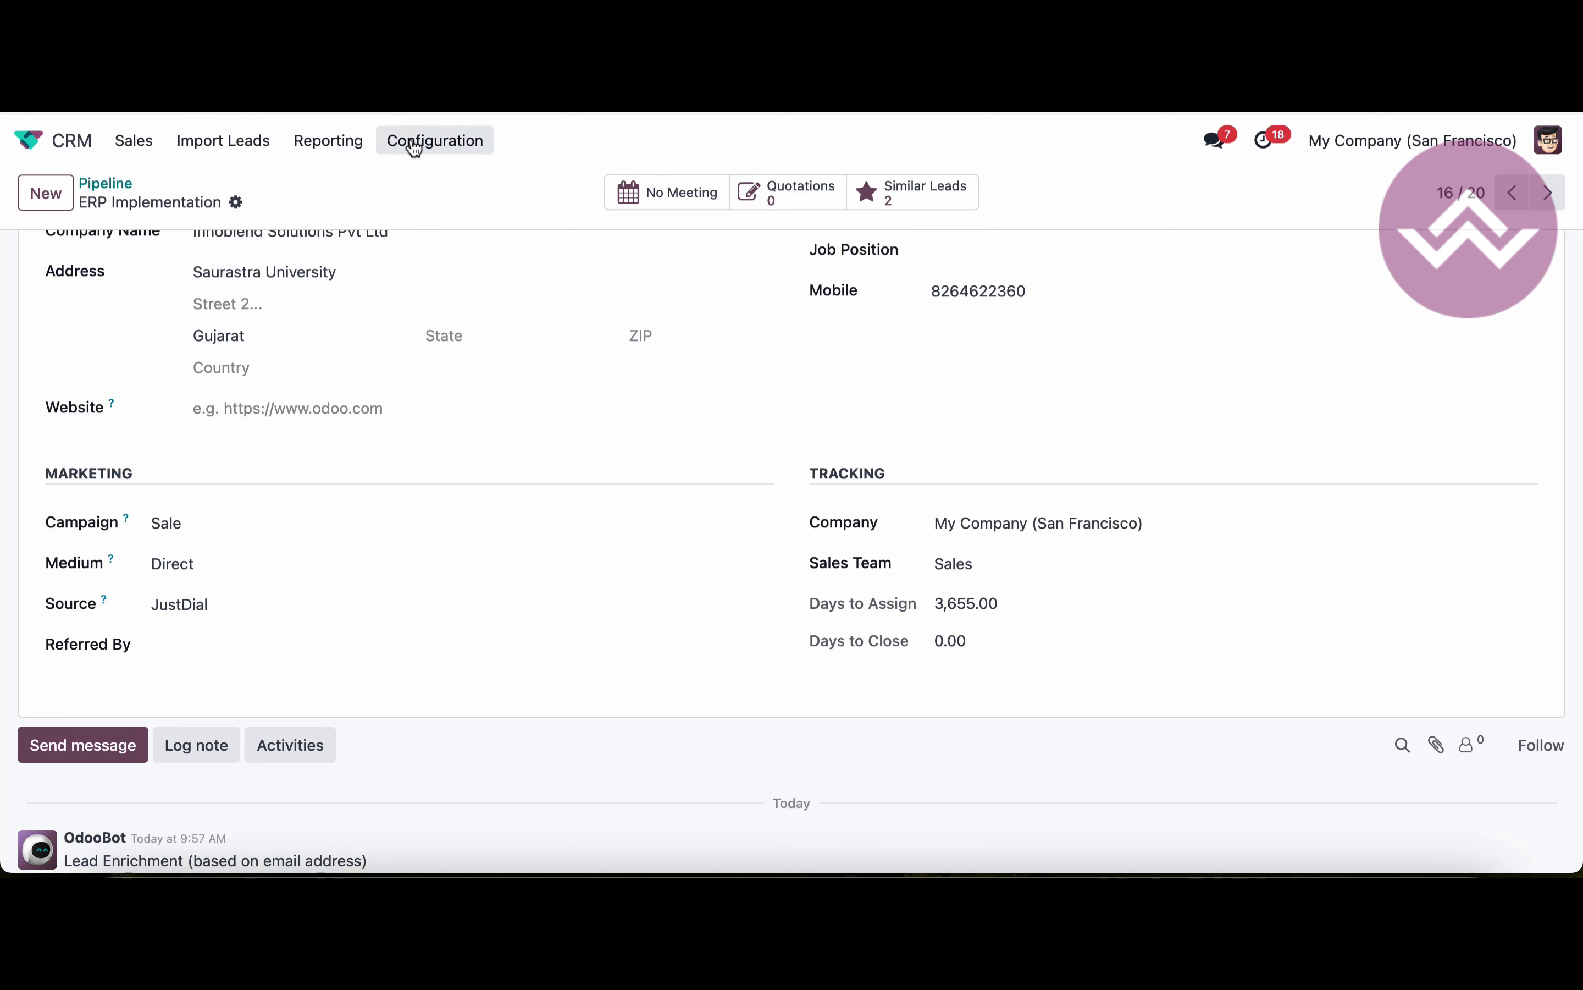
{"action": "left_click", "coordinate": [466, 368]}
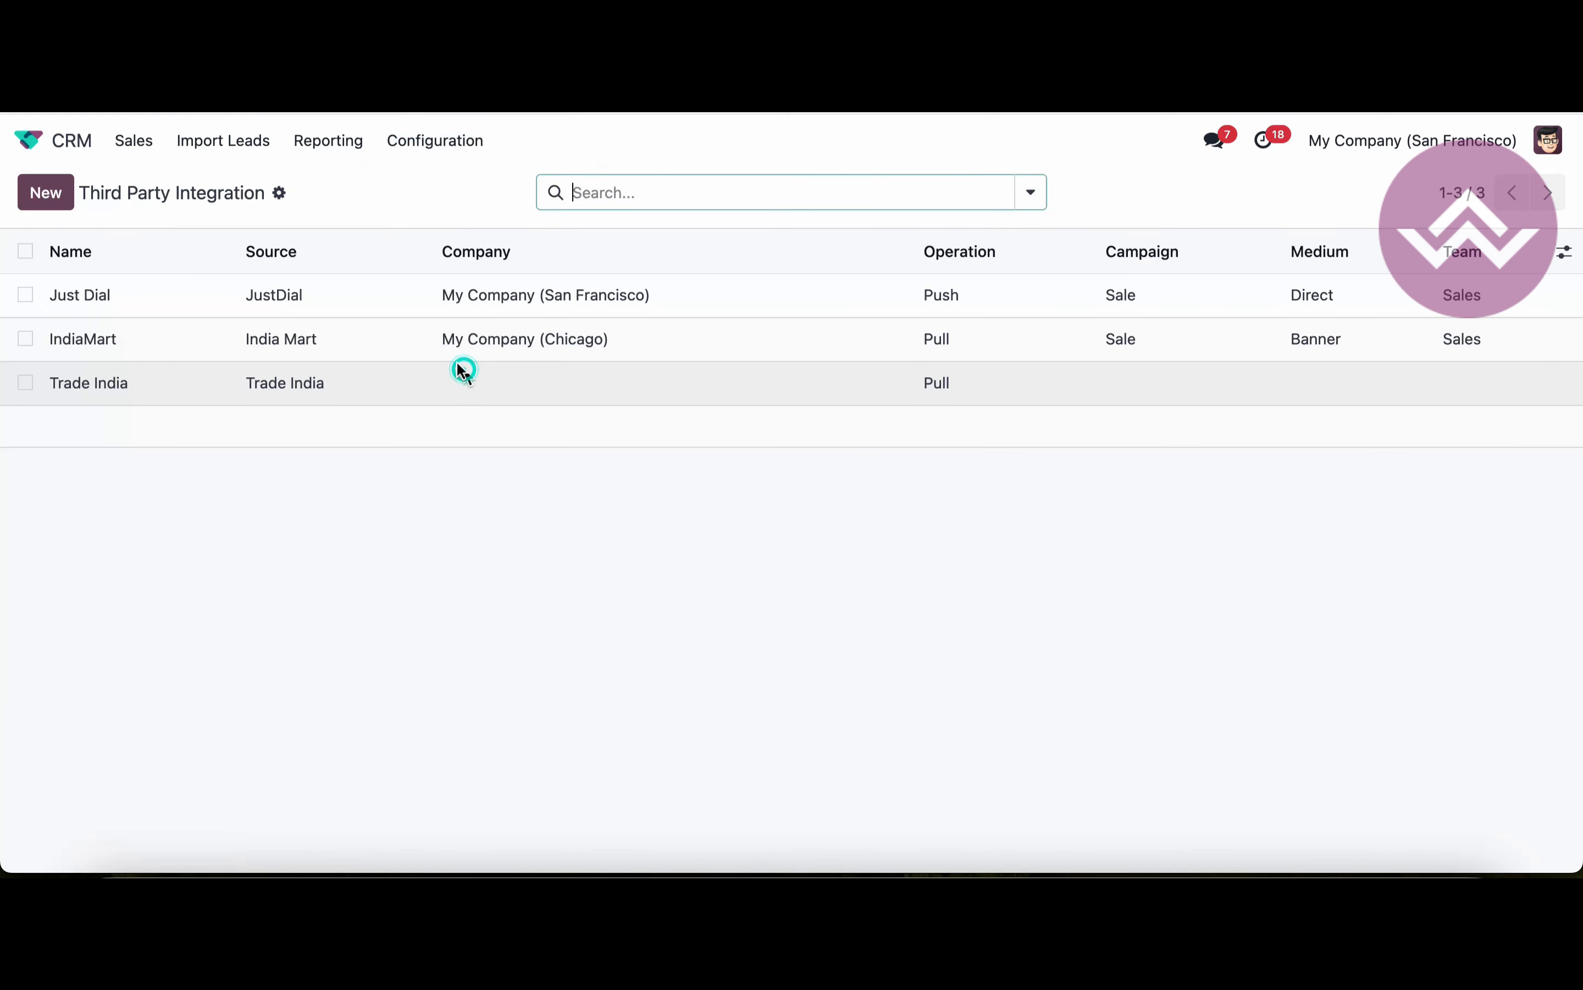
{"action": "left_click", "coordinate": [392, 298]}
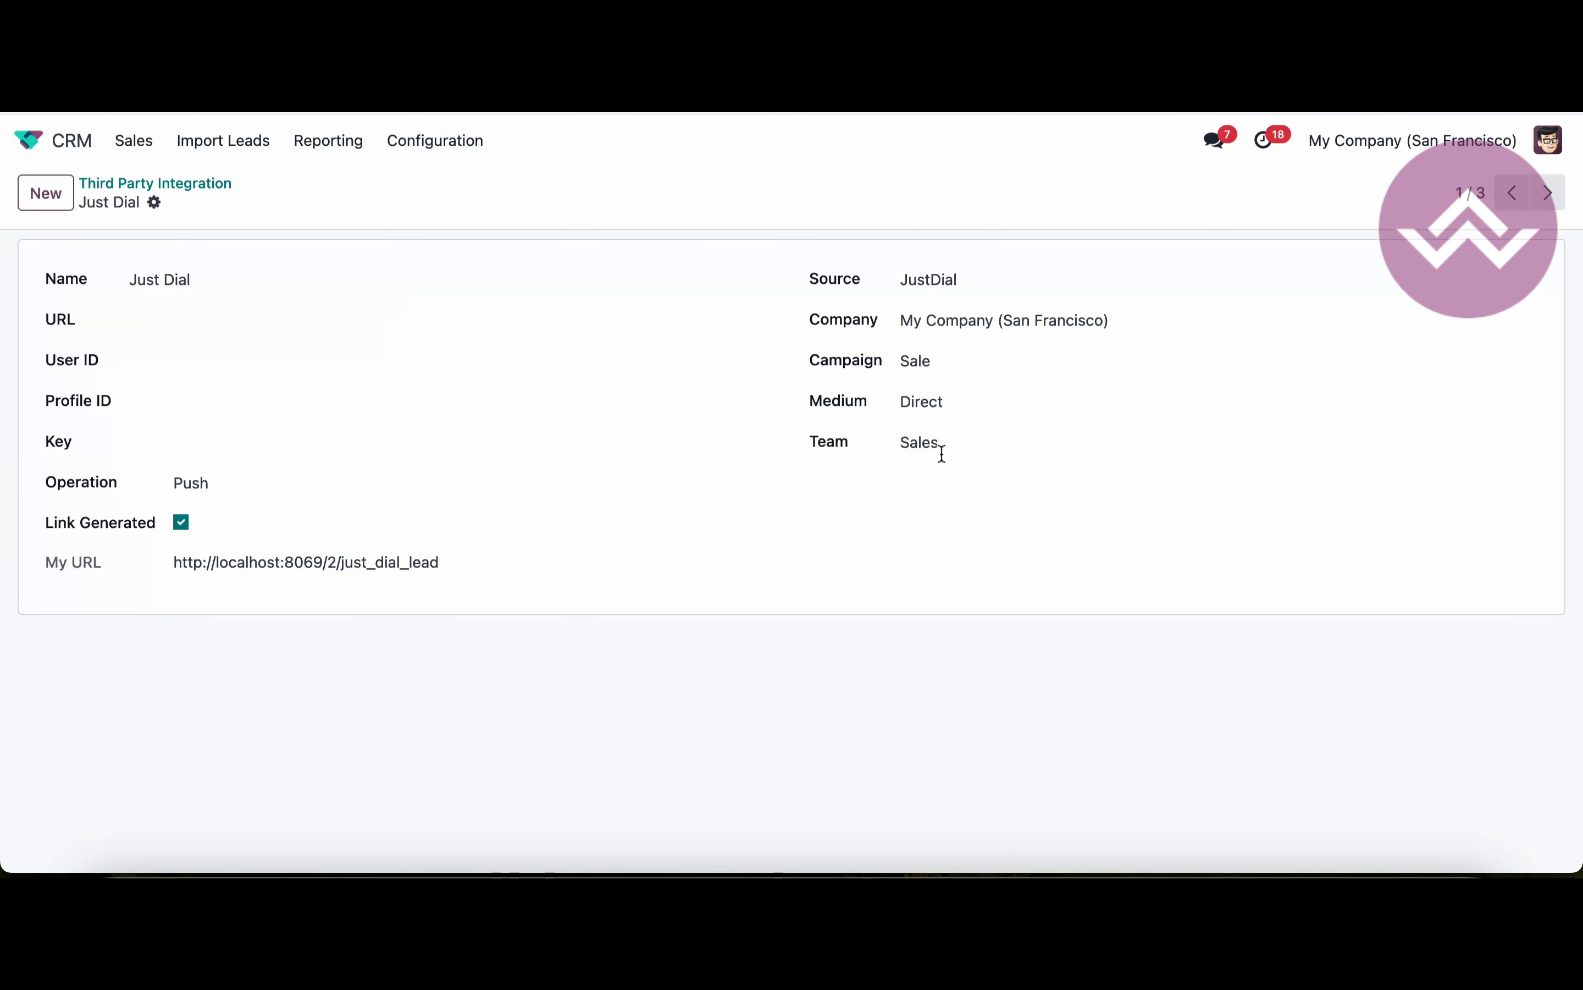
- Return to the CRM pipeline, remove the My Pipeline filter and open the ERP Implementation lead
{"action": "left_click", "coordinate": [140, 144]}
{"action": "left_click", "coordinate": [169, 186]}
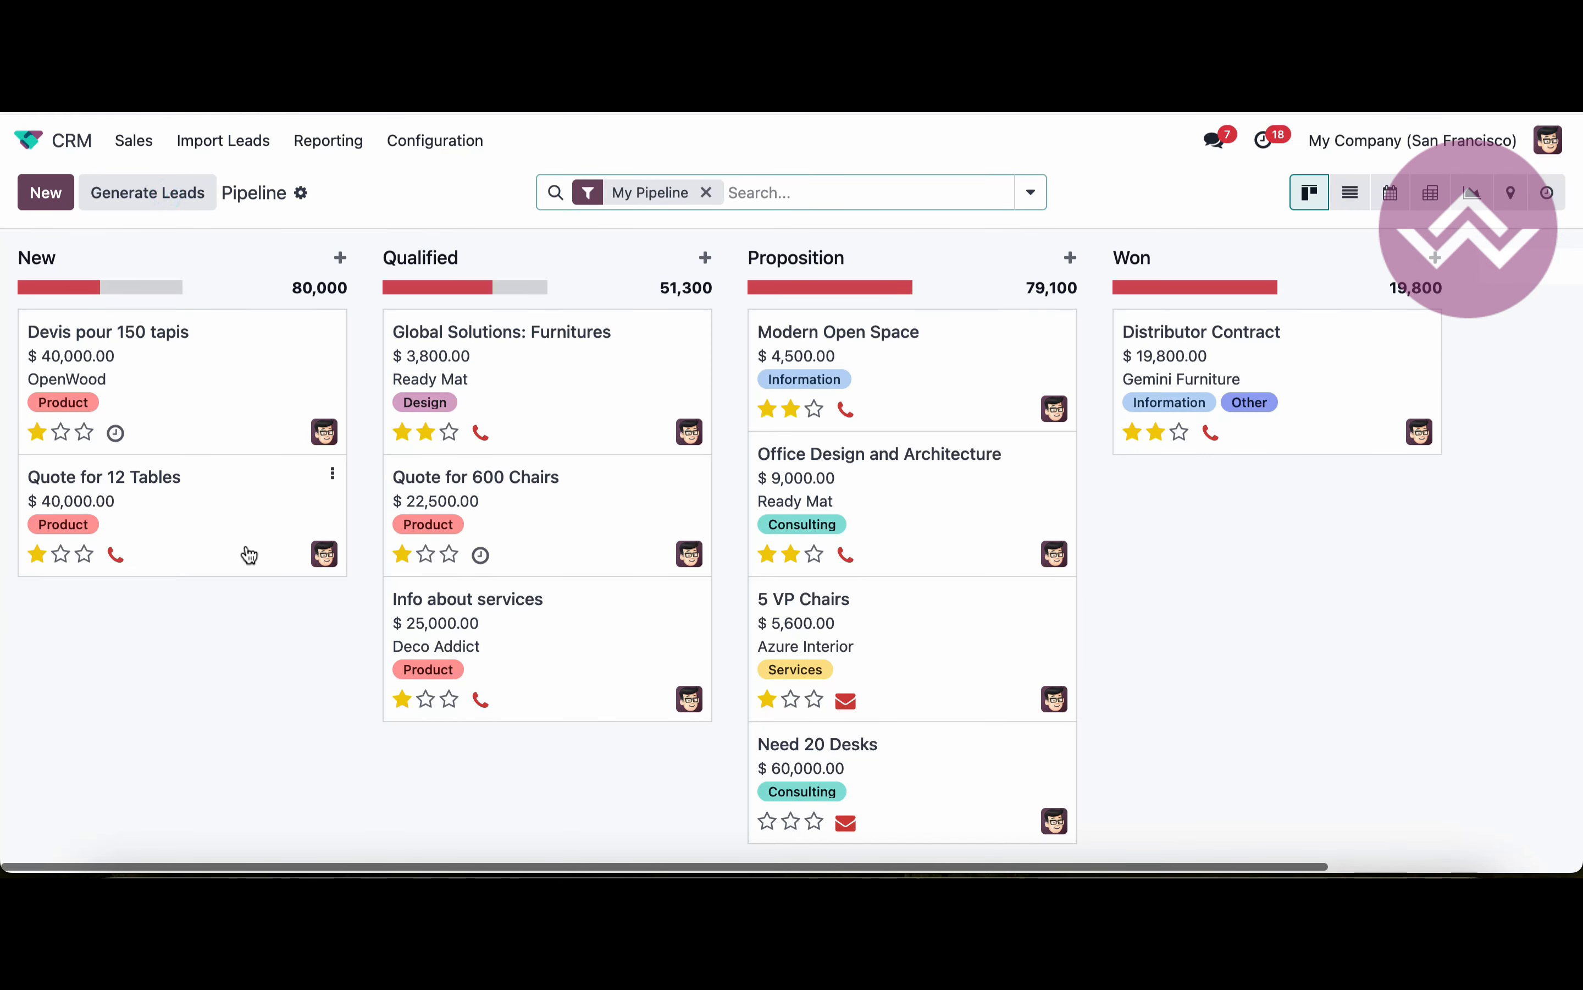
{"action": "key", "text": "BackSpace"}
{"action": "scroll", "coordinate": [242, 677], "scroll_direction": "down", "scroll_amount": 5}
{"action": "scroll", "coordinate": [243, 680], "scroll_direction": "up", "scroll_amount": 2}
{"action": "left_click", "coordinate": [234, 599]}
- Review the ERP Implementation lead's extra information, comparing its marketing and tracking details with the integration setup
{"action": "left_click", "coordinate": [255, 648]}
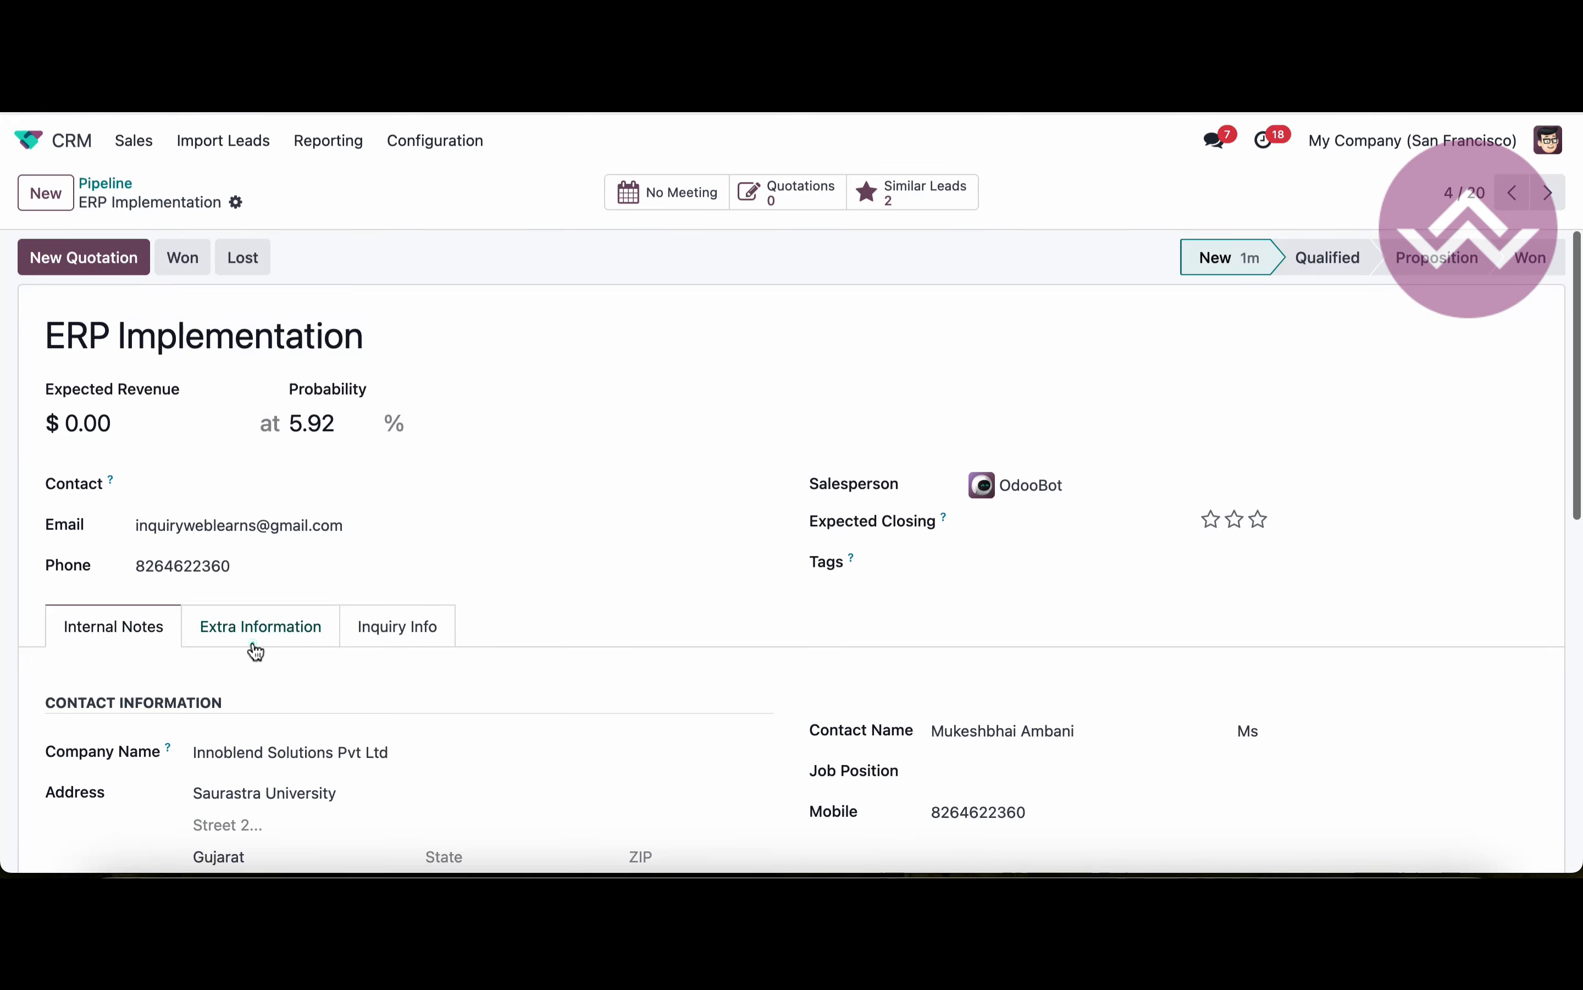
{"action": "scroll", "coordinate": [293, 782], "scroll_direction": "down", "scroll_amount": 6}
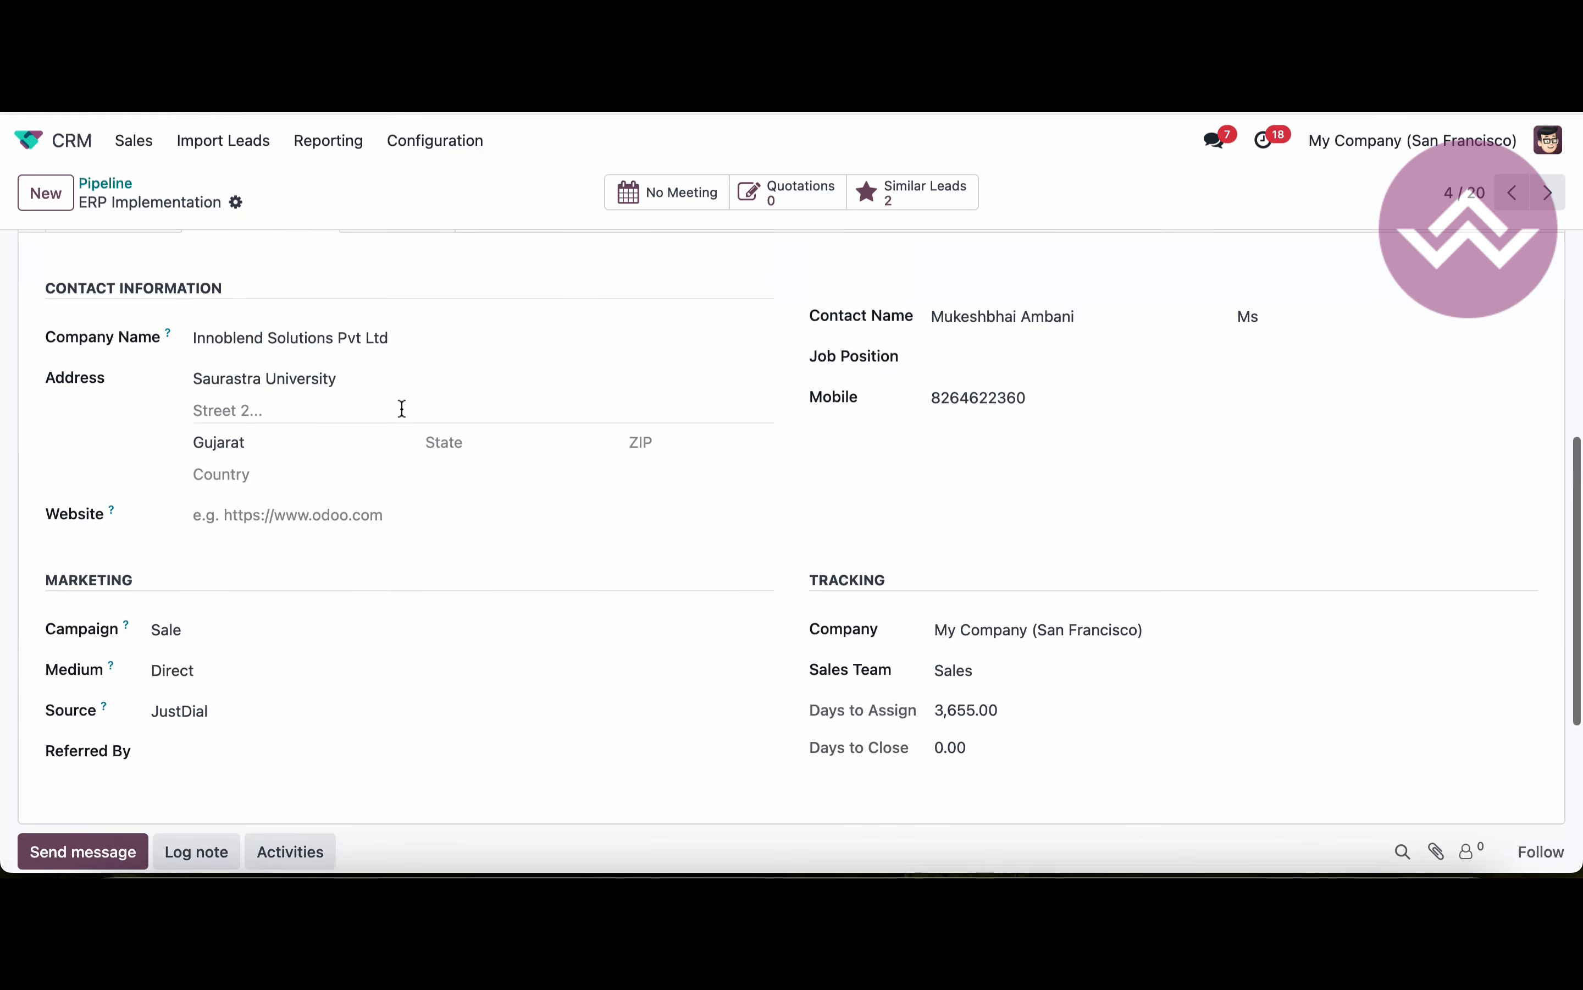
{"action": "scroll", "coordinate": [399, 392], "scroll_direction": "up", "scroll_amount": 3}
- Review the lead's inquiry info, covering the integration ID, inquiry type and product detail
{"action": "left_click", "coordinate": [396, 368]}
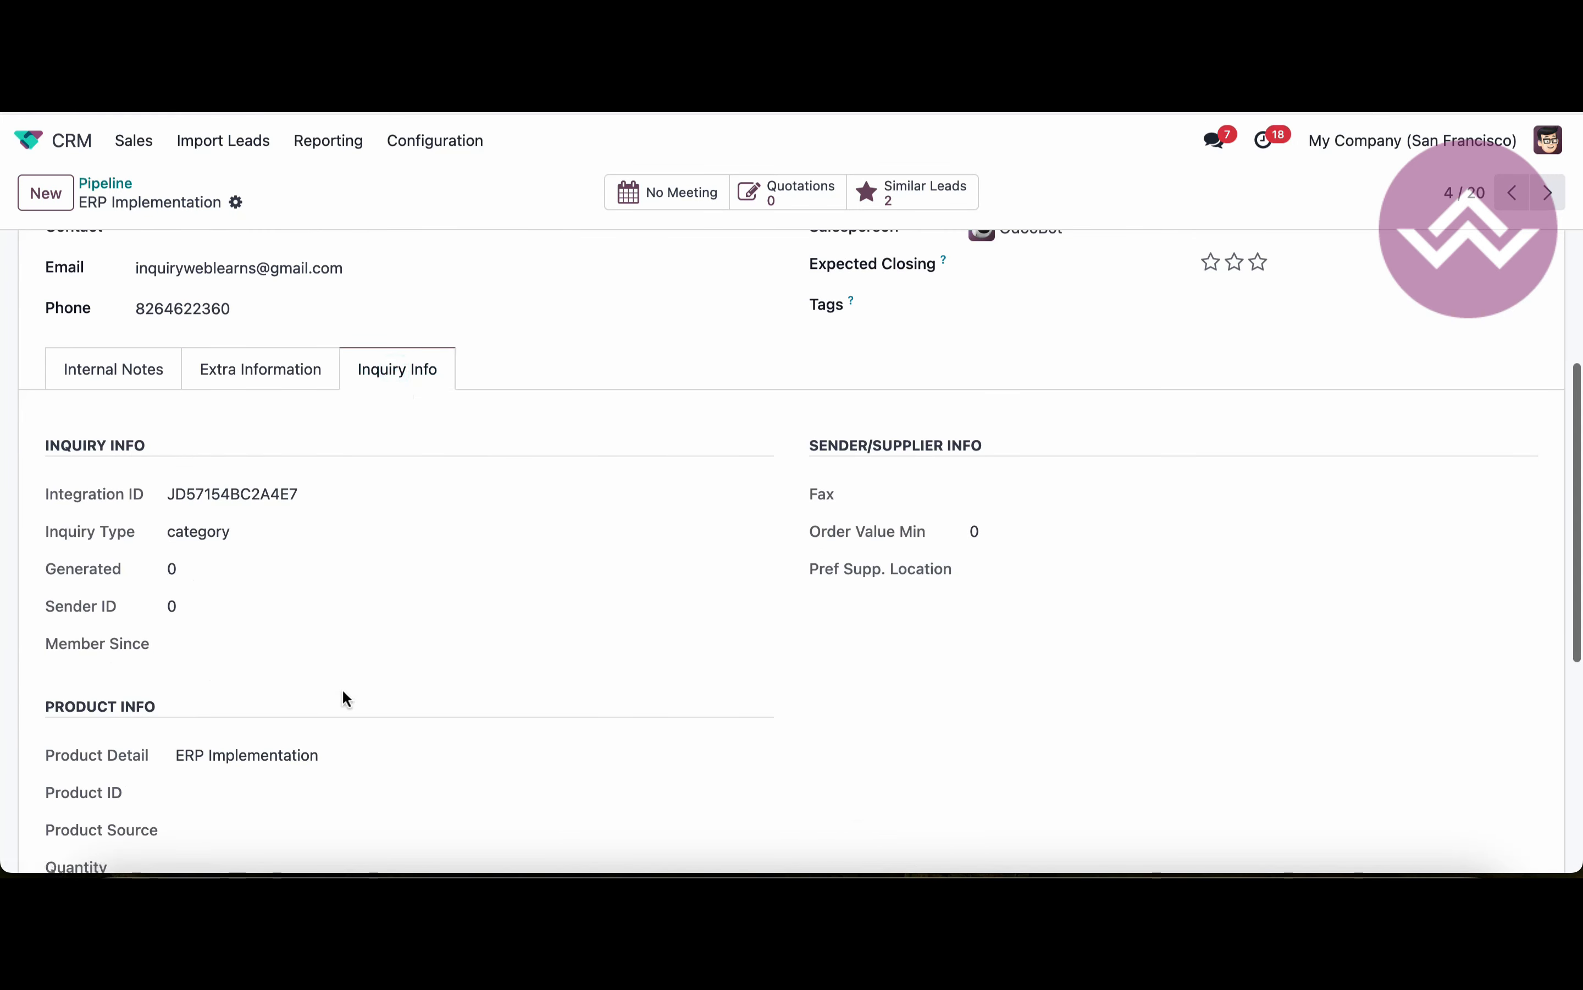
{"action": "scroll", "coordinate": [343, 691], "scroll_direction": "down", "scroll_amount": 4}
{"action": "scroll", "coordinate": [344, 691], "scroll_direction": "up", "scroll_amount": 3}
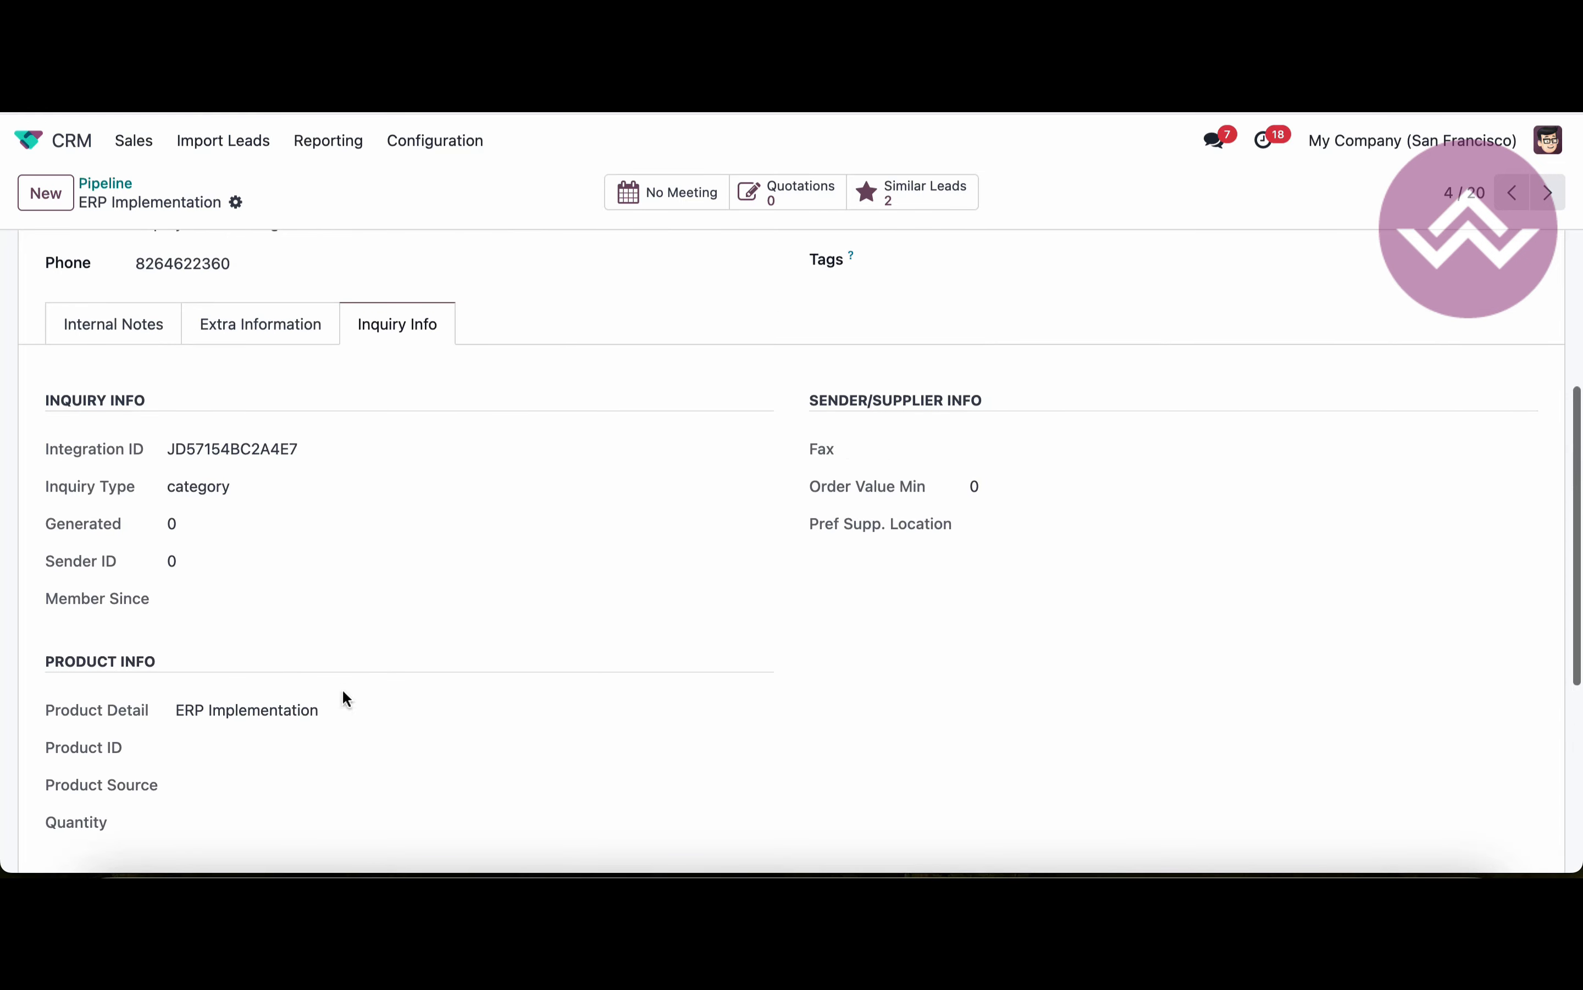
{"action": "double_click", "coordinate": [207, 450]}
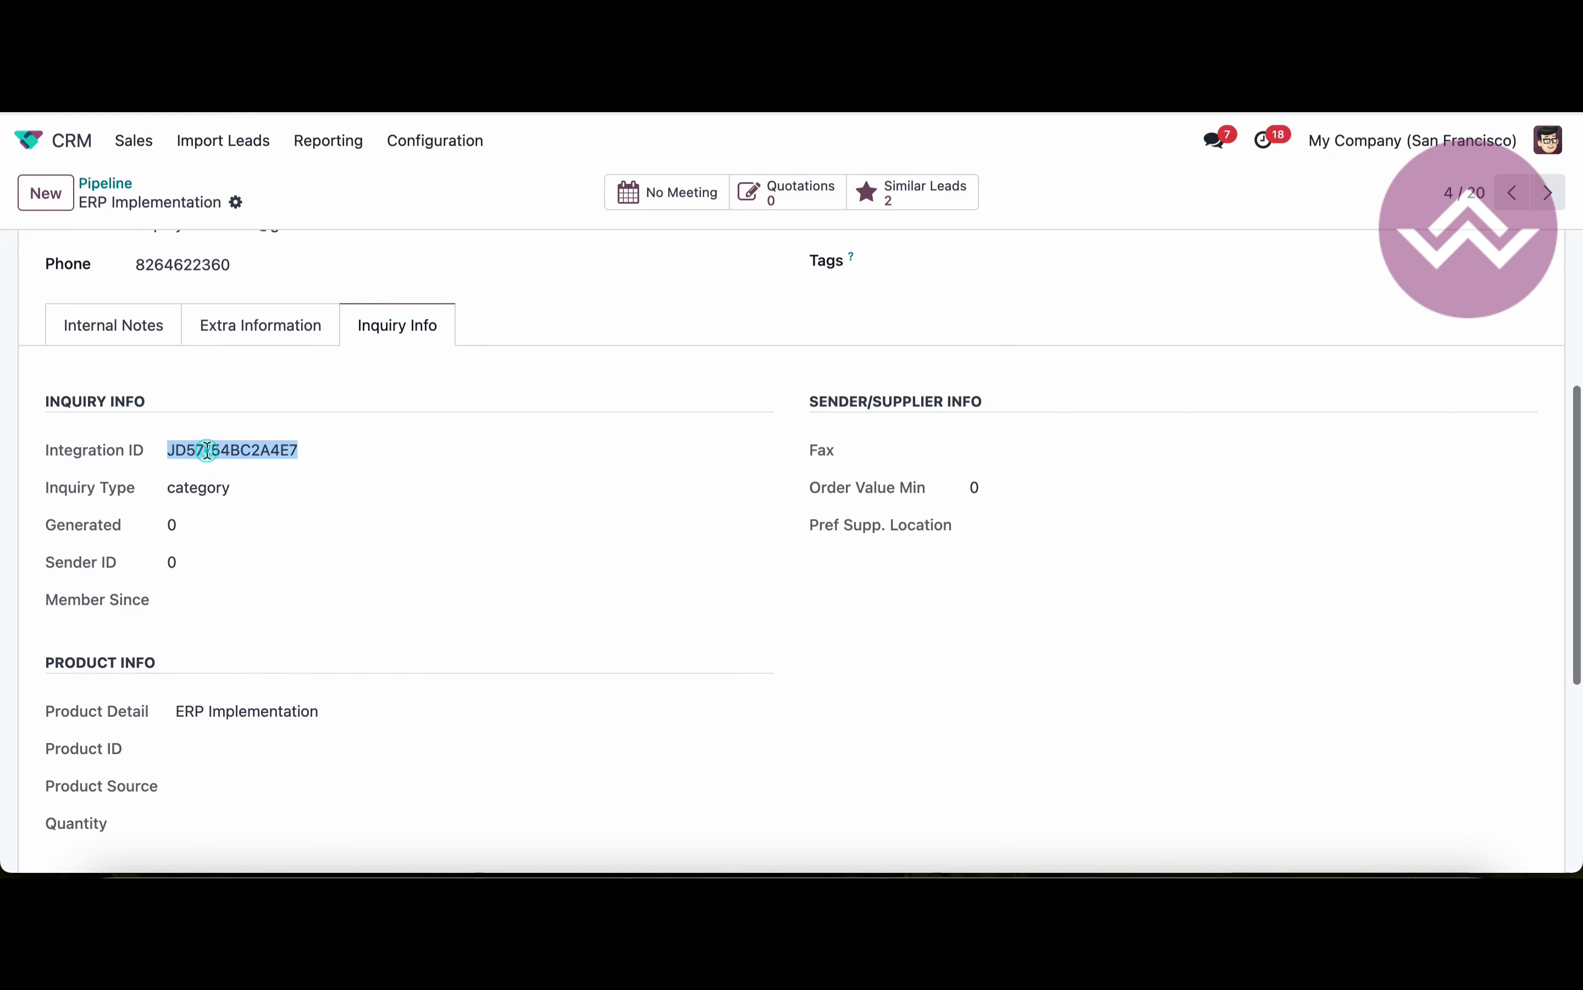
{"action": "double_click", "coordinate": [216, 488]}
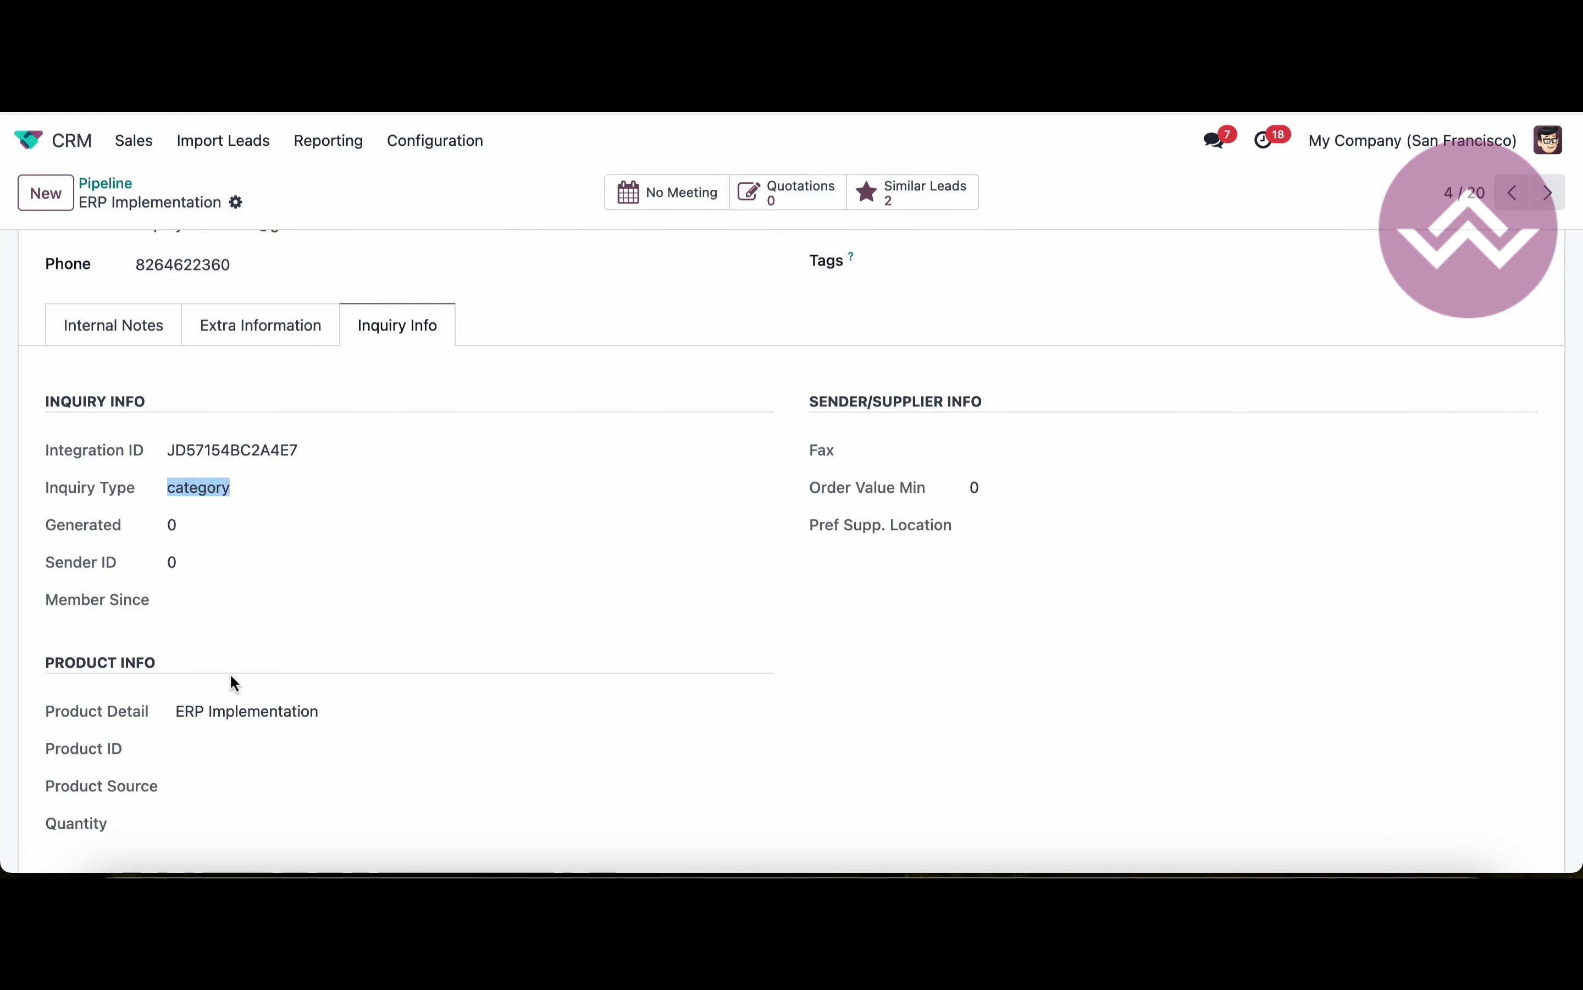
{"action": "scroll", "coordinate": [234, 683], "scroll_direction": "down", "scroll_amount": 2}
{"action": "triple_click", "coordinate": [231, 630]}
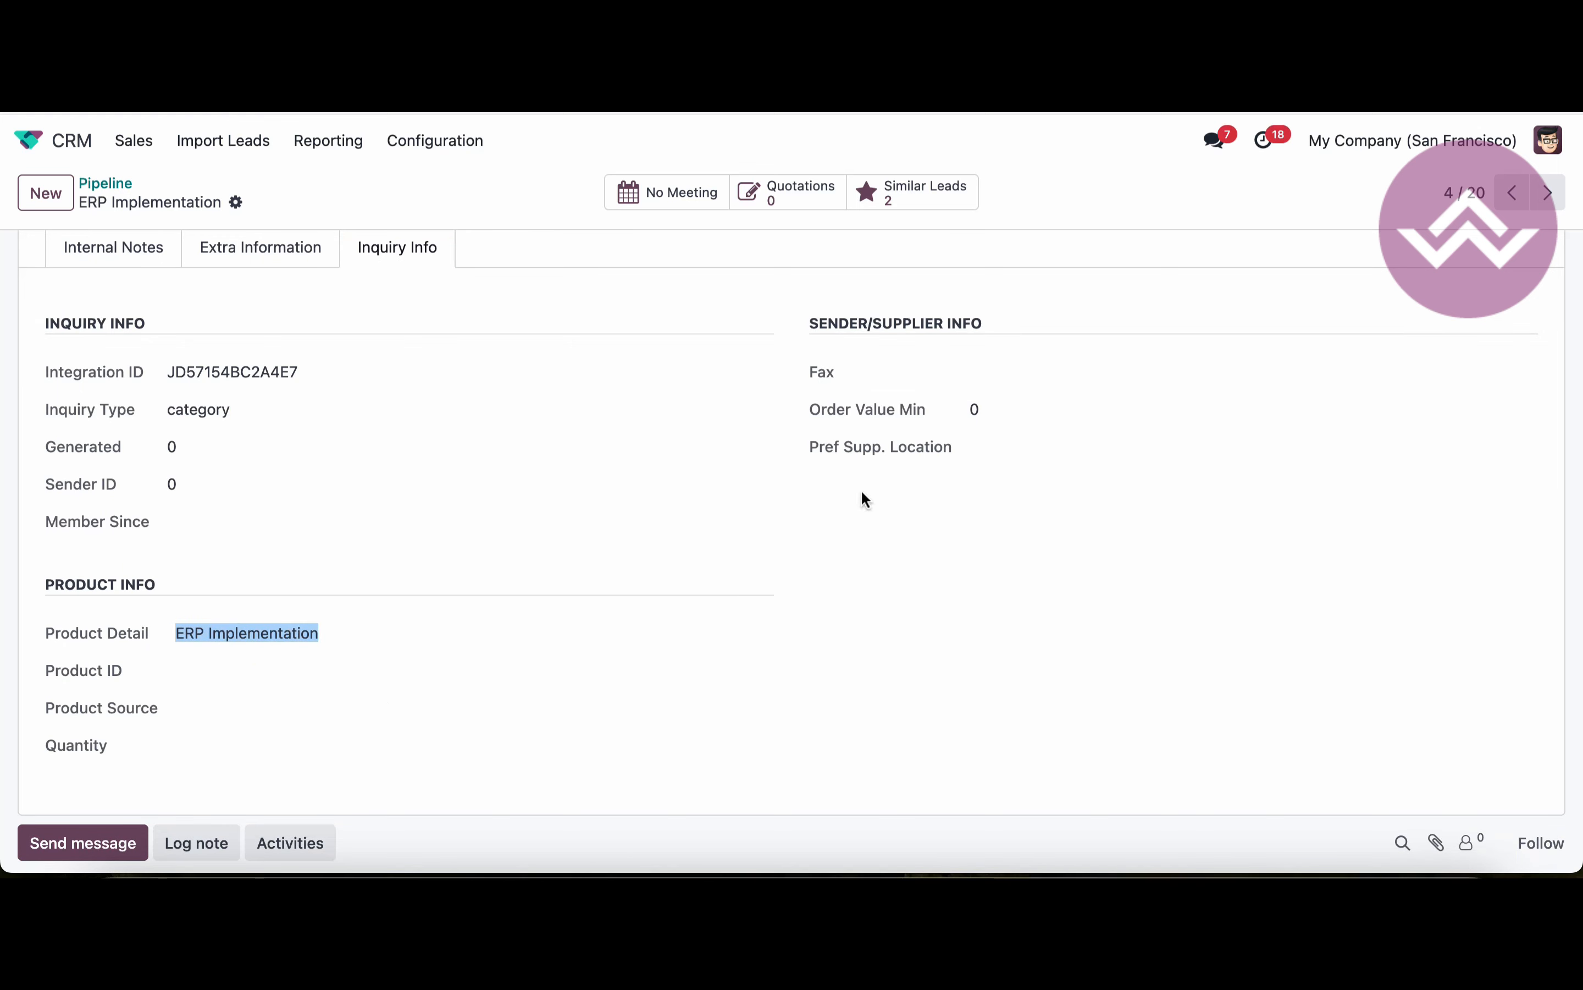
{"action": "scroll", "coordinate": [351, 710], "scroll_direction": "up", "scroll_amount": 5}
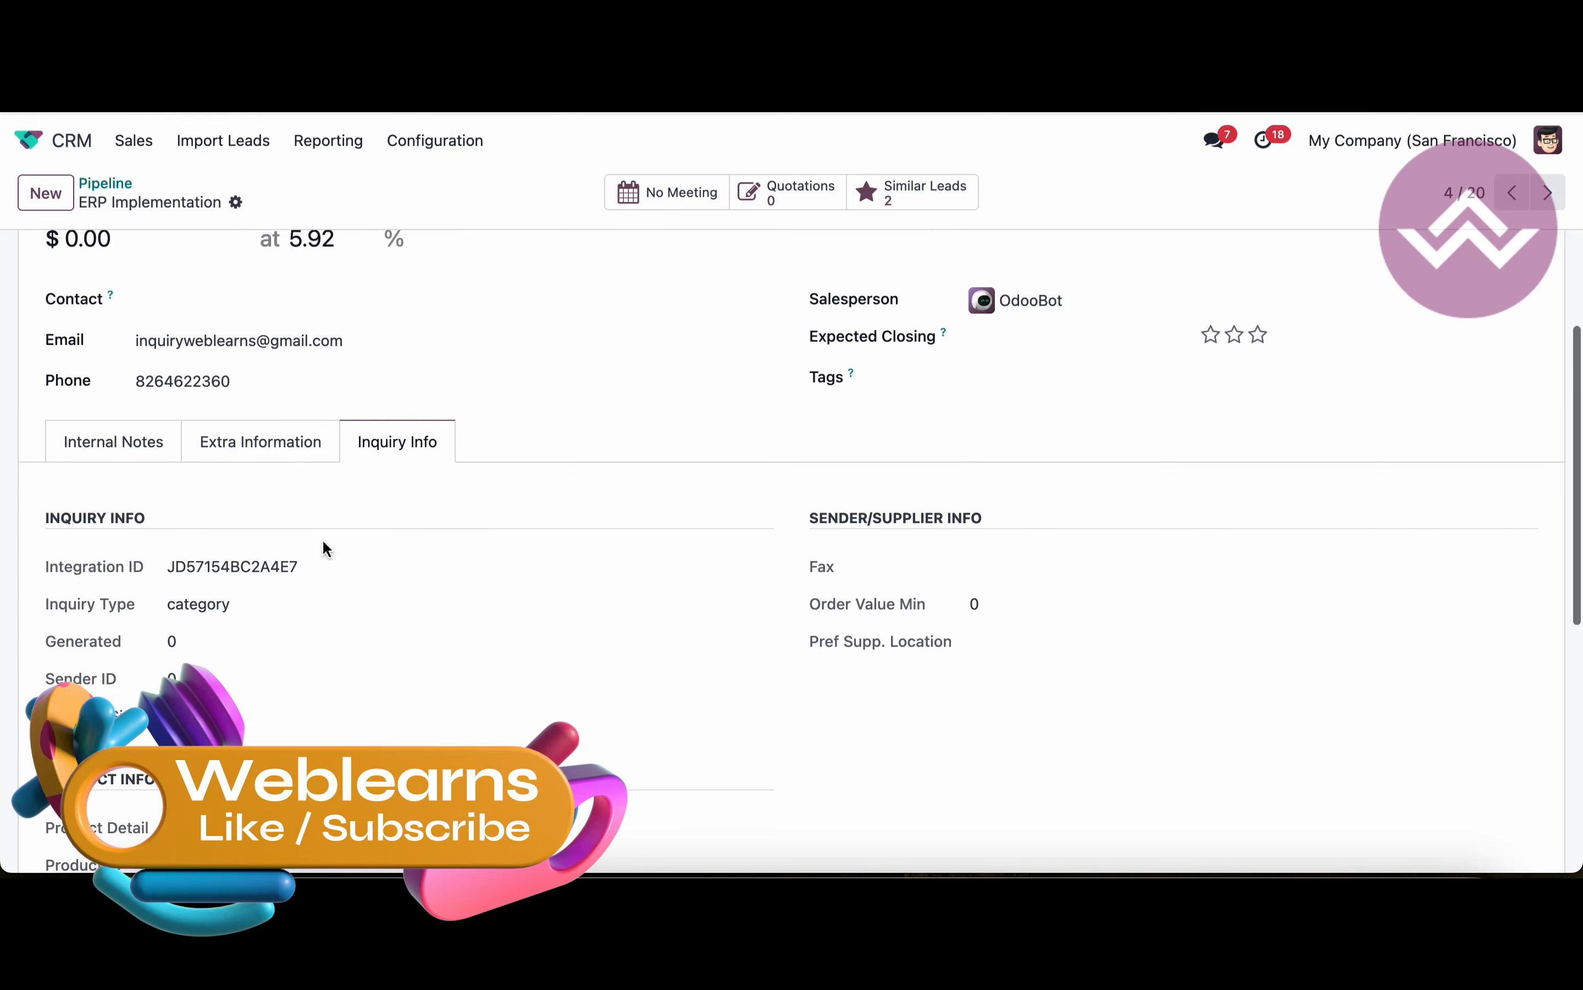
- Review the lead's internal notes with the branch area, lead date and DNC details
{"action": "left_click", "coordinate": [261, 433]}
{"action": "left_click", "coordinate": [124, 441]}
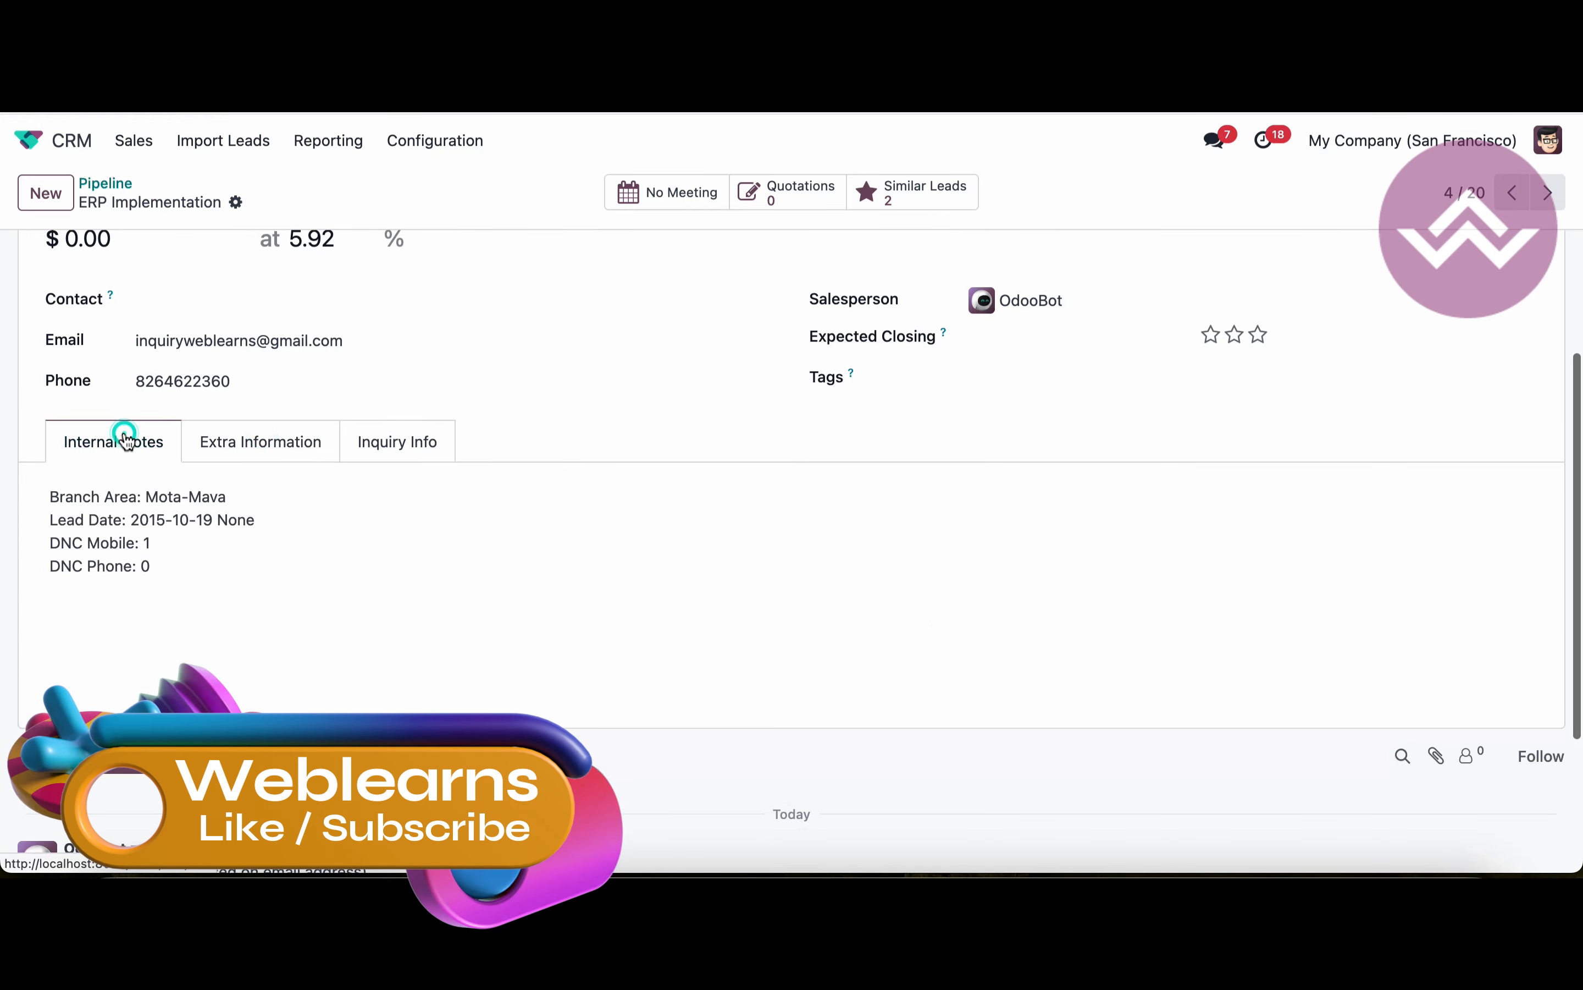
{"action": "left_click_drag", "start_coordinate": [187, 570], "coordinate": [42, 494]}
{"action": "left_click", "coordinate": [107, 544]}
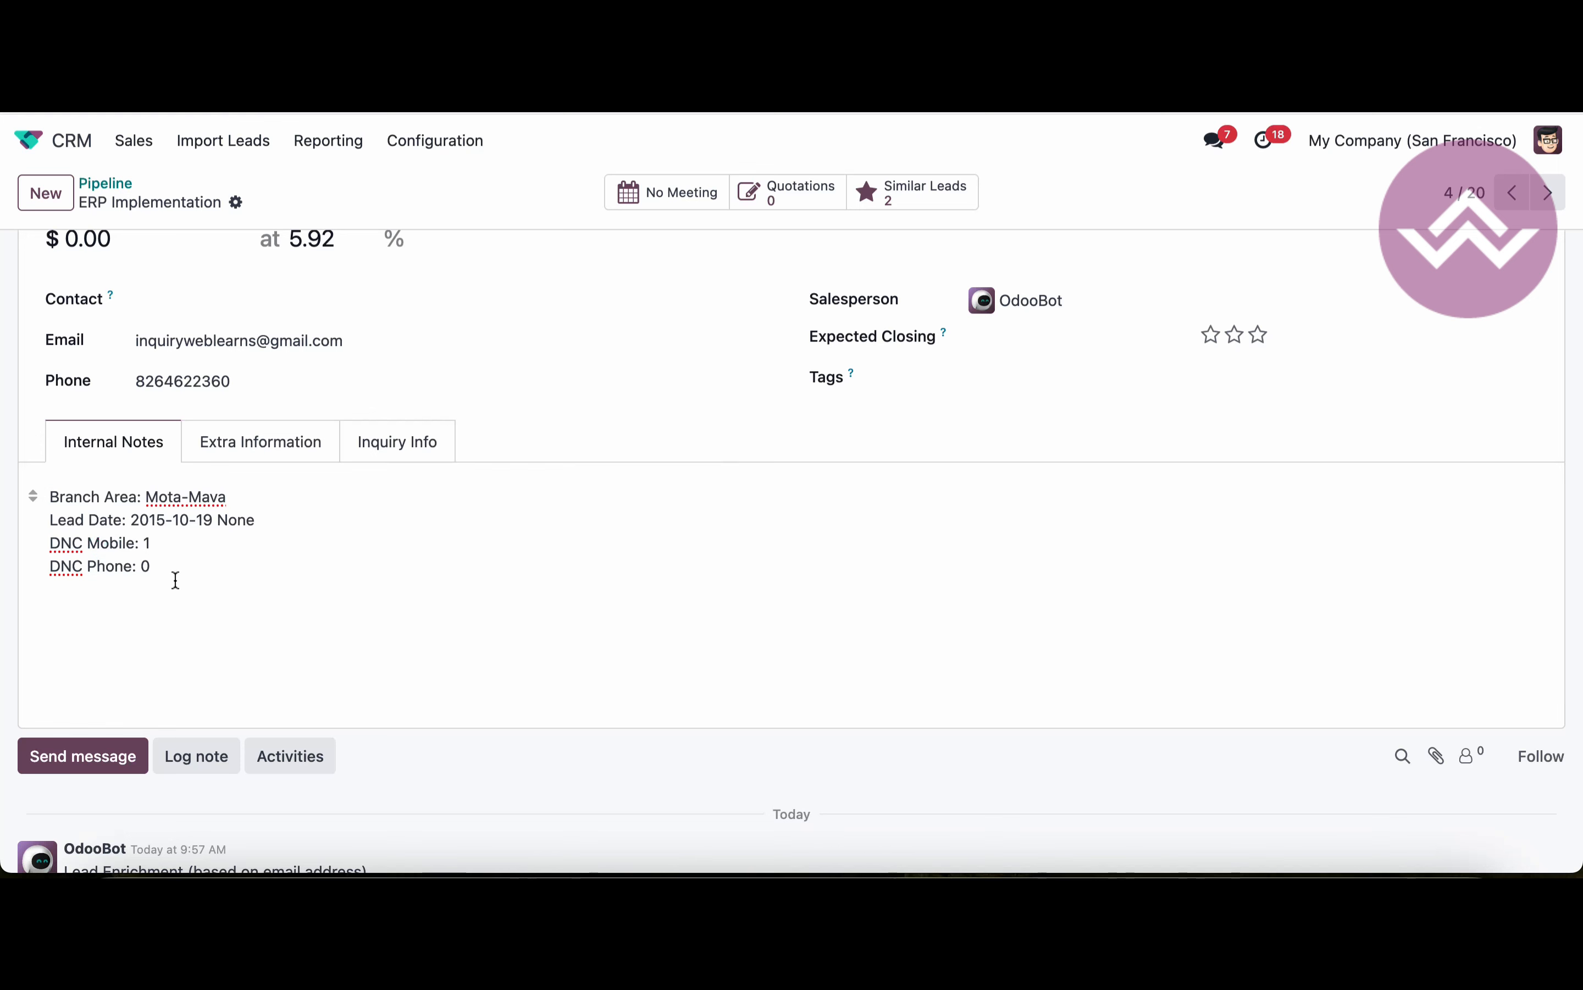
{"action": "left_click_drag", "start_coordinate": [172, 570], "coordinate": [39, 495]}
{"action": "left_click", "coordinate": [141, 566]}
{"action": "scroll", "coordinate": [141, 566], "scroll_direction": "up", "scroll_amount": 3}
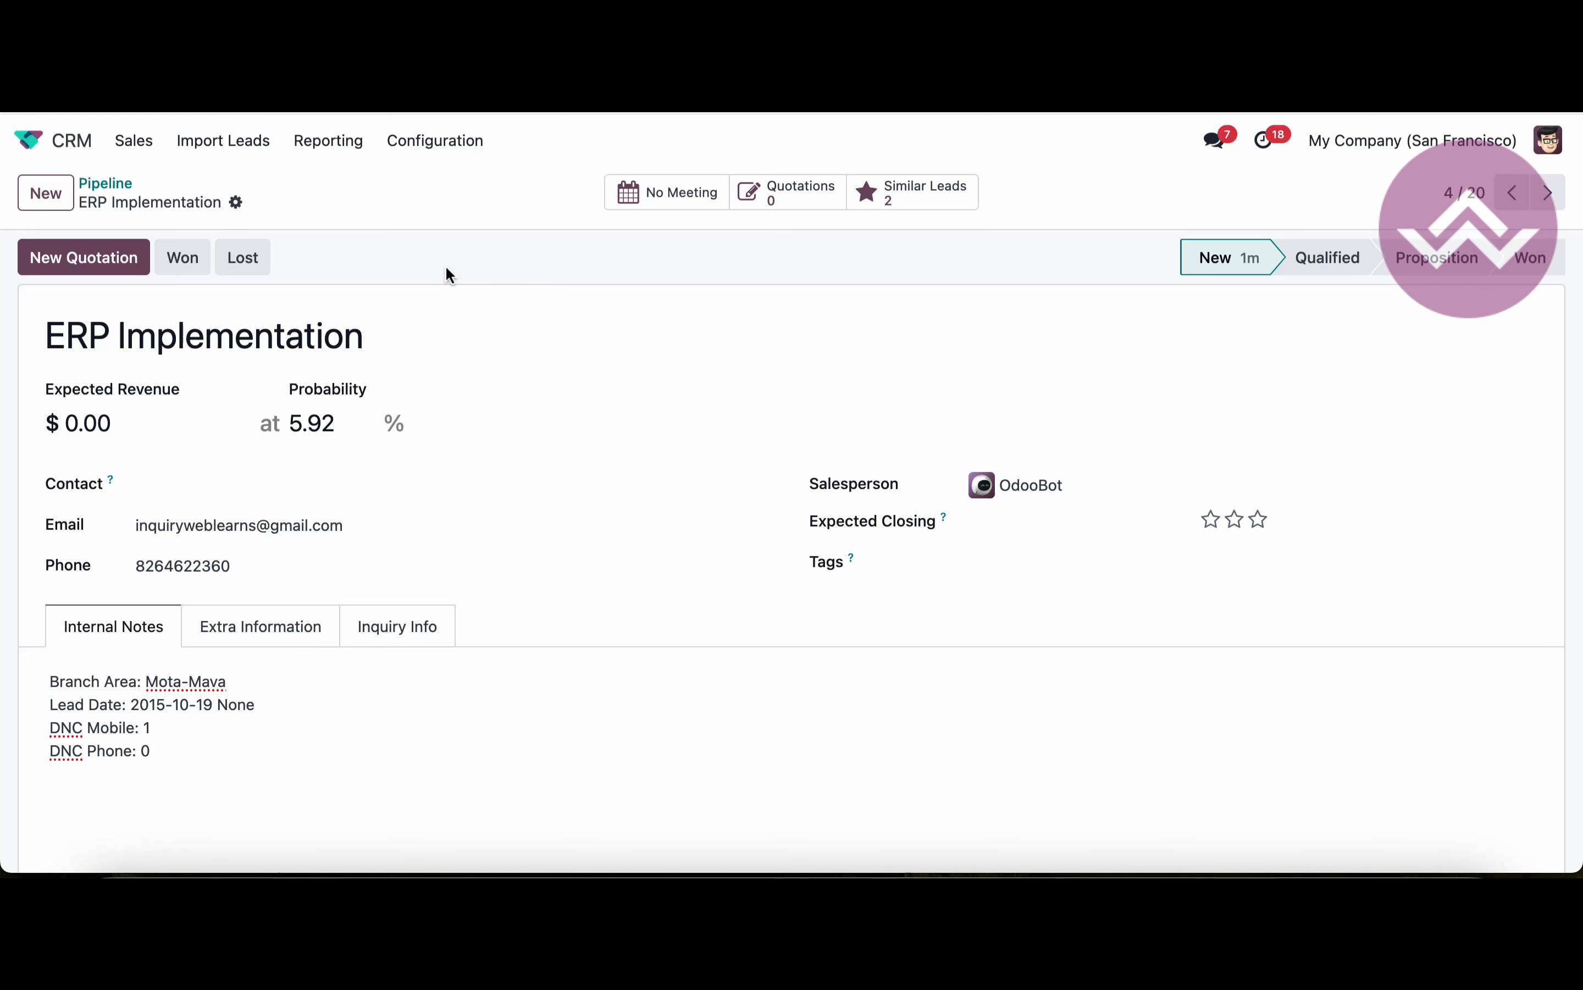
- Check which integrations the Import Leads dialog offers for its name and cancel without importing
{"action": "left_click", "coordinate": [249, 145]}
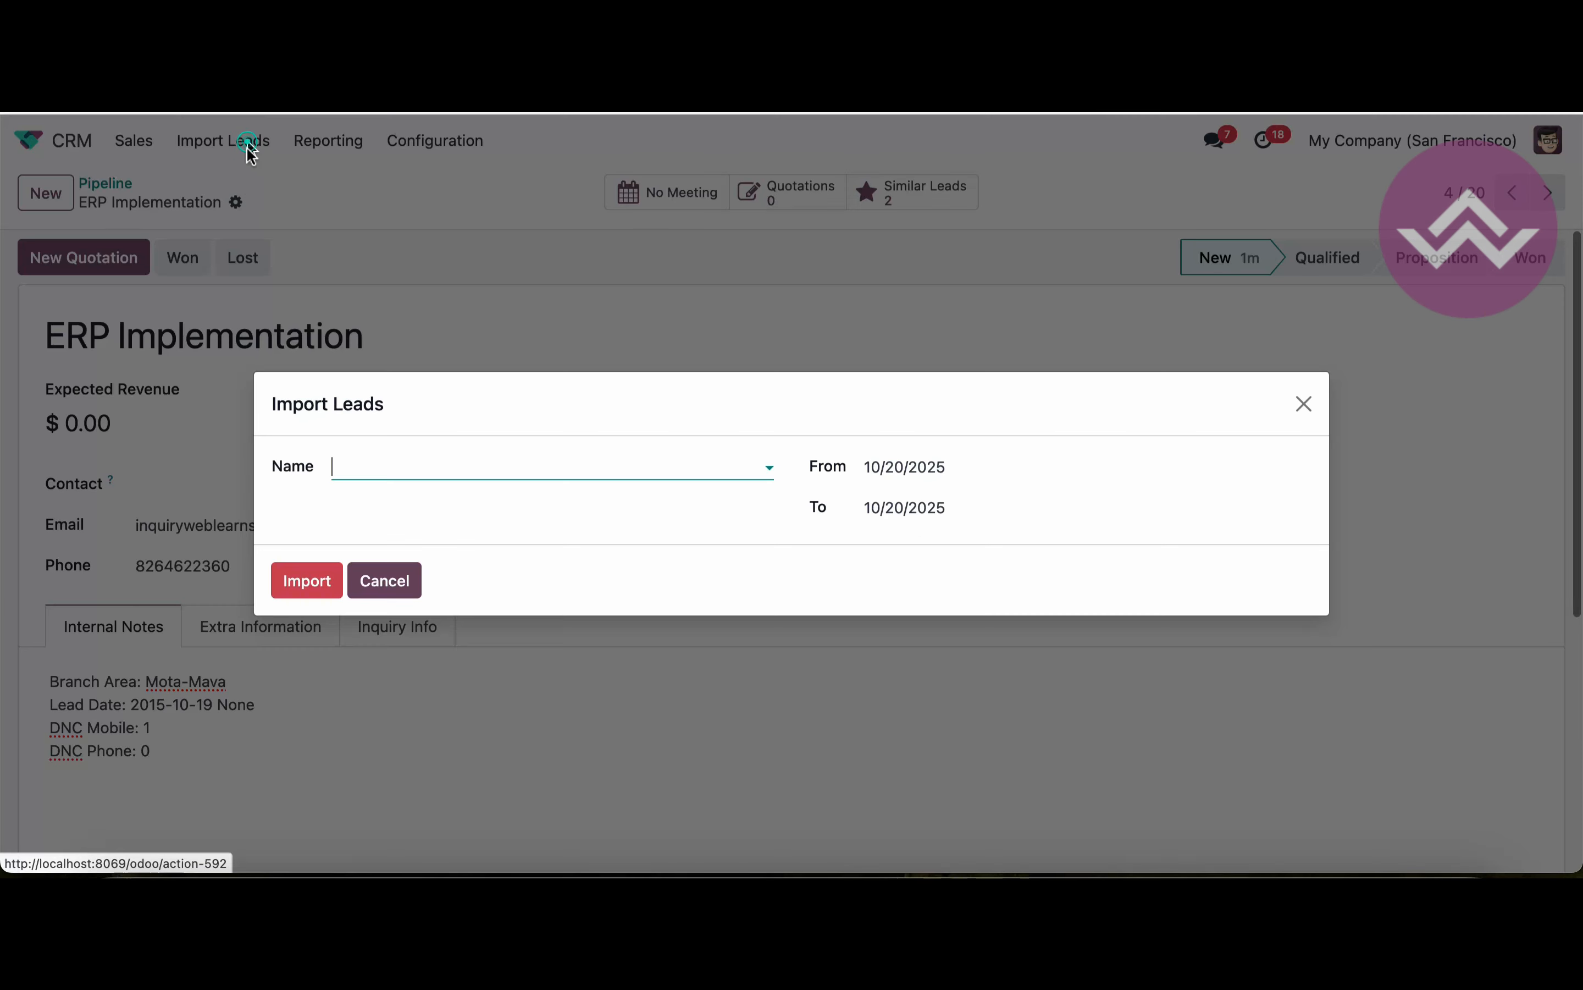
{"action": "left_click", "coordinate": [388, 478]}
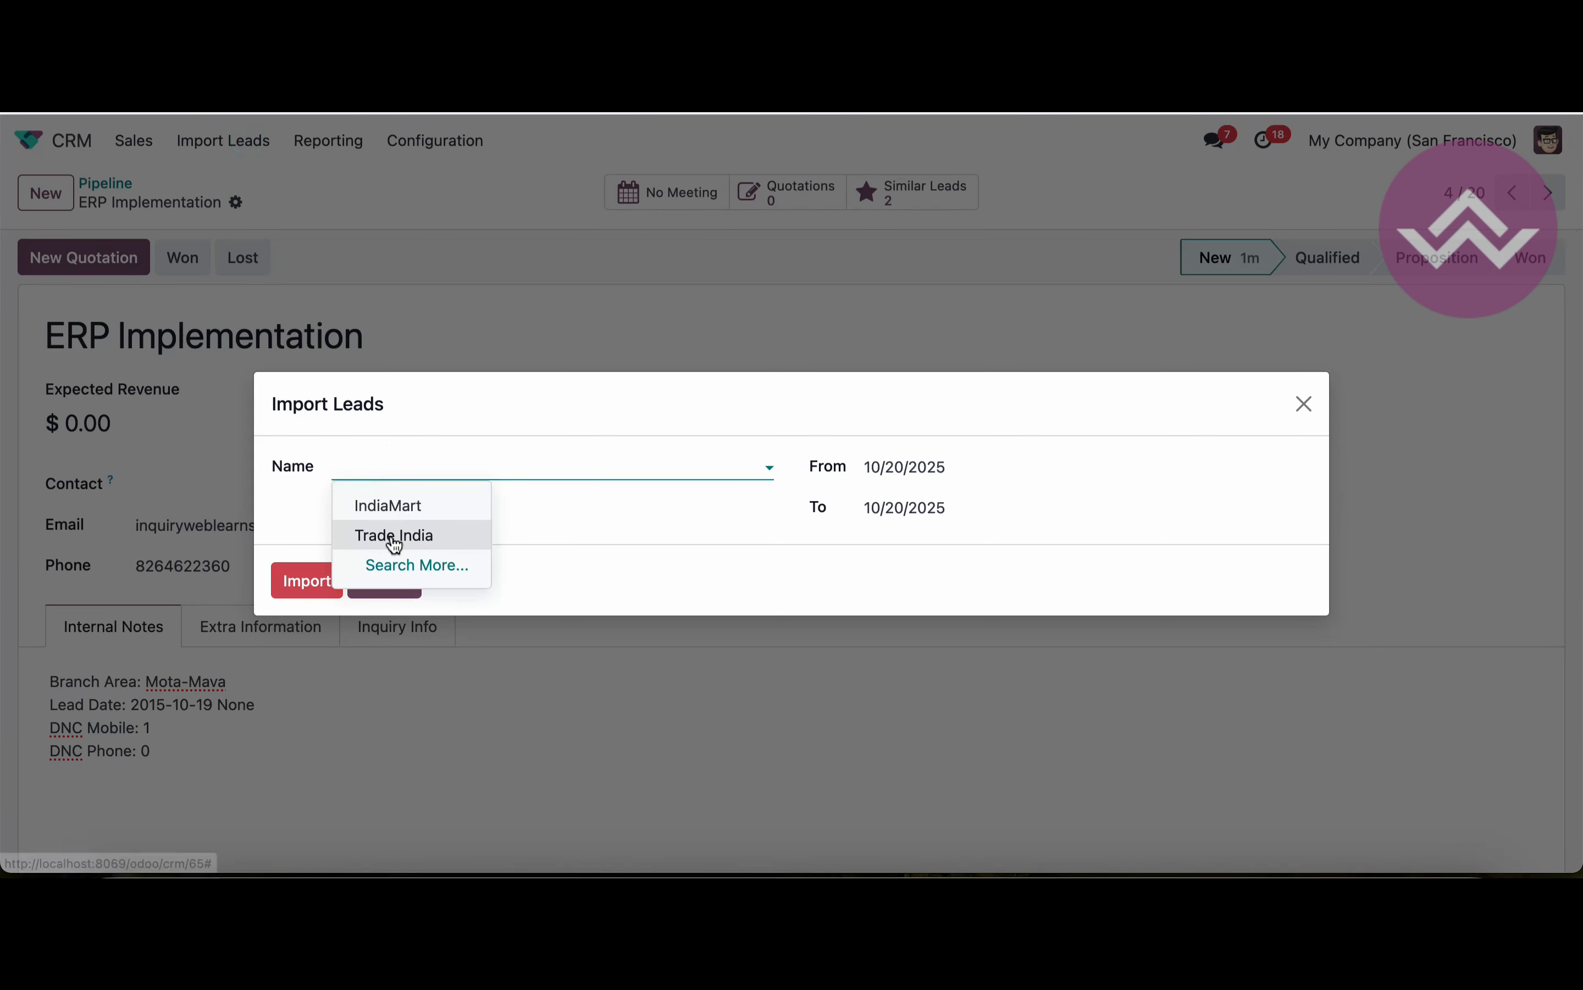
{"action": "left_click", "coordinate": [759, 522]}
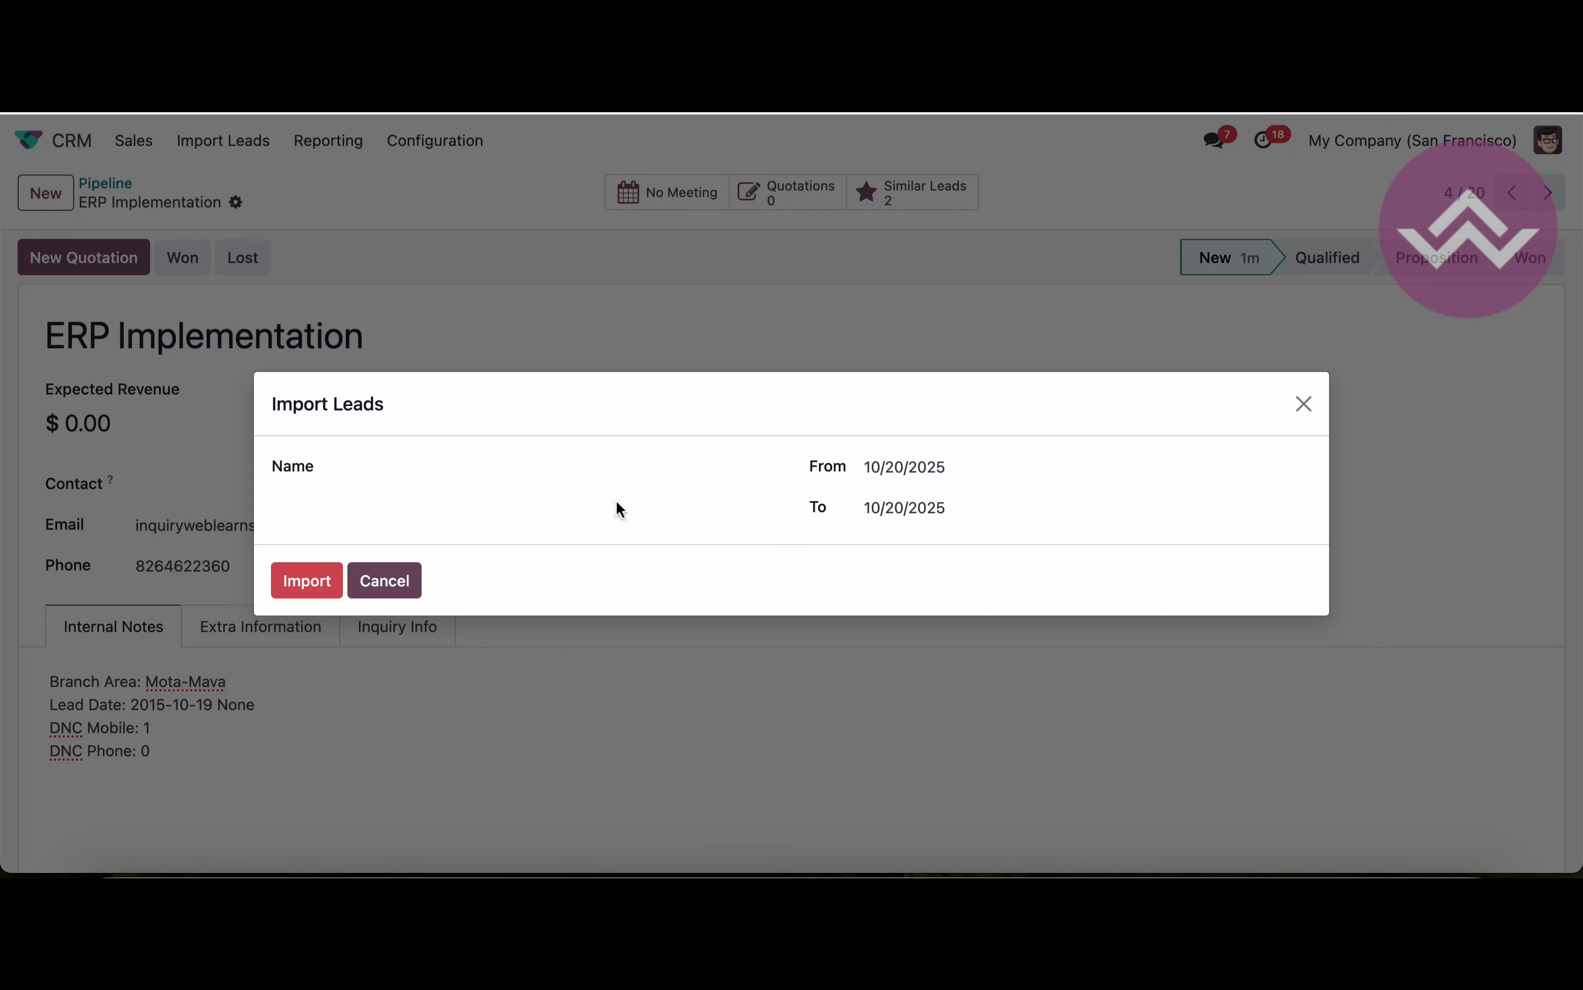
{"action": "left_click", "coordinate": [462, 474]}
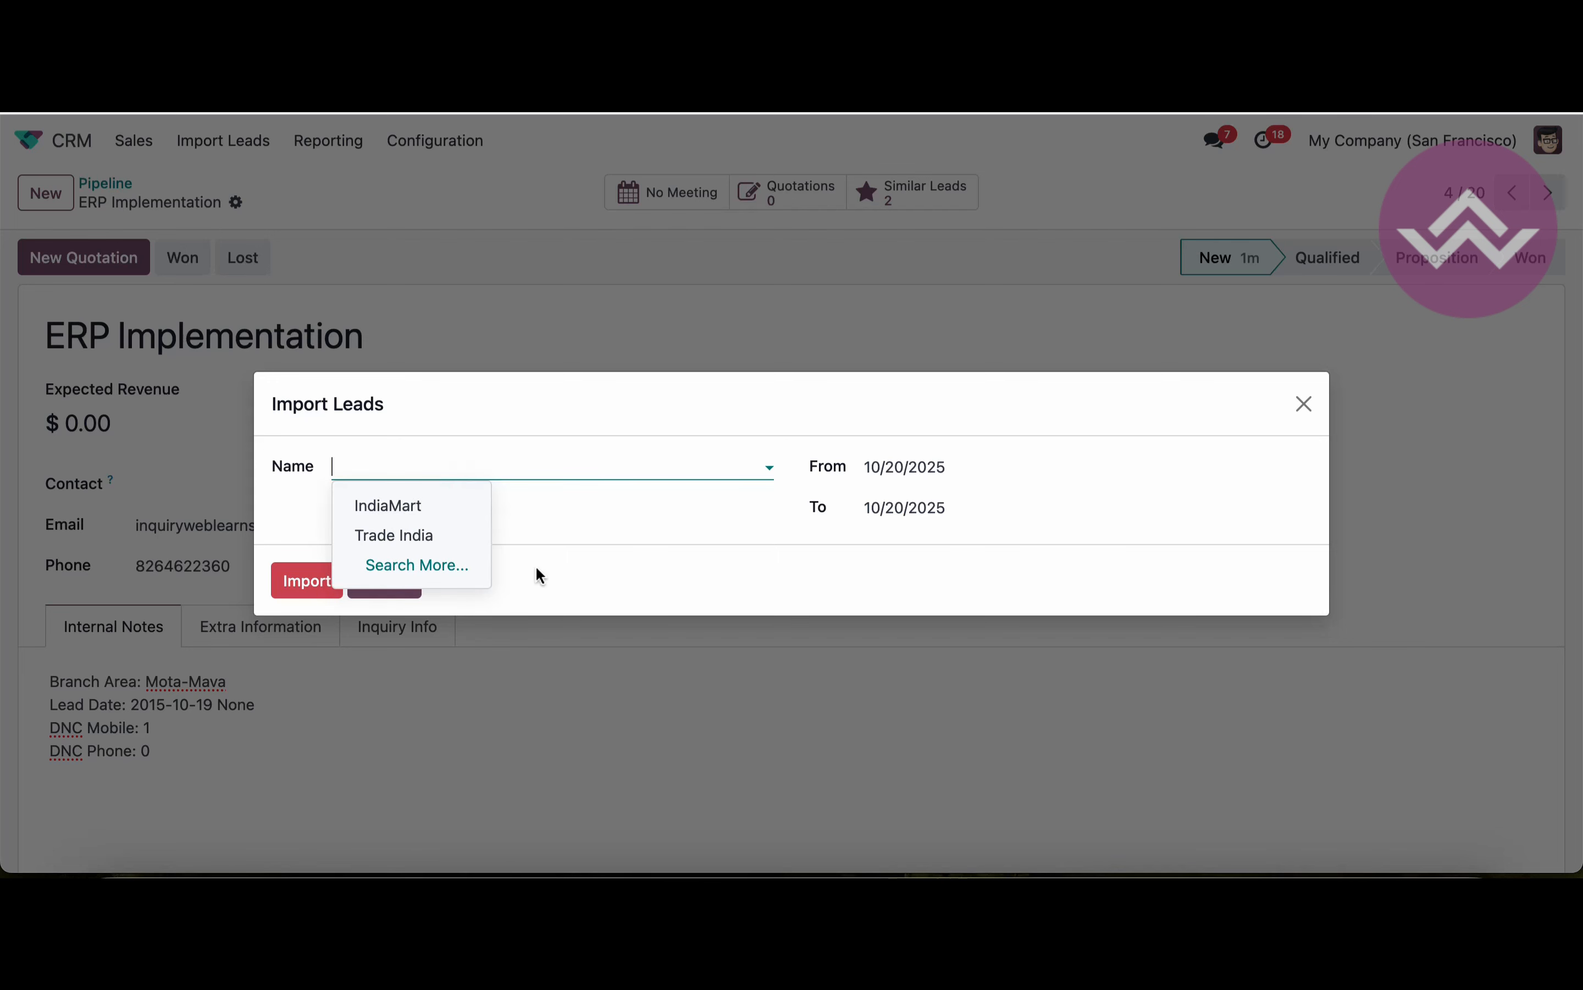
{"action": "left_click", "coordinate": [543, 533]}
{"action": "left_click", "coordinate": [400, 580]}
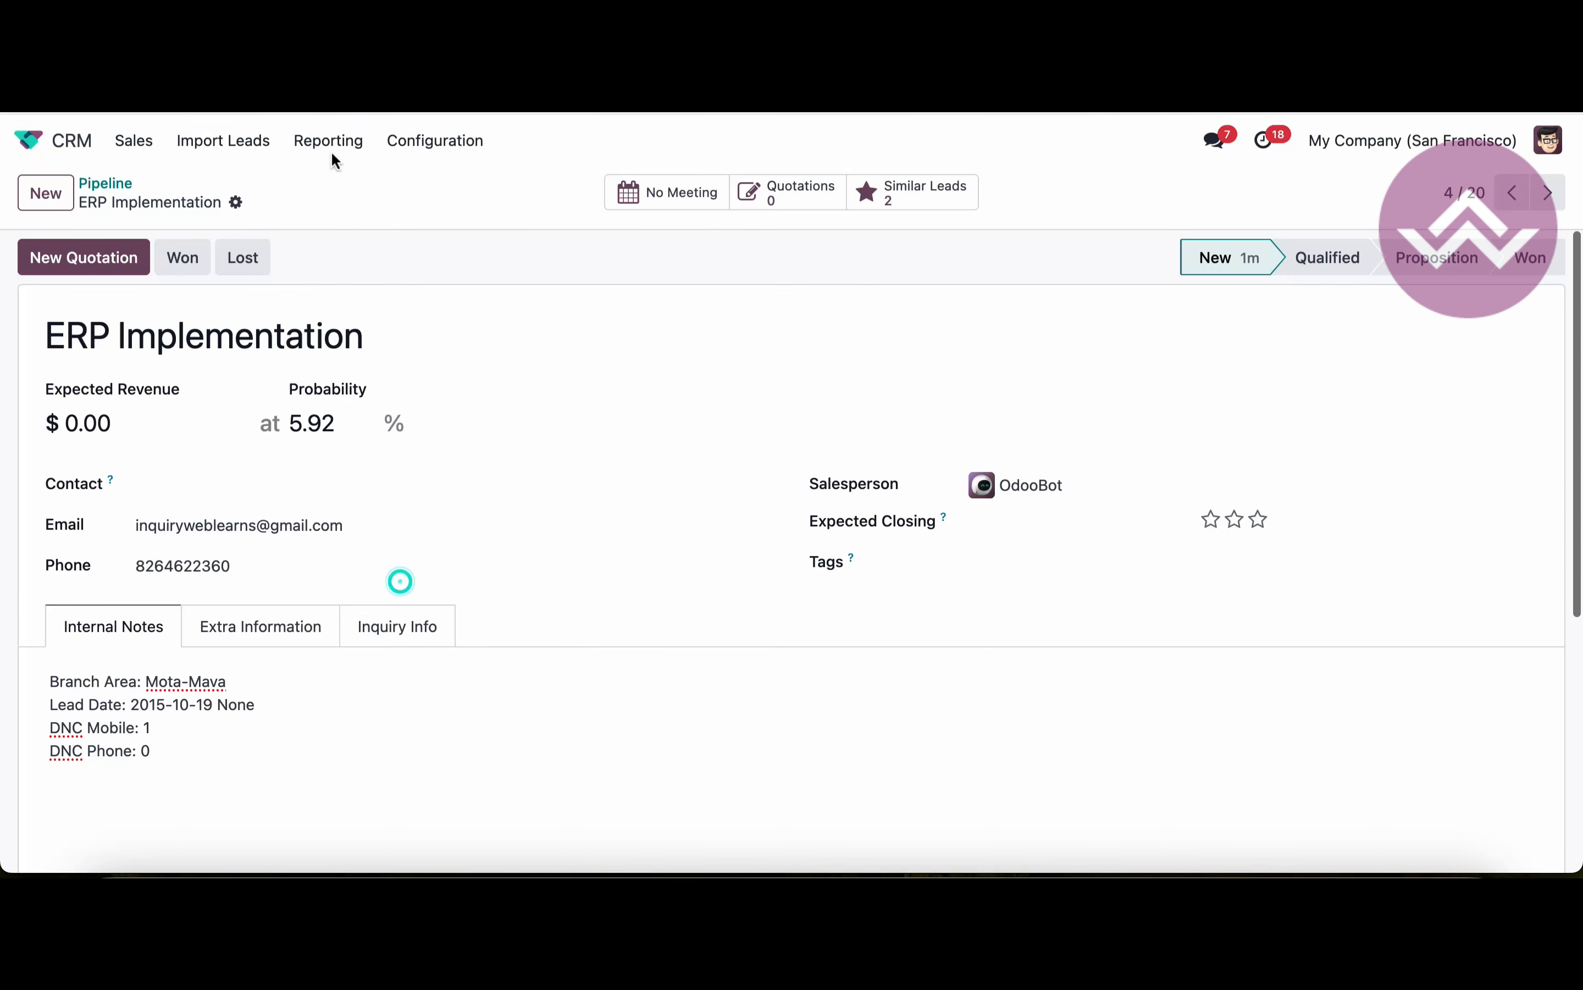
- Create a new third-party integration record named "Just Dial Second Account"
{"action": "left_click", "coordinate": [437, 140]}
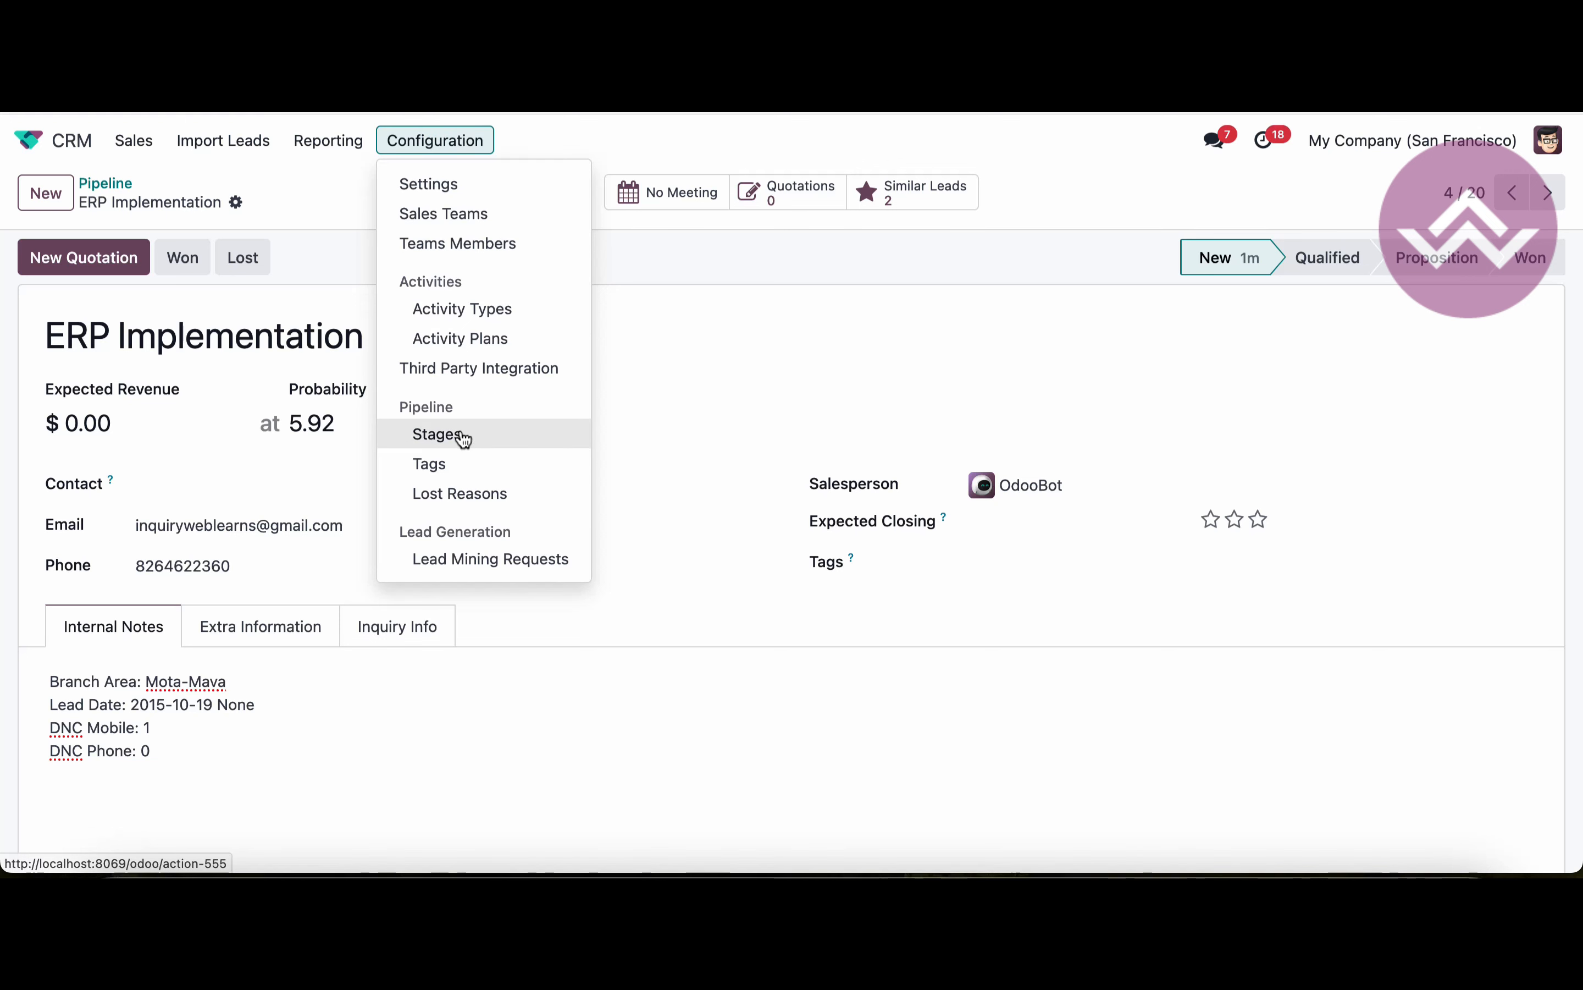
{"action": "left_click", "coordinate": [736, 256]}
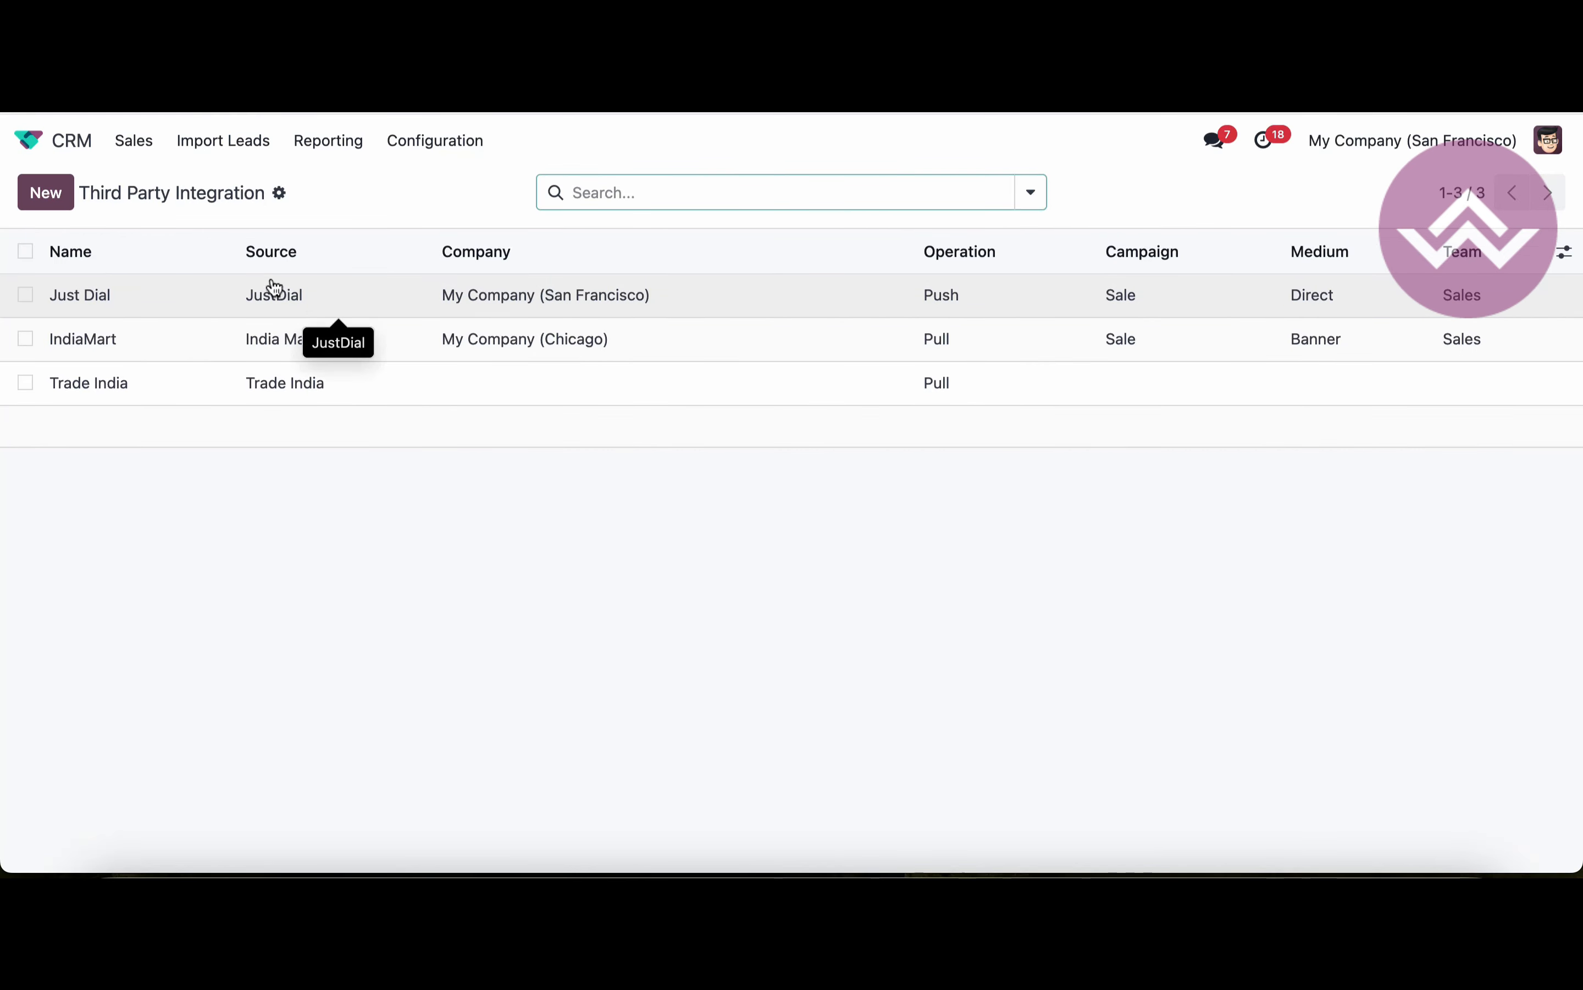
{"action": "left_click", "coordinate": [45, 193]}
{"action": "type", "text": "Just Dial Second"}
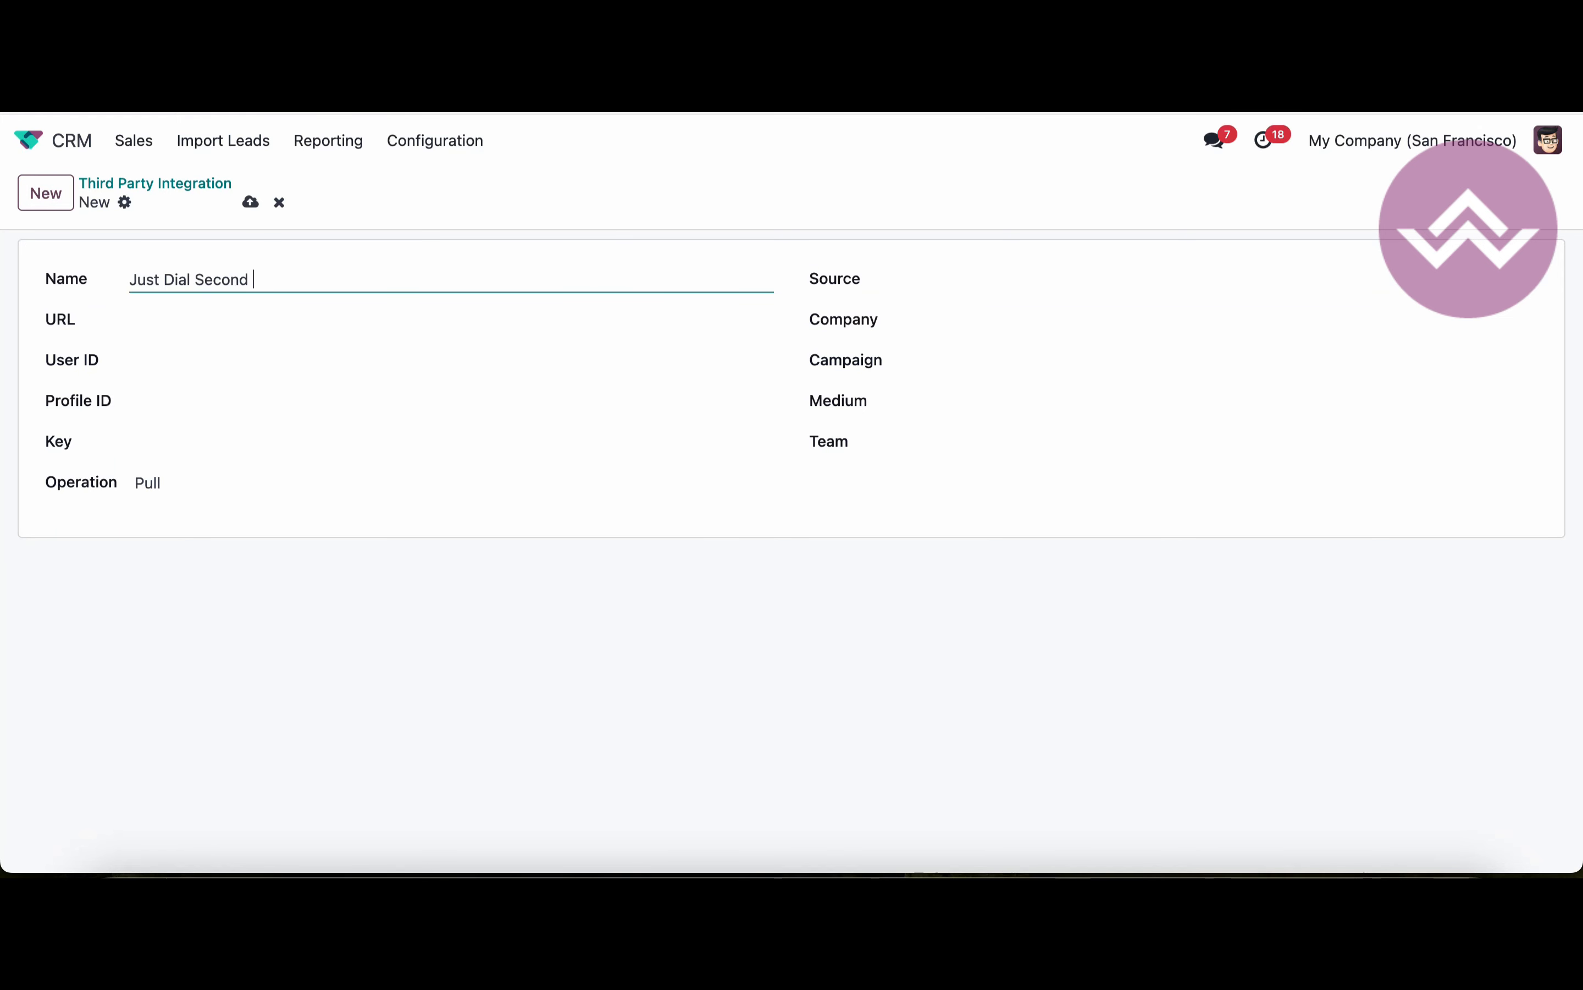
{"action": "type", "text": " Account"}
- Set the new integration's source to JustDial and its company to My Company (San Francisco)
{"action": "left_click", "coordinate": [919, 281]}
{"action": "type", "text": "jus"}
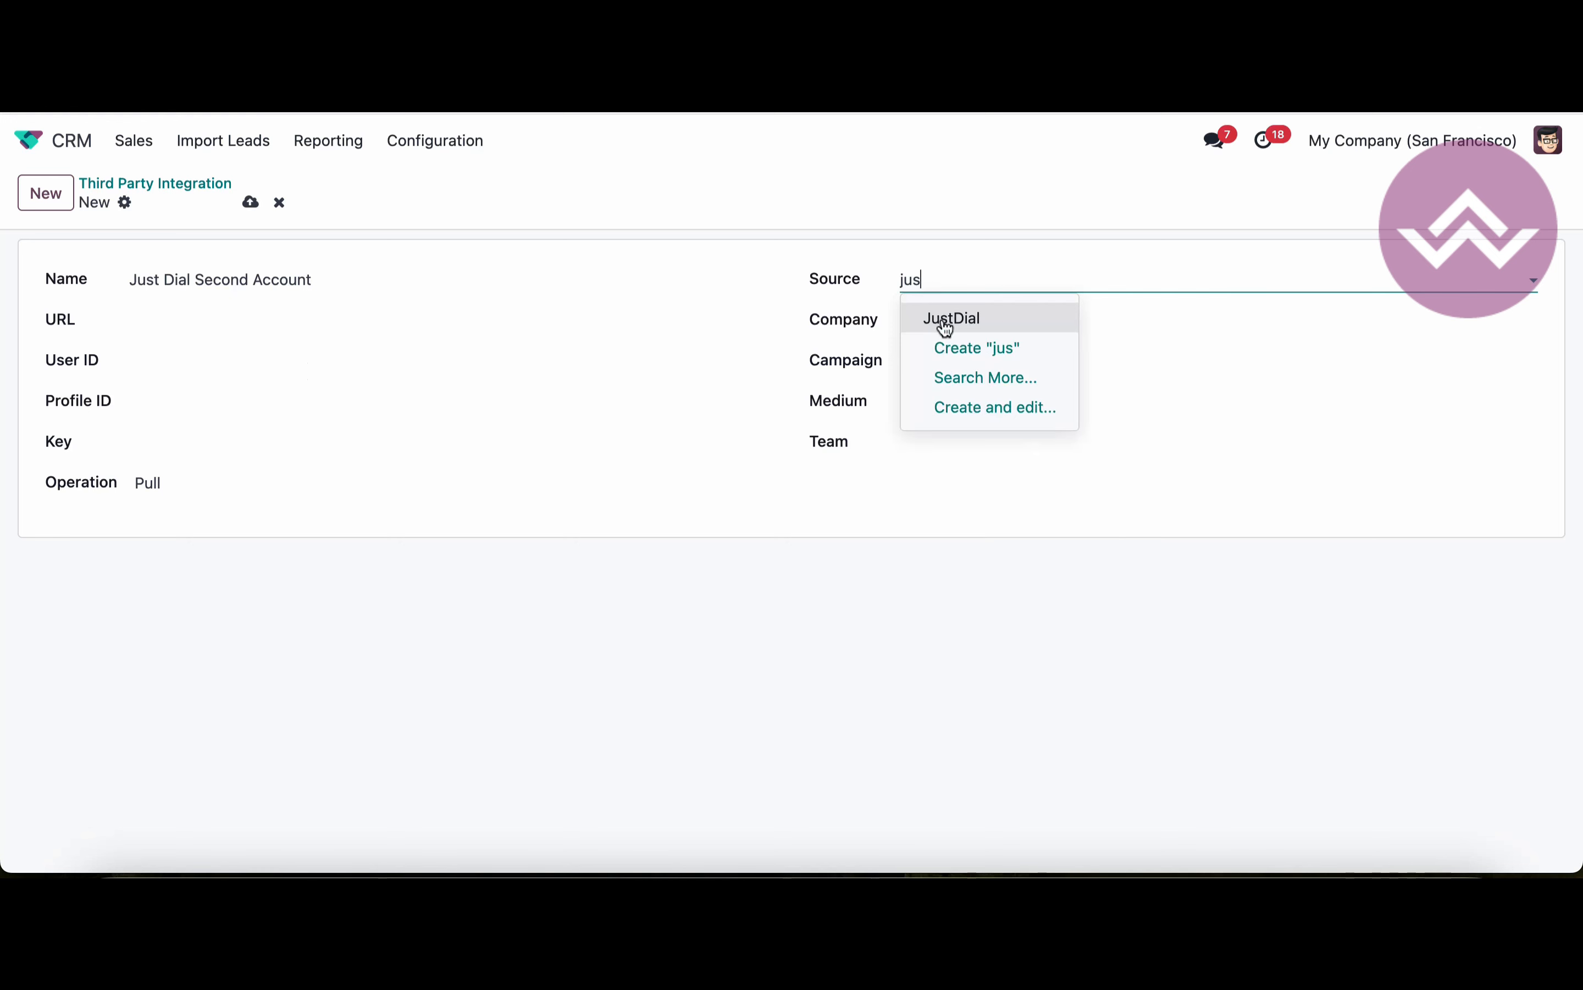
{"action": "left_click", "coordinate": [942, 320]}
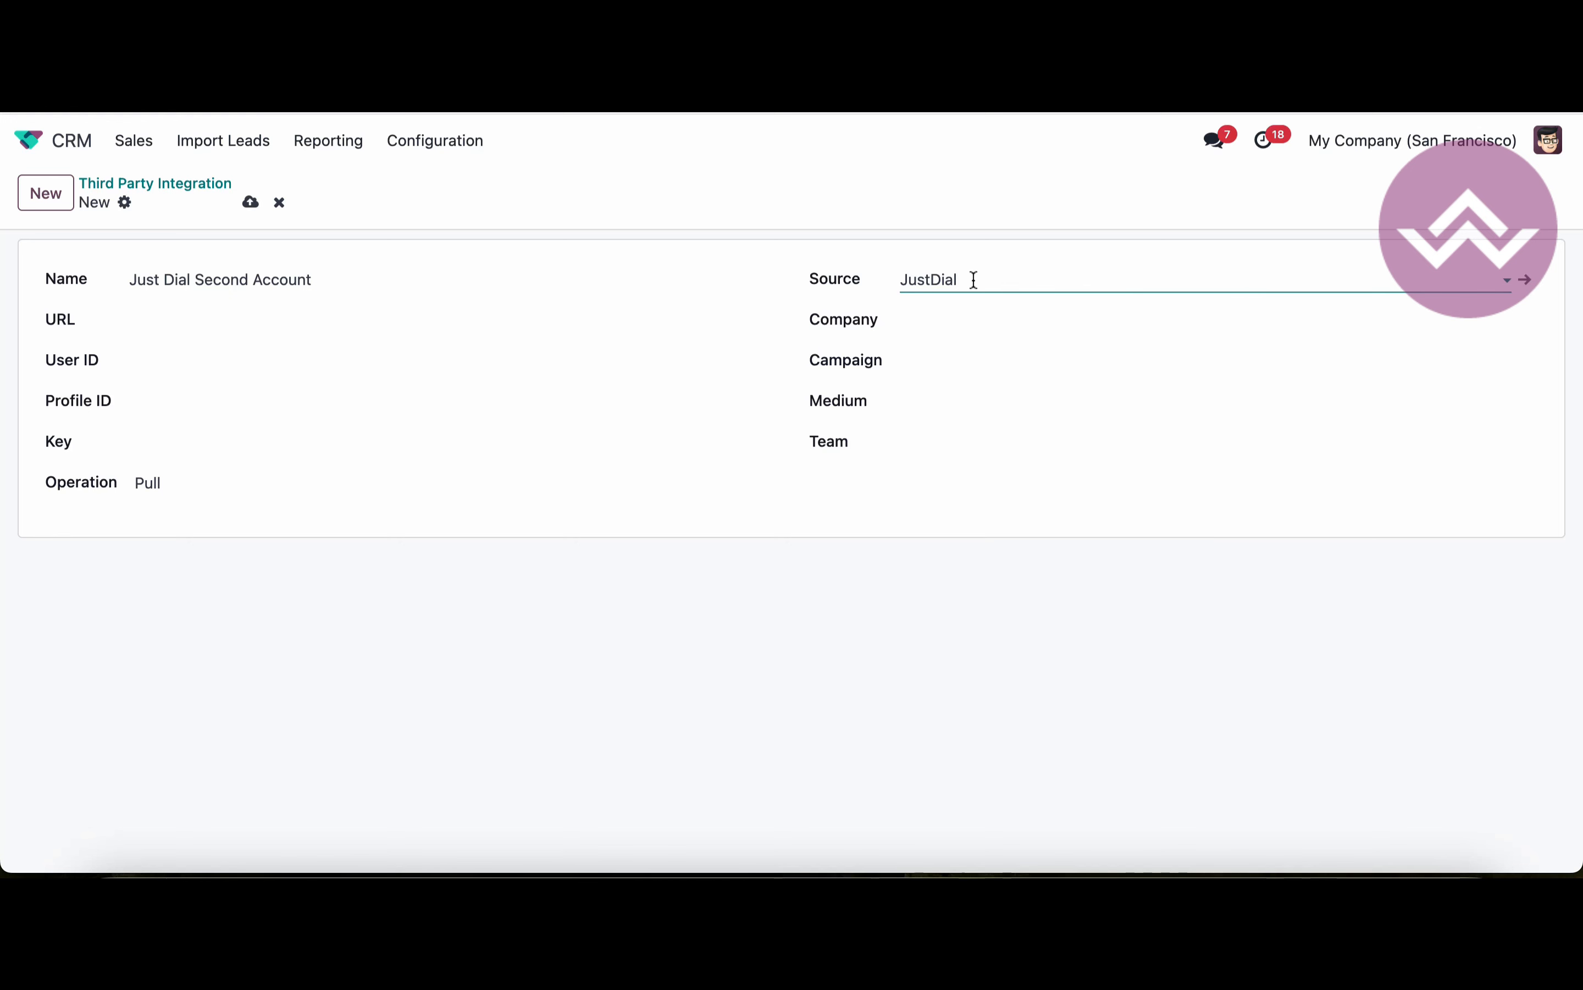
{"action": "left_click", "coordinate": [964, 324]}
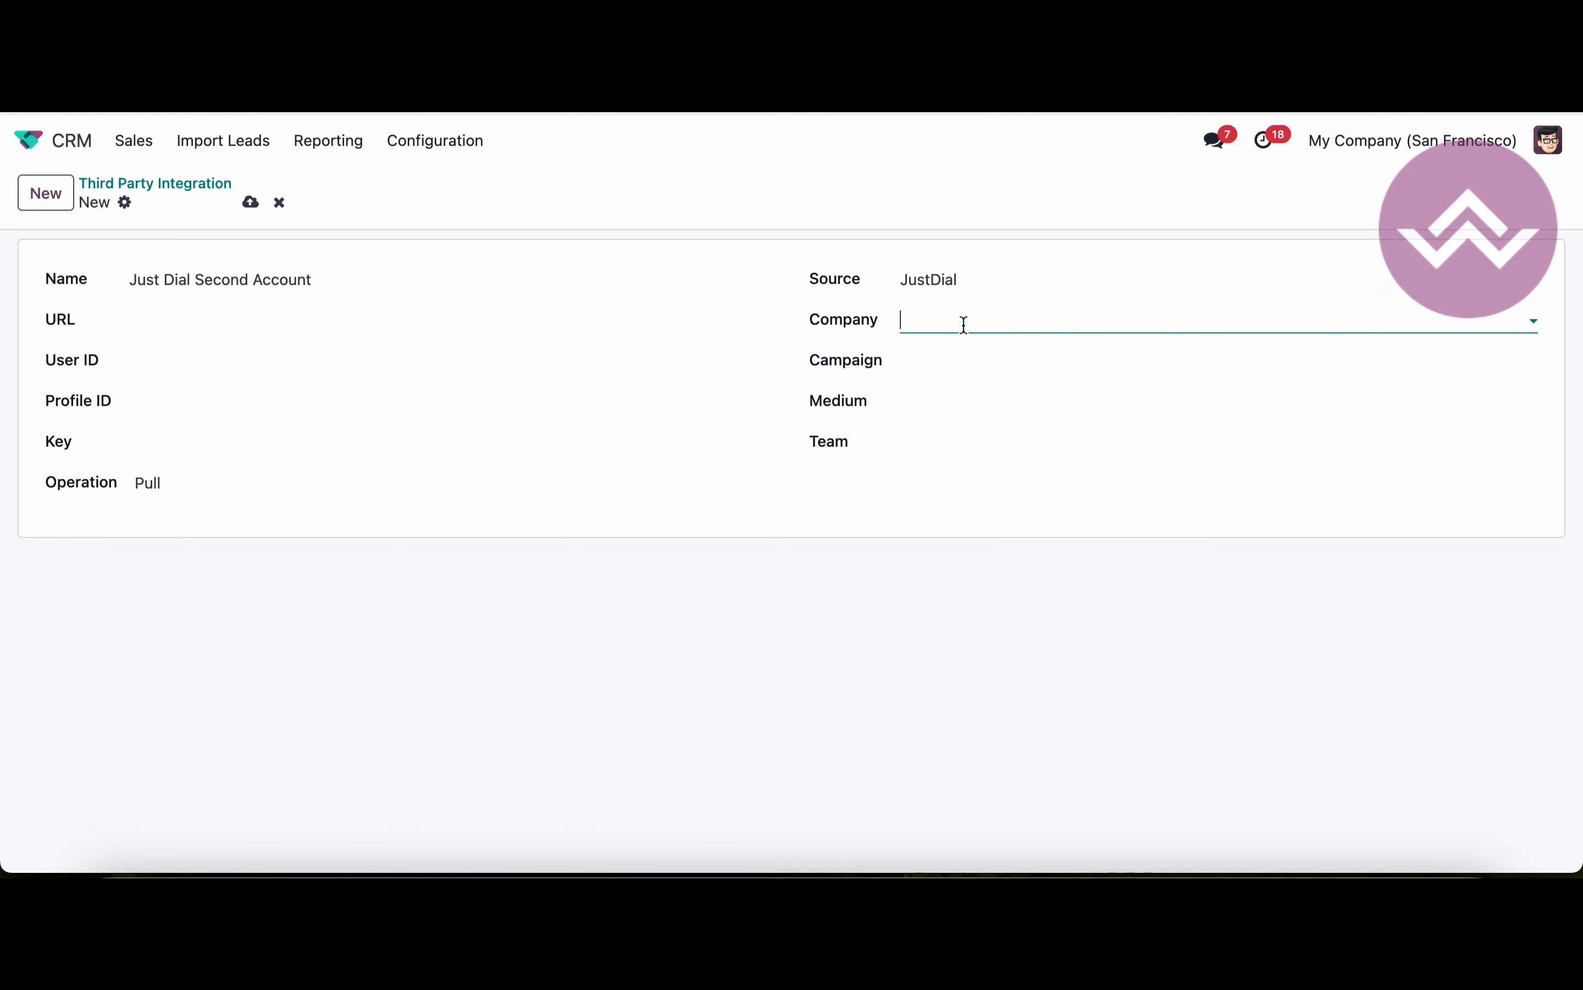
{"action": "left_click", "coordinate": [971, 391]}
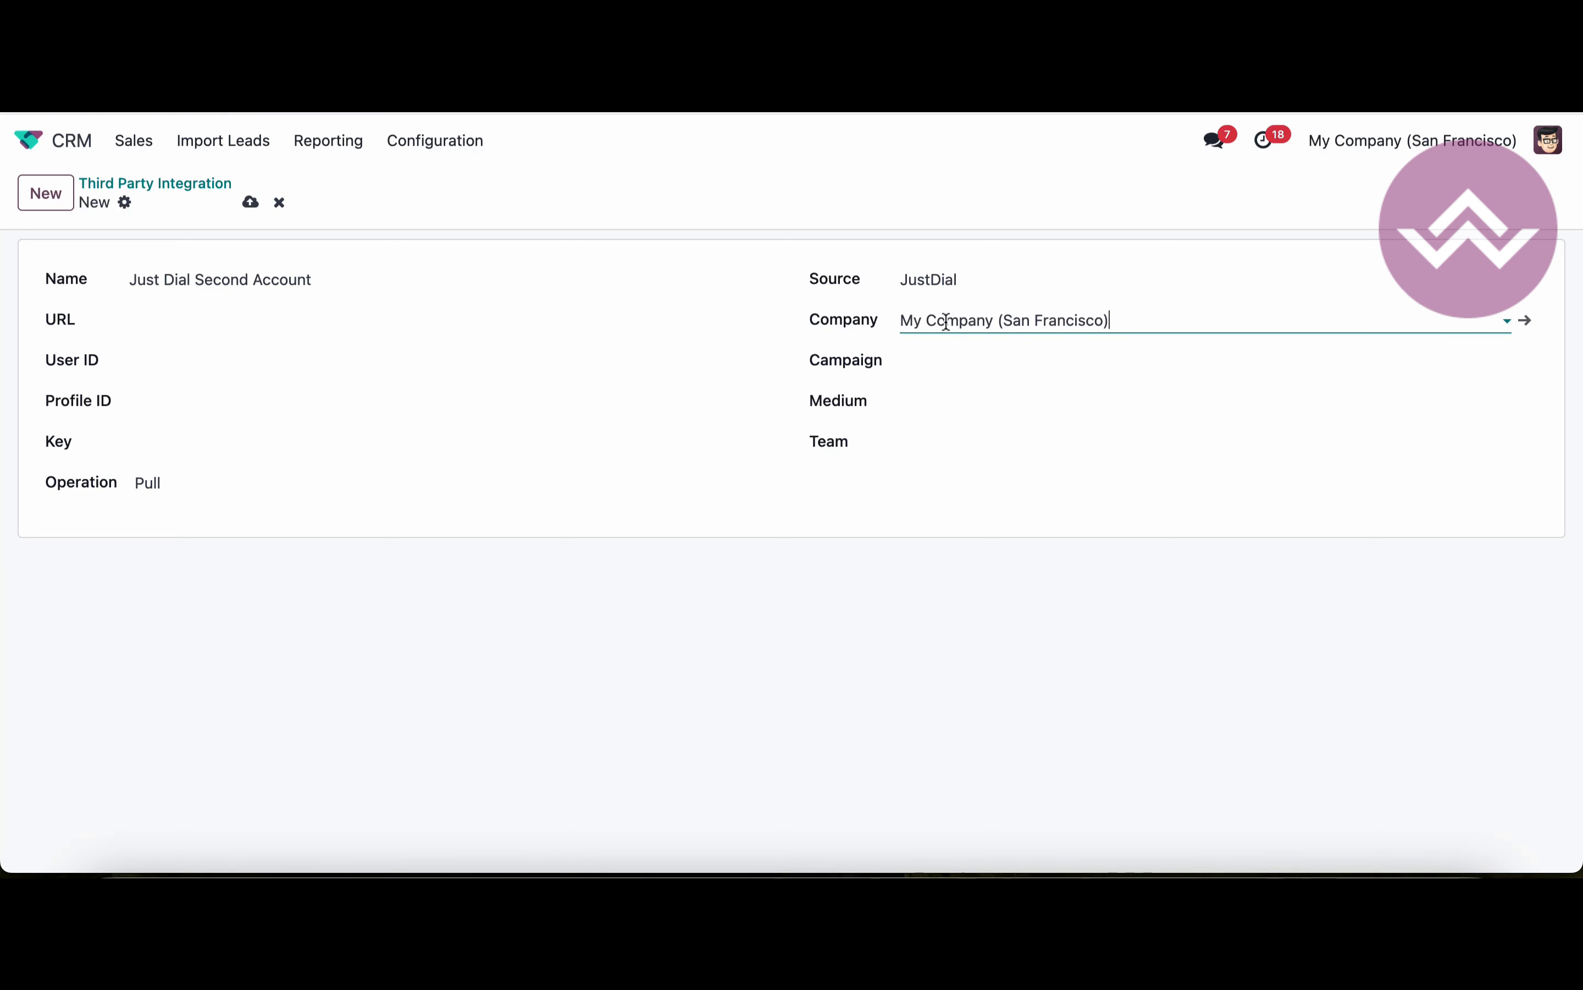
- Set the integration's campaign to Christmas Special, medium to Direct and team to Pre-Sales
{"action": "left_click", "coordinate": [961, 358]}
{"action": "left_click", "coordinate": [972, 427]}
{"action": "left_click", "coordinate": [964, 396]}
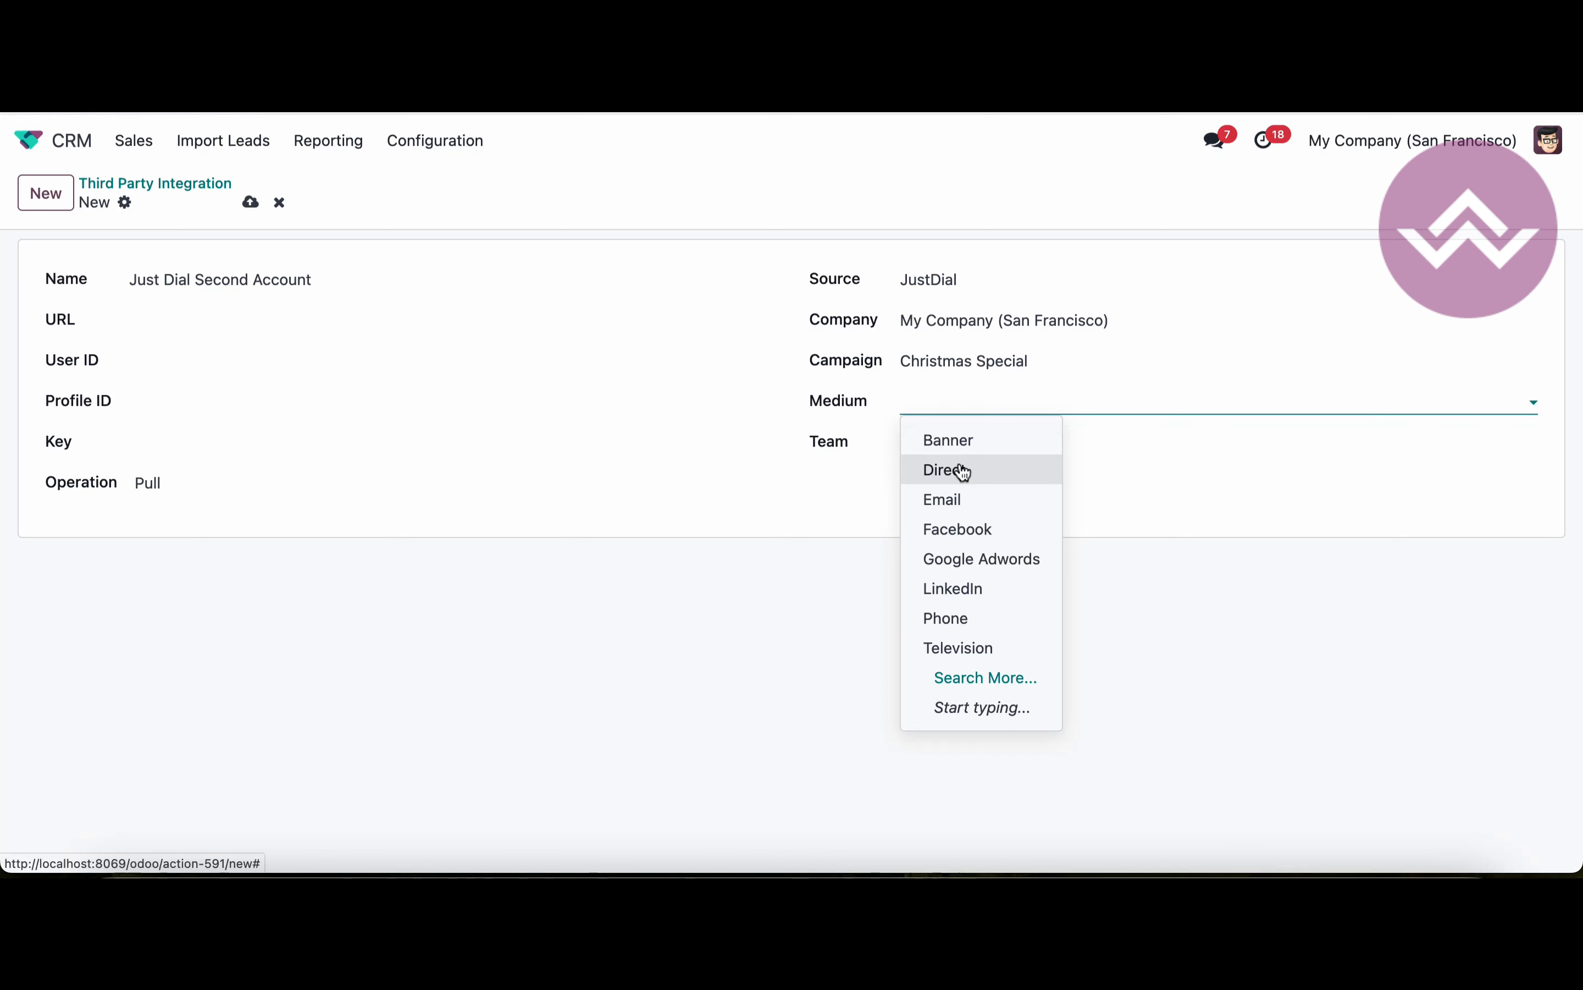
{"action": "left_click", "coordinate": [956, 464]}
{"action": "left_click", "coordinate": [956, 439]}
{"action": "left_click", "coordinate": [961, 505]}
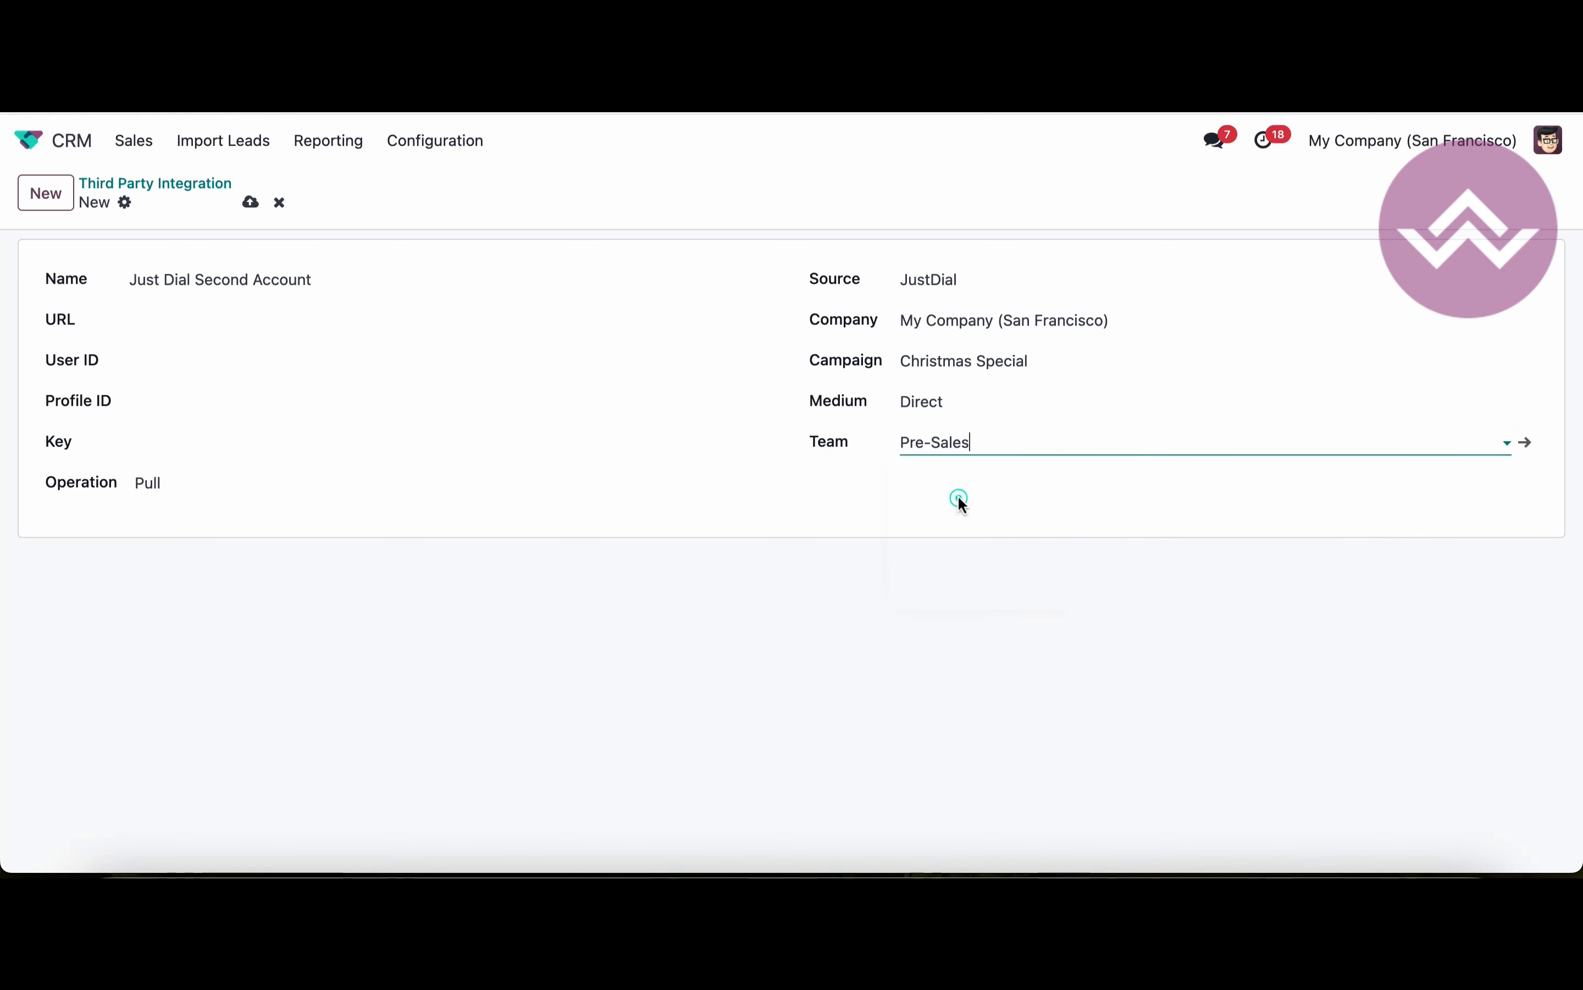
- Set the integration's operation to Push and enable Link Generated
{"action": "left_click", "coordinate": [105, 437]}
{"action": "left_click", "coordinate": [184, 488]}
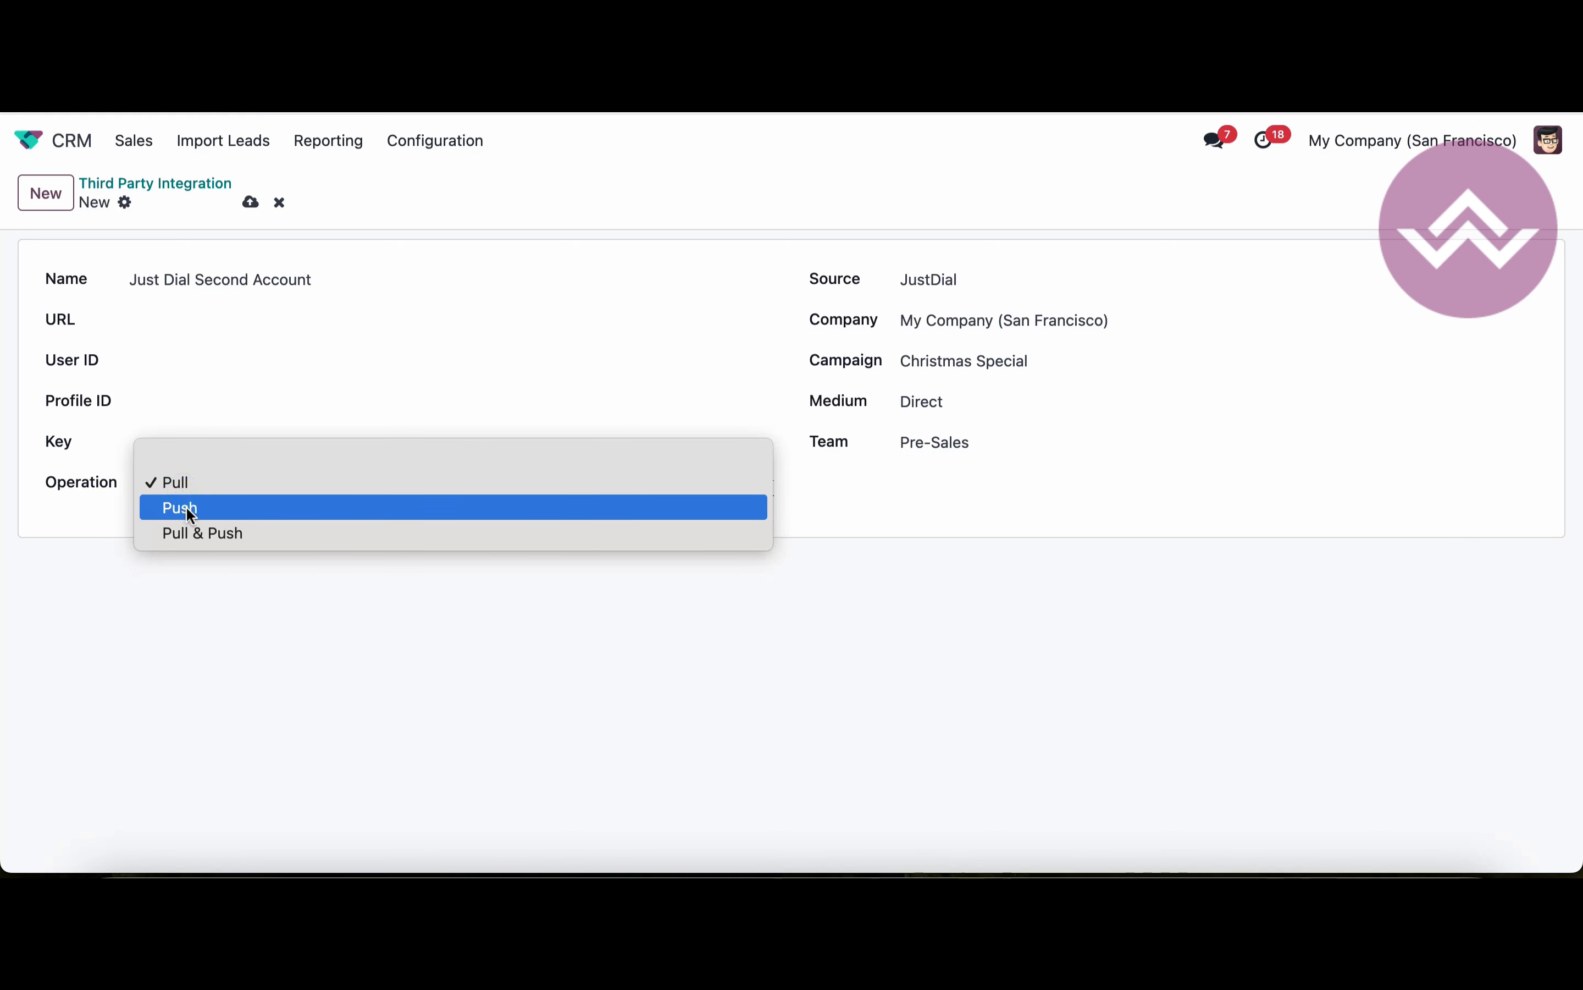
{"action": "left_click", "coordinate": [186, 508]}
{"action": "left_click", "coordinate": [181, 522]}
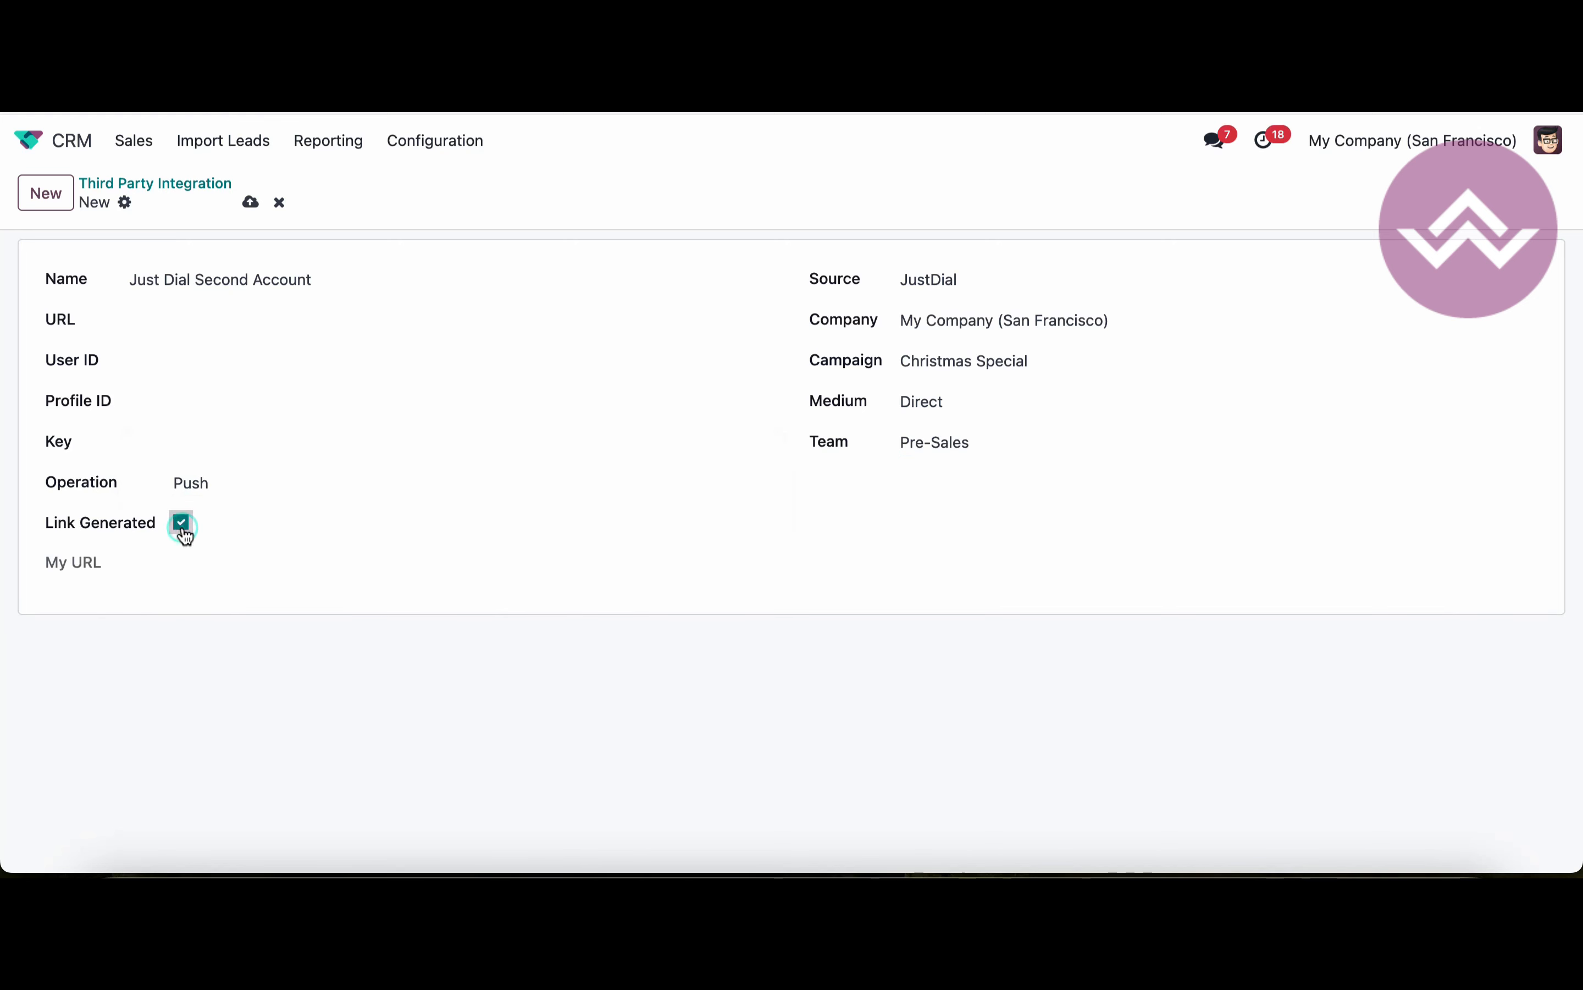
- Save the Just Dial Second Account integration and check its generated My URL link
{"action": "left_click", "coordinate": [251, 202]}
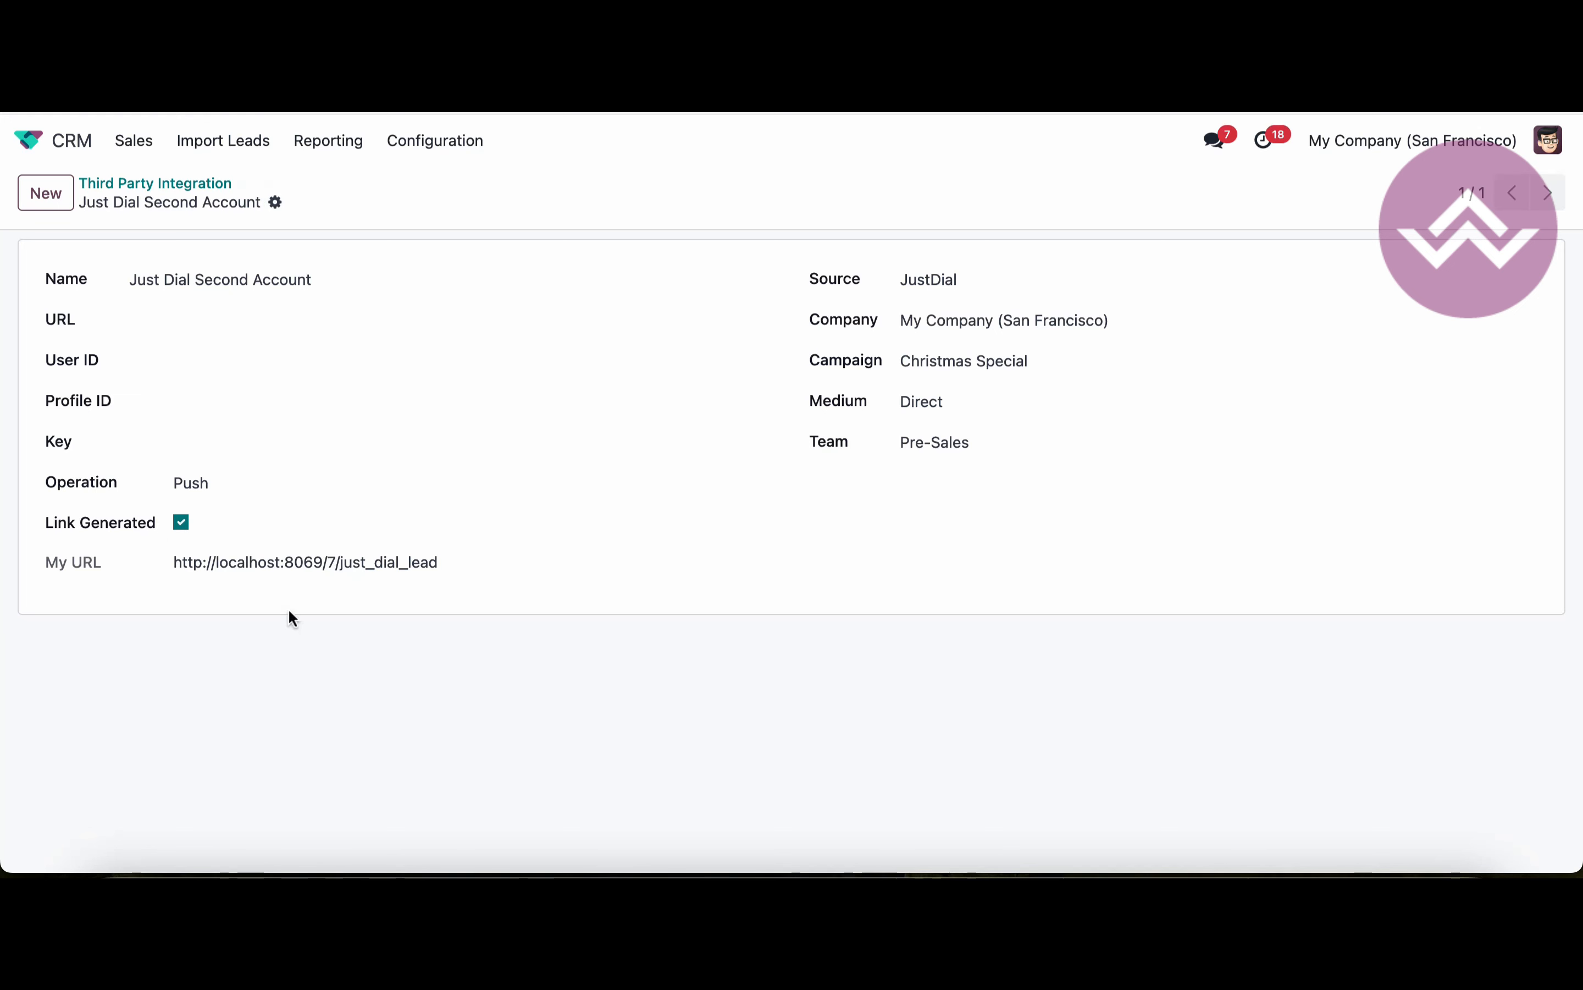
{"action": "left_click_drag", "start_coordinate": [175, 561], "coordinate": [457, 567]}
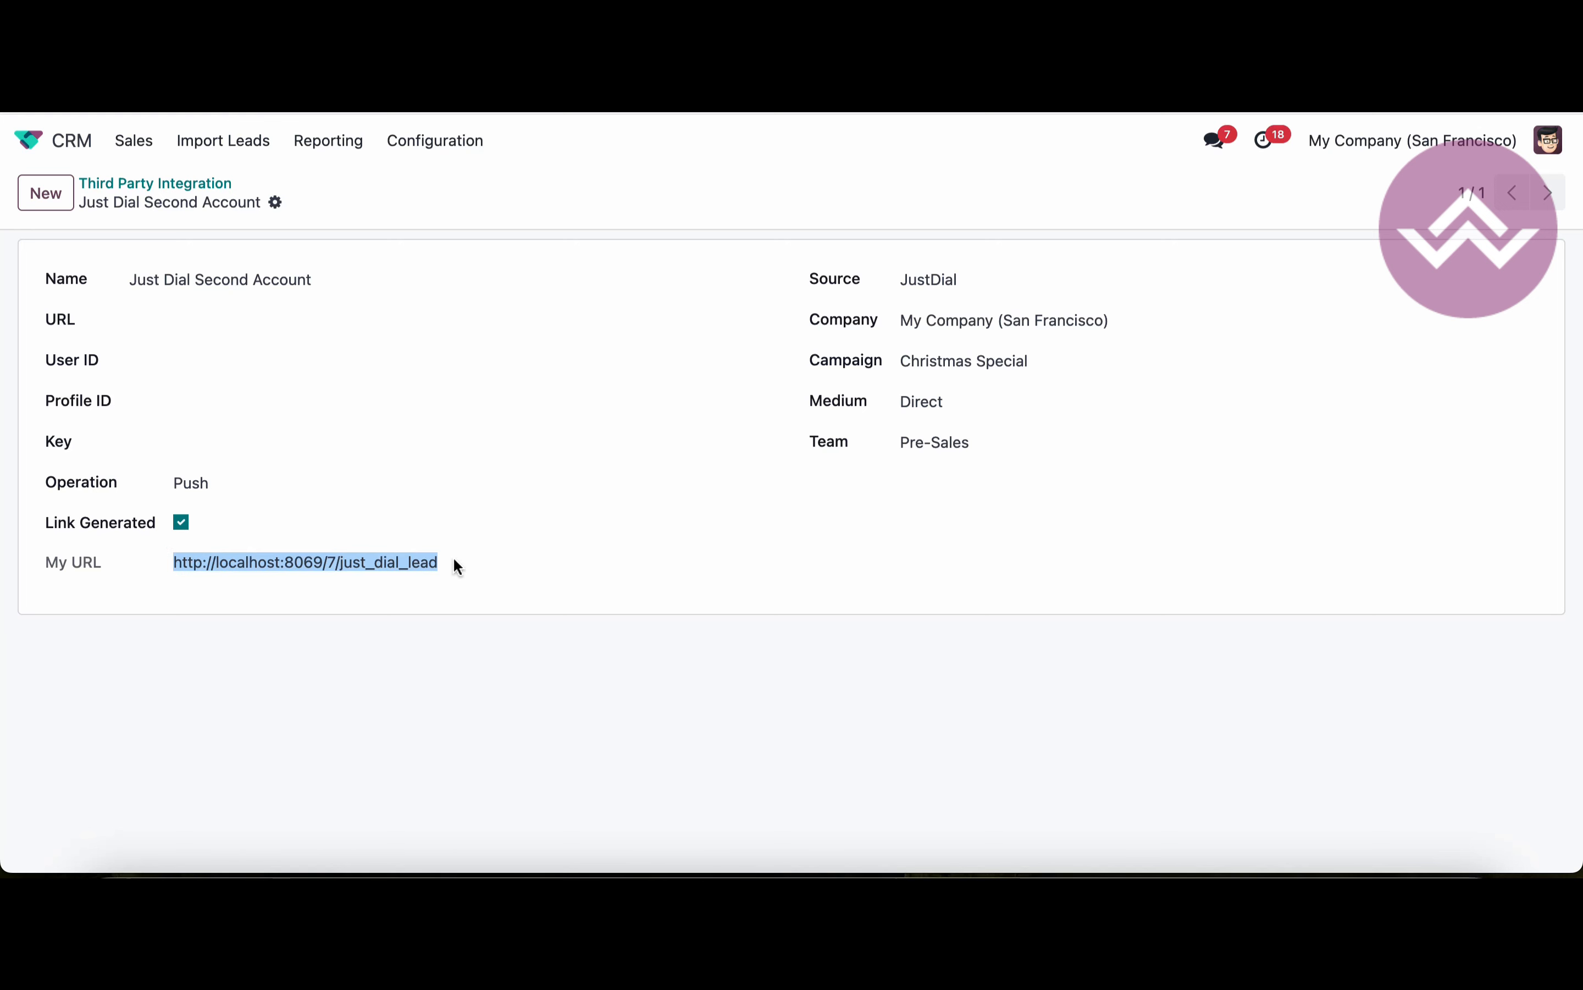
{"action": "left_click", "coordinate": [455, 565]}
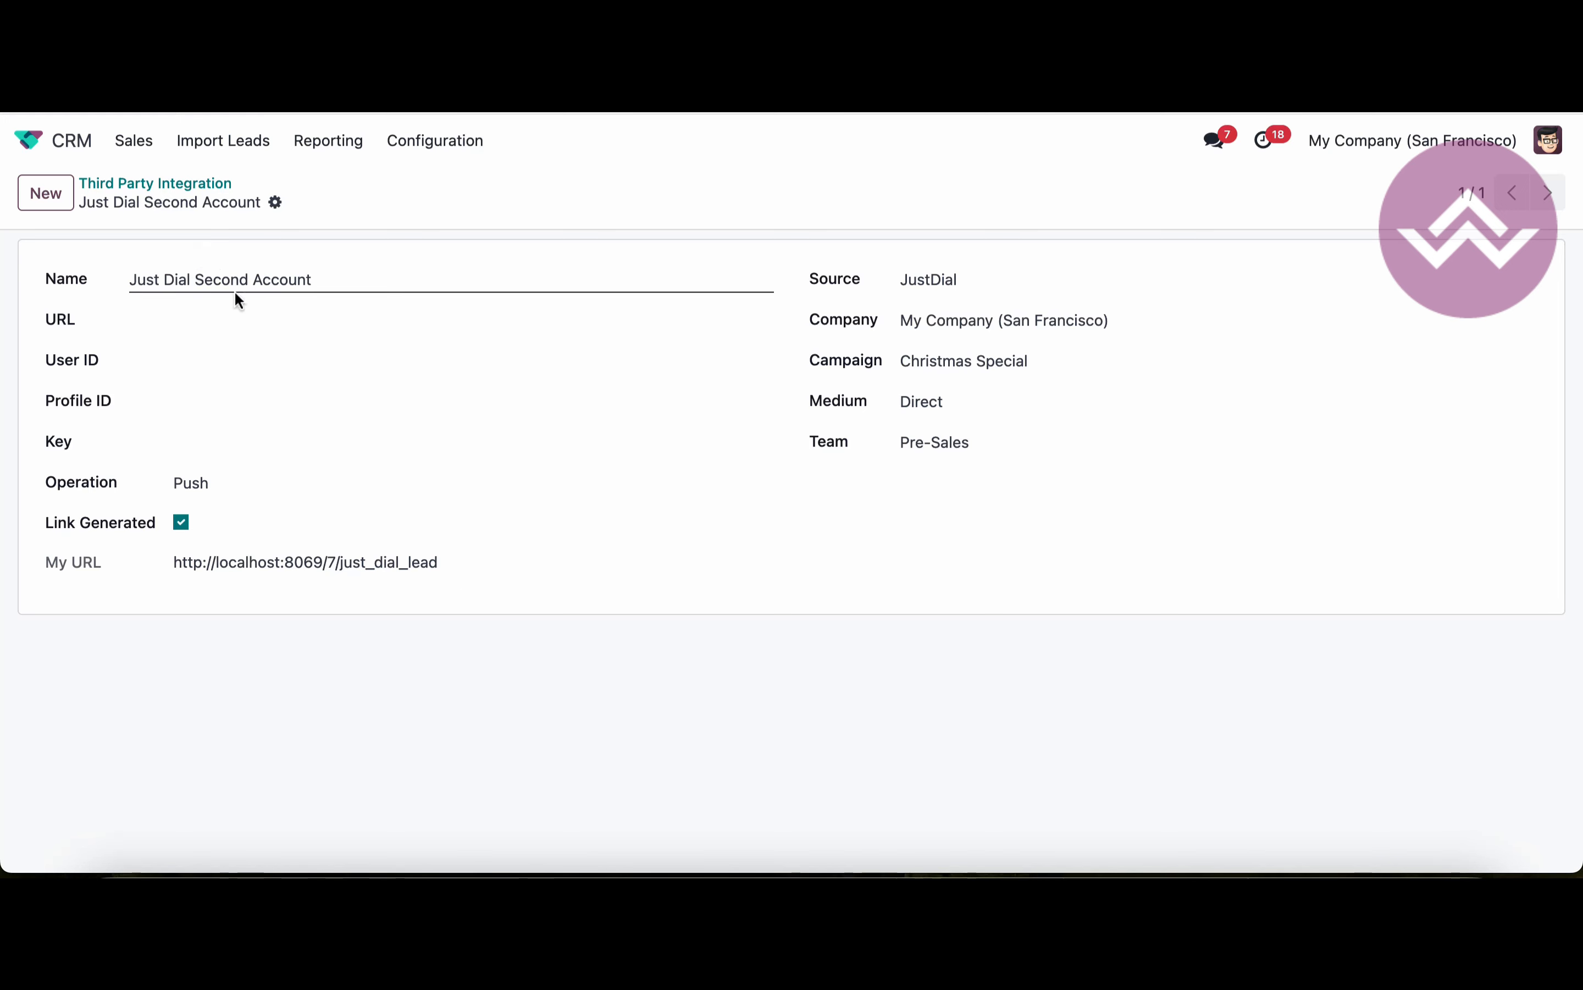
- Open the sales pipeline without the My Pipeline filter and group its opportunities by Source
{"action": "left_click", "coordinate": [134, 142]}
{"action": "left_click", "coordinate": [148, 182]}
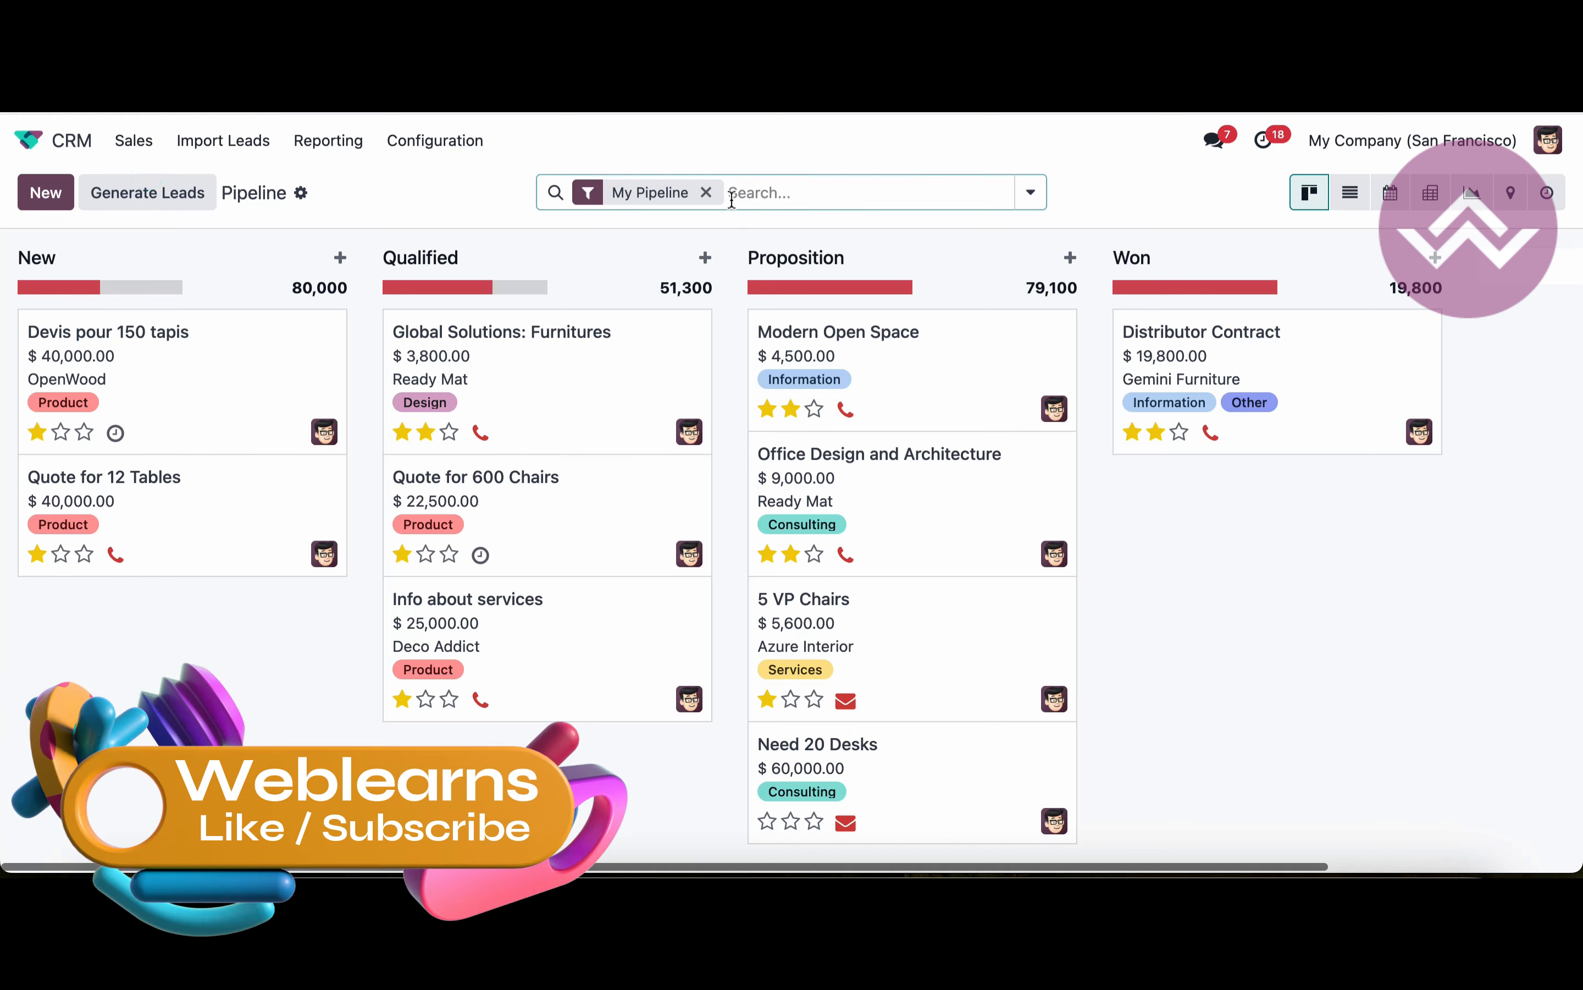
{"action": "left_click", "coordinate": [705, 193]}
{"action": "left_click", "coordinate": [1030, 192]}
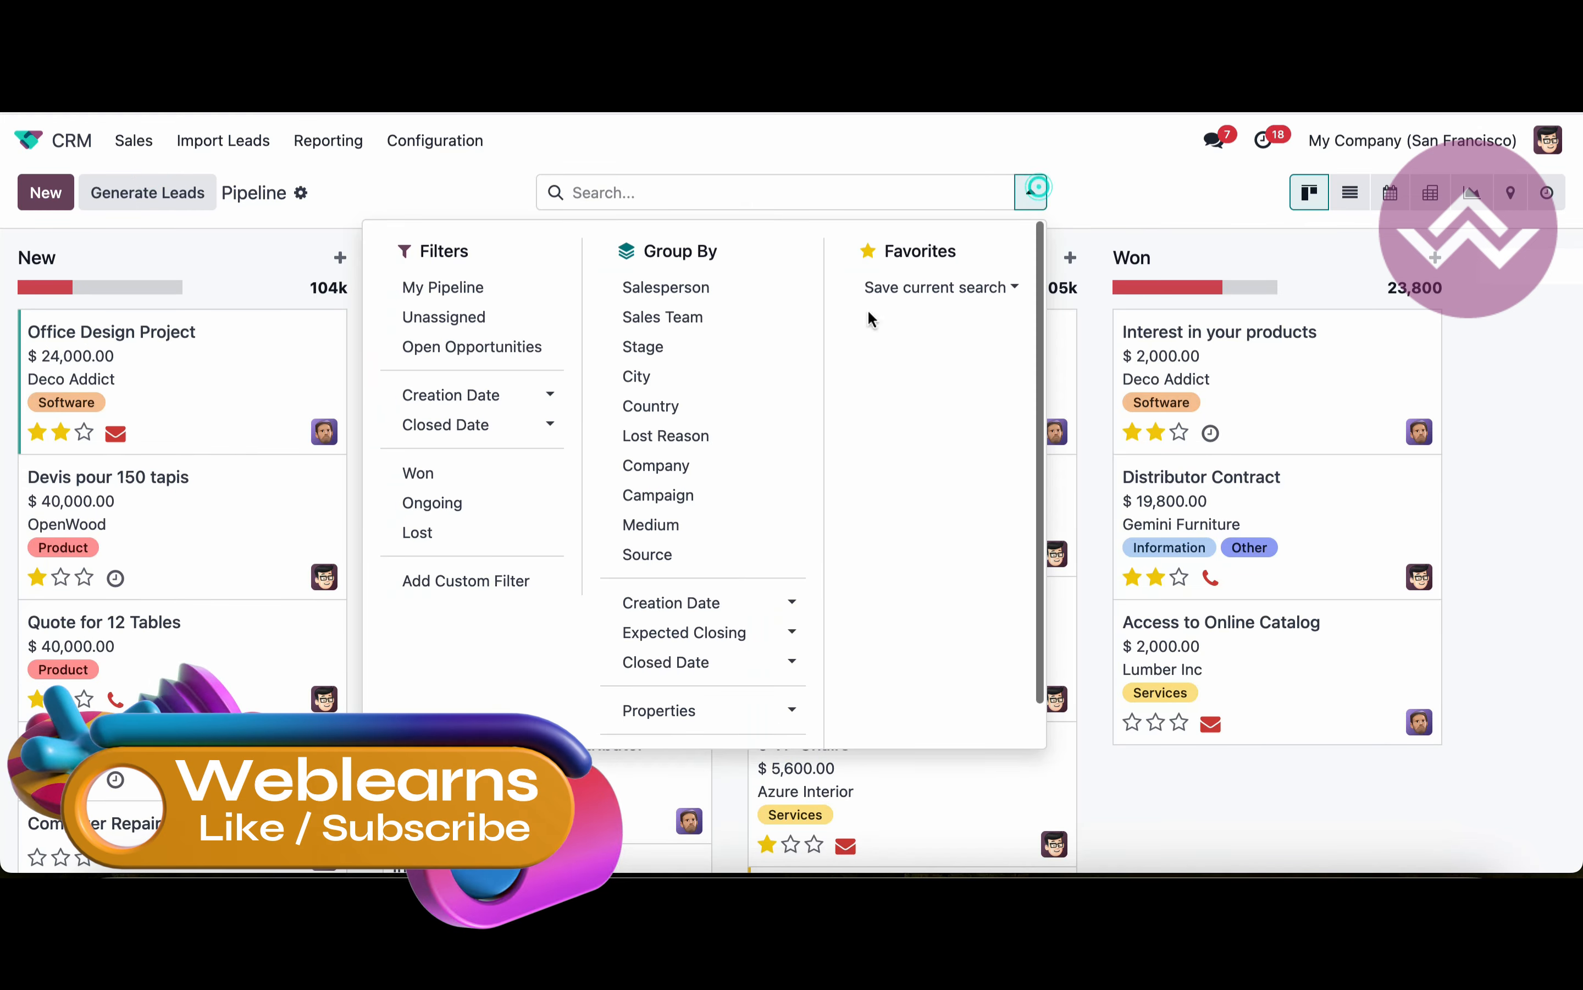
{"action": "left_click", "coordinate": [666, 554]}
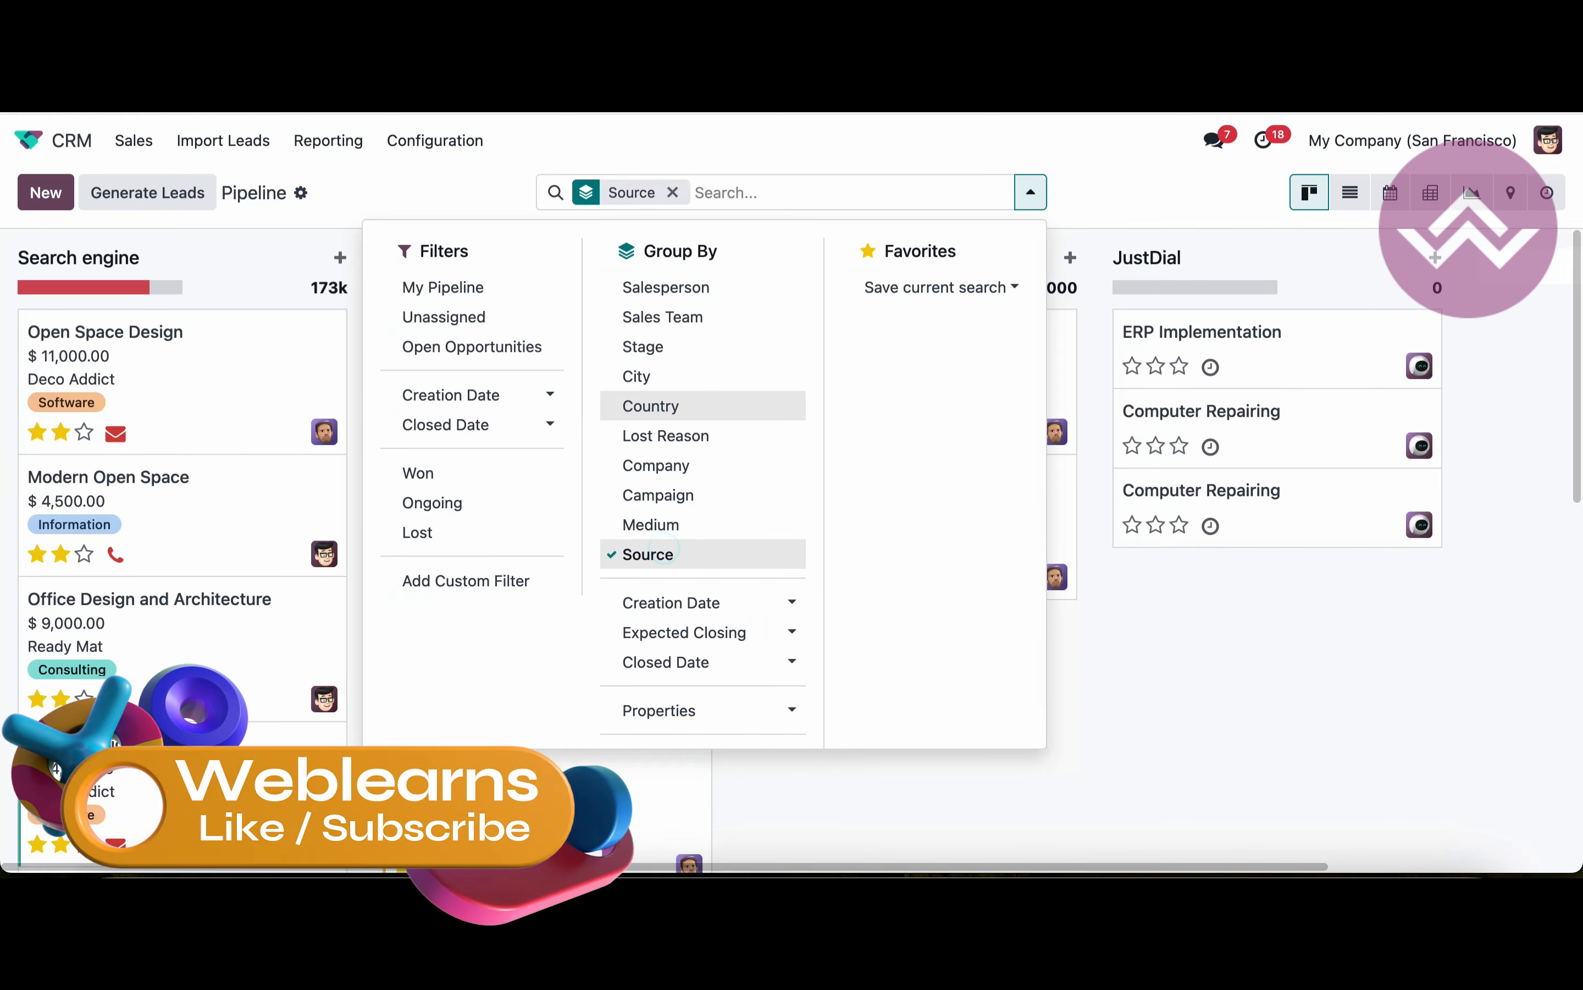
{"action": "left_click", "coordinate": [1138, 155]}
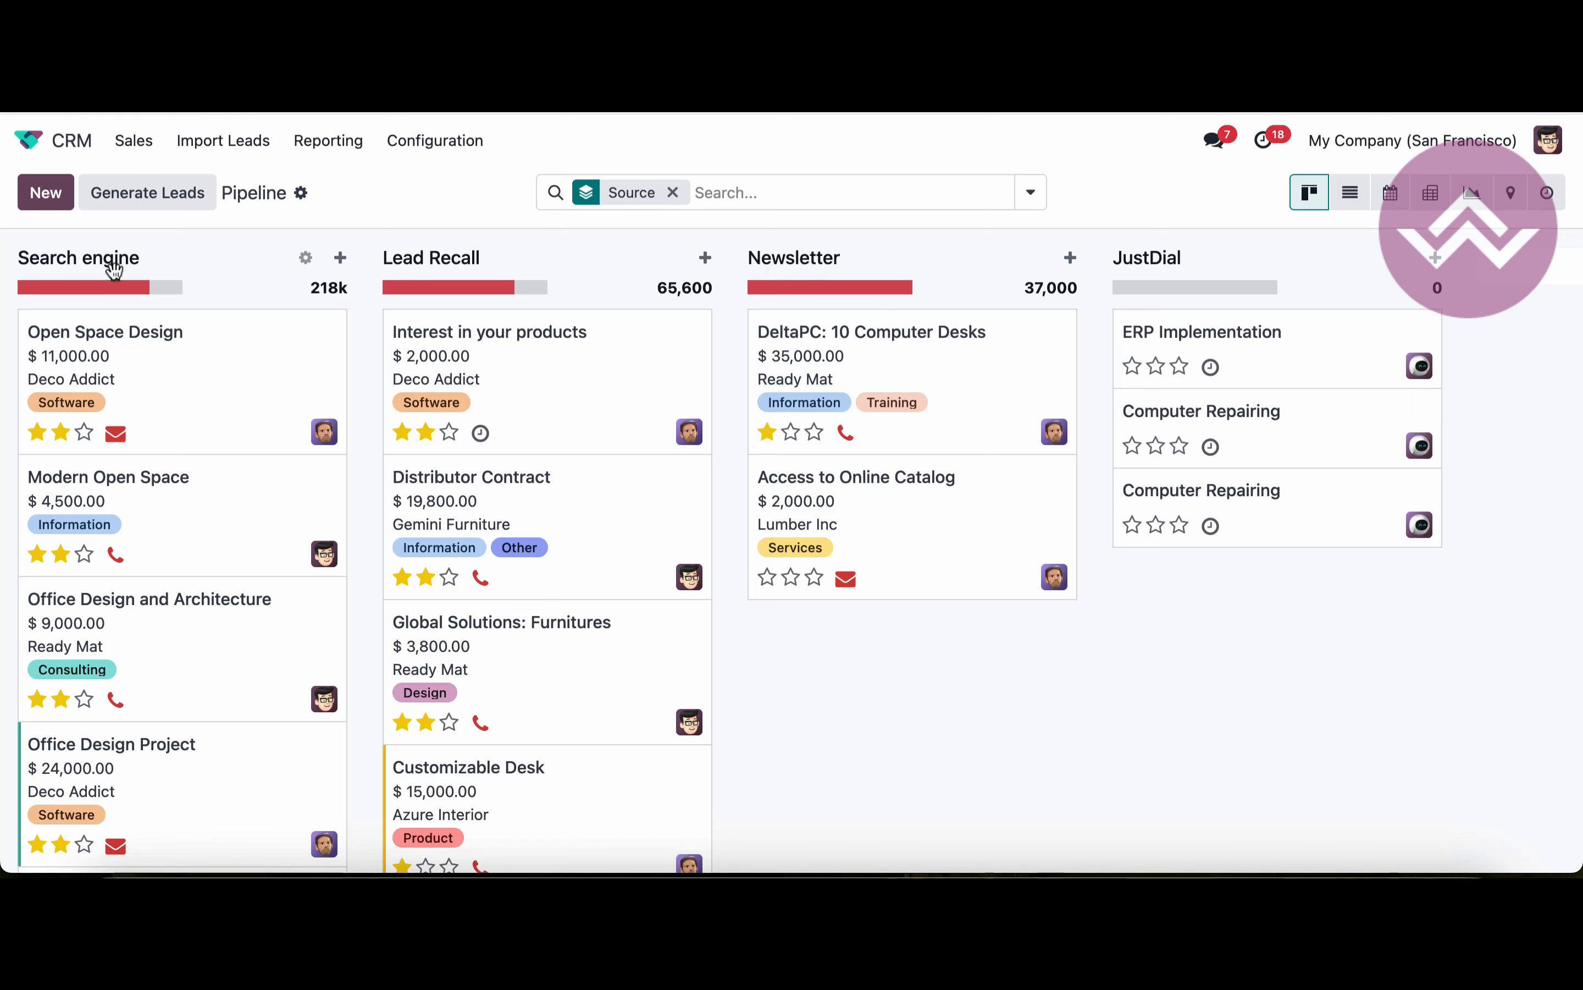
- Replace the pipeline's Source grouping with a custom grouping by CRM Integration ID
{"action": "left_click", "coordinate": [673, 192]}
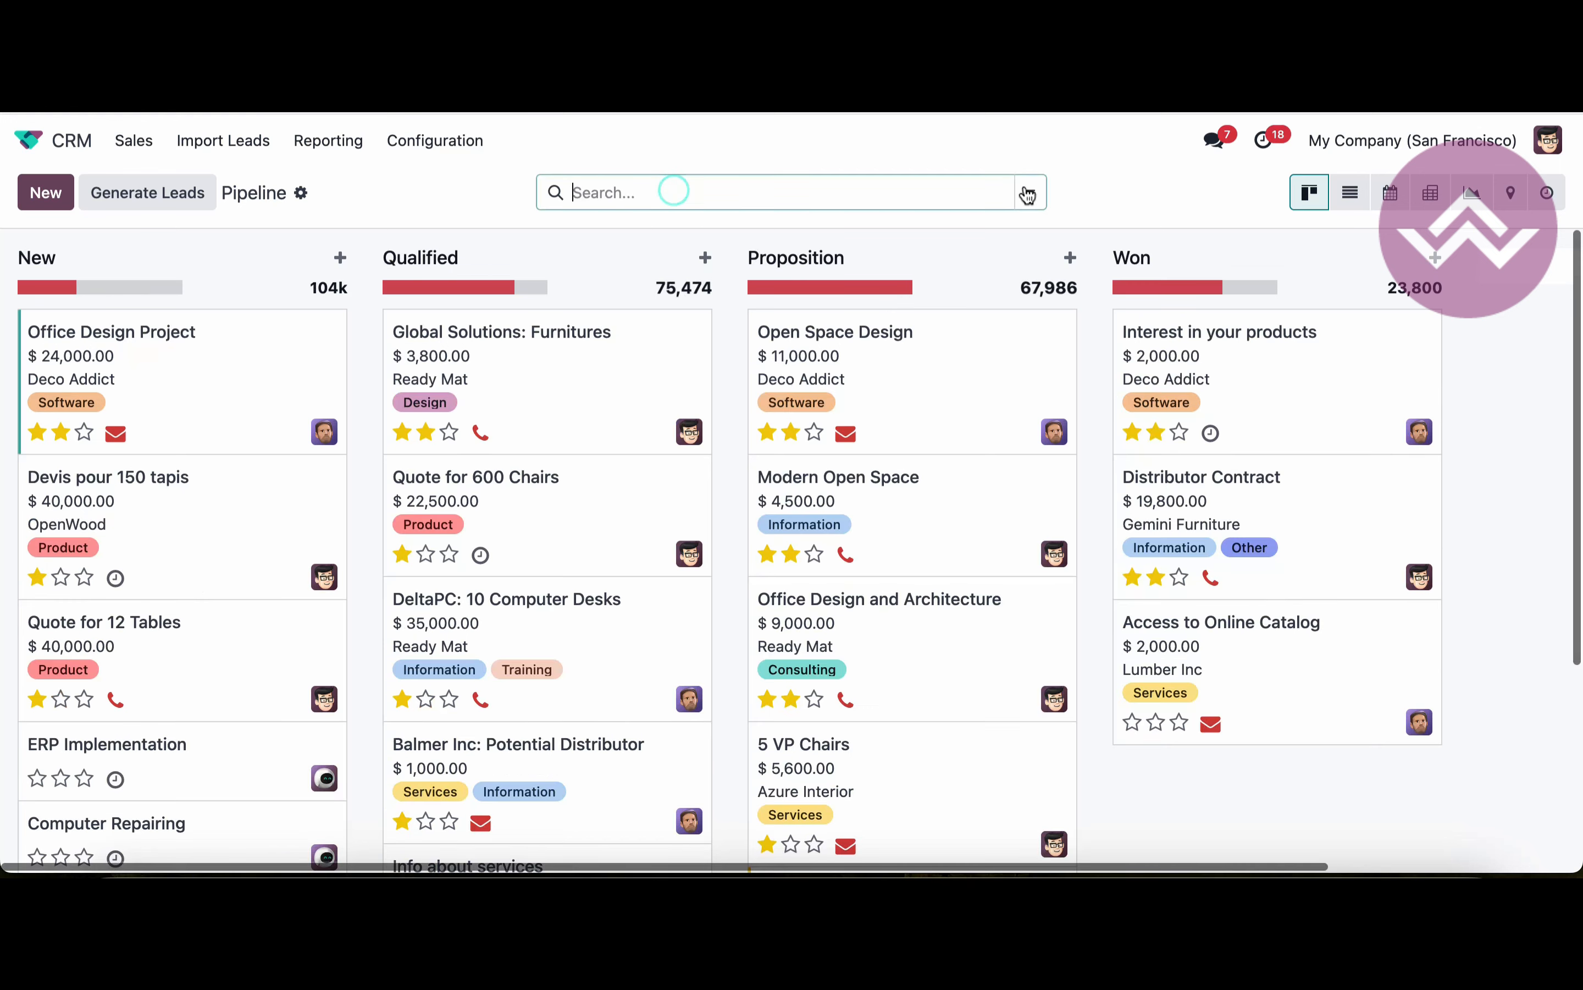
{"action": "left_click", "coordinate": [1032, 194]}
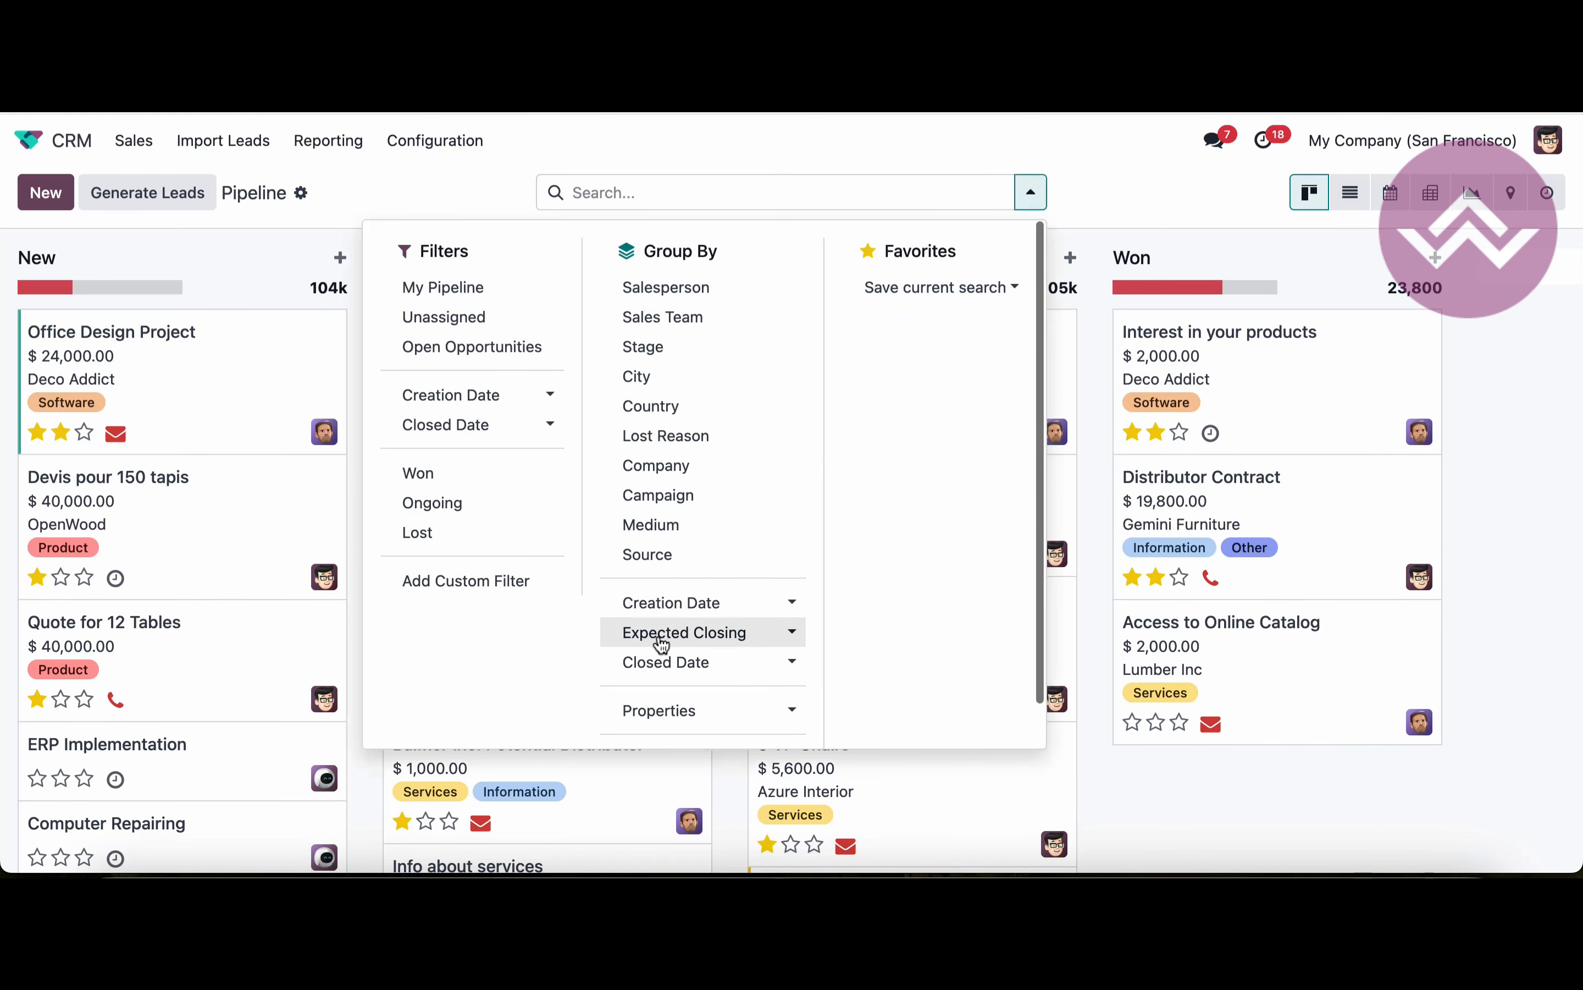
{"action": "left_click", "coordinate": [661, 716]}
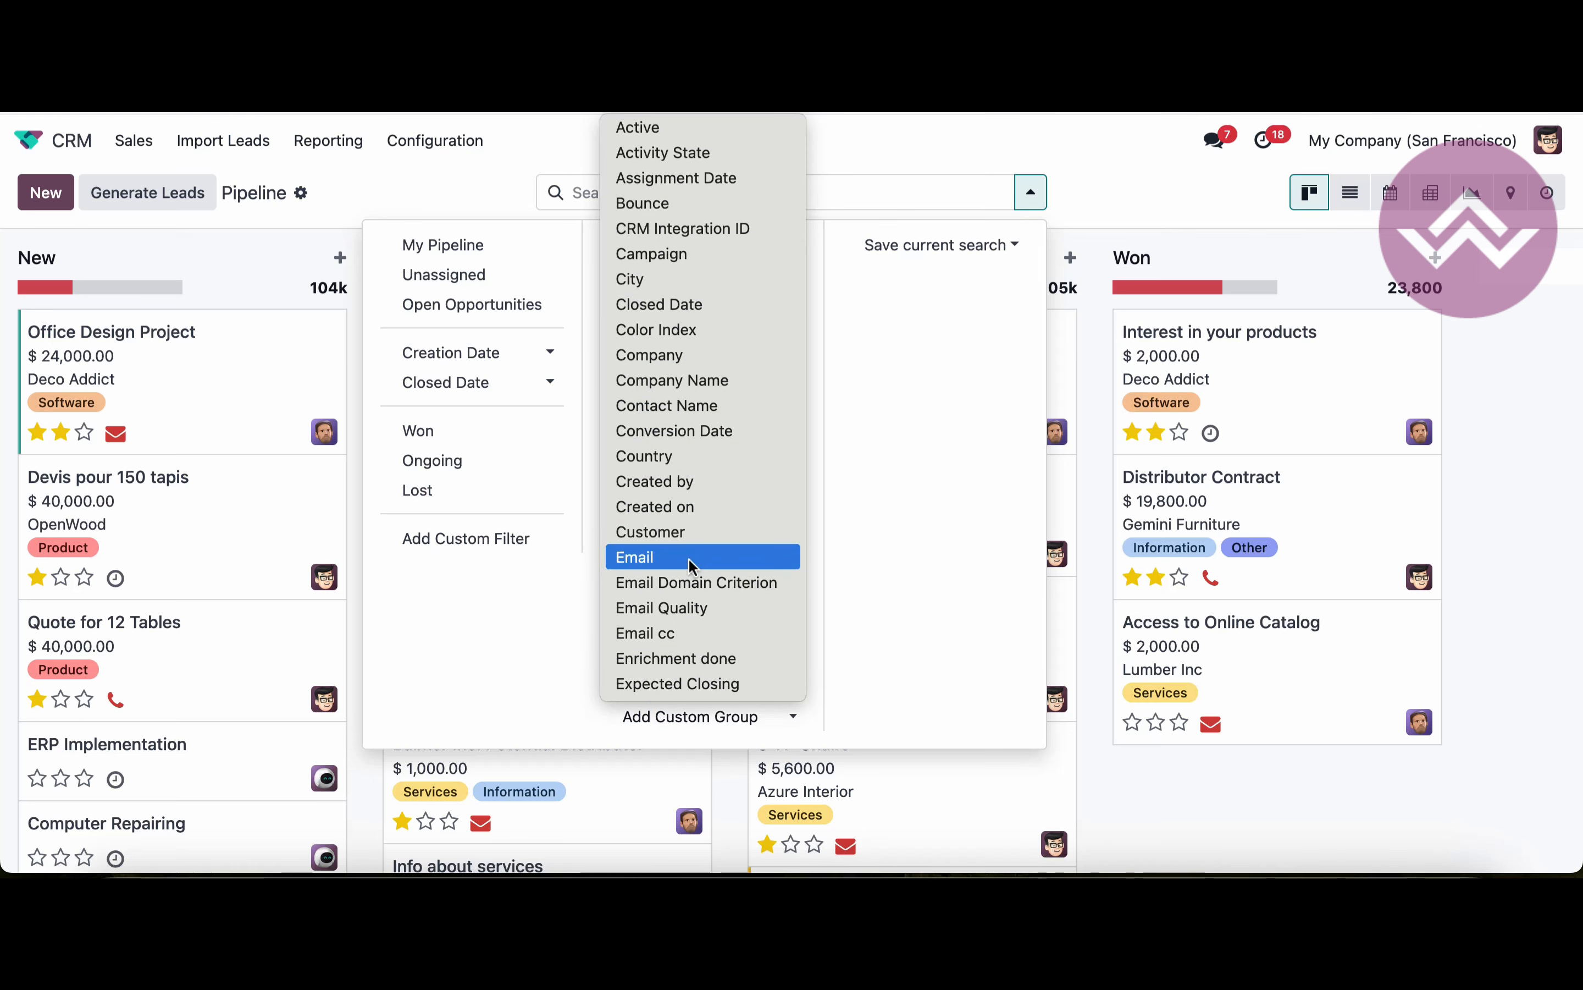
{"action": "left_click", "coordinate": [728, 228]}
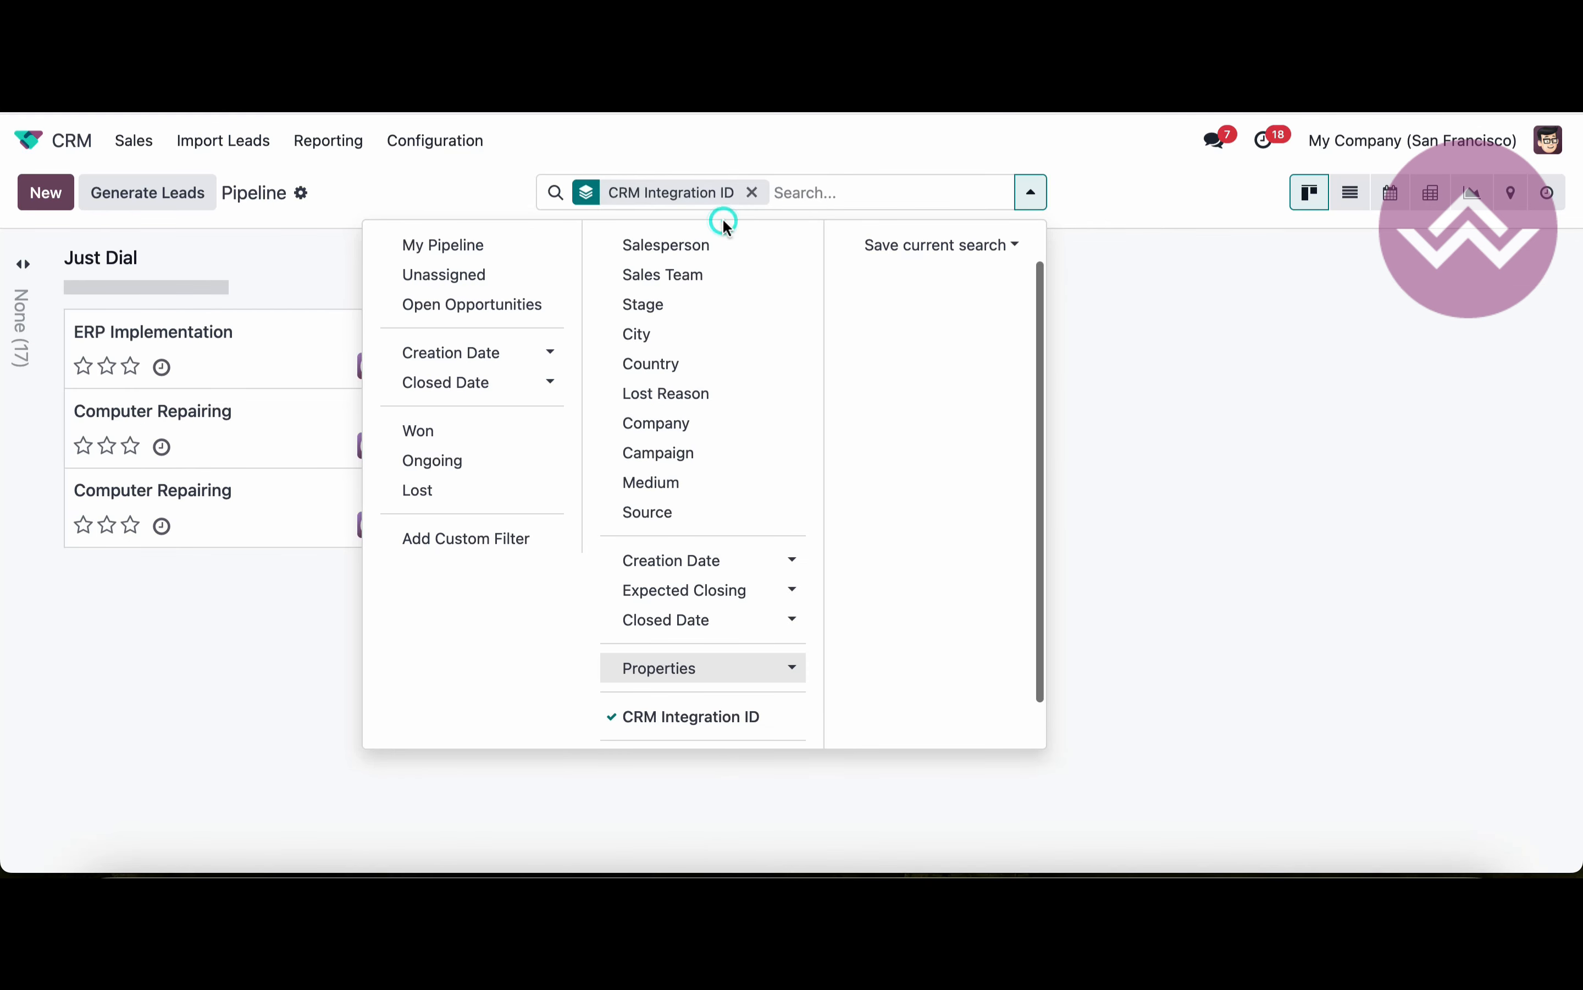
{"action": "left_click", "coordinate": [461, 178]}
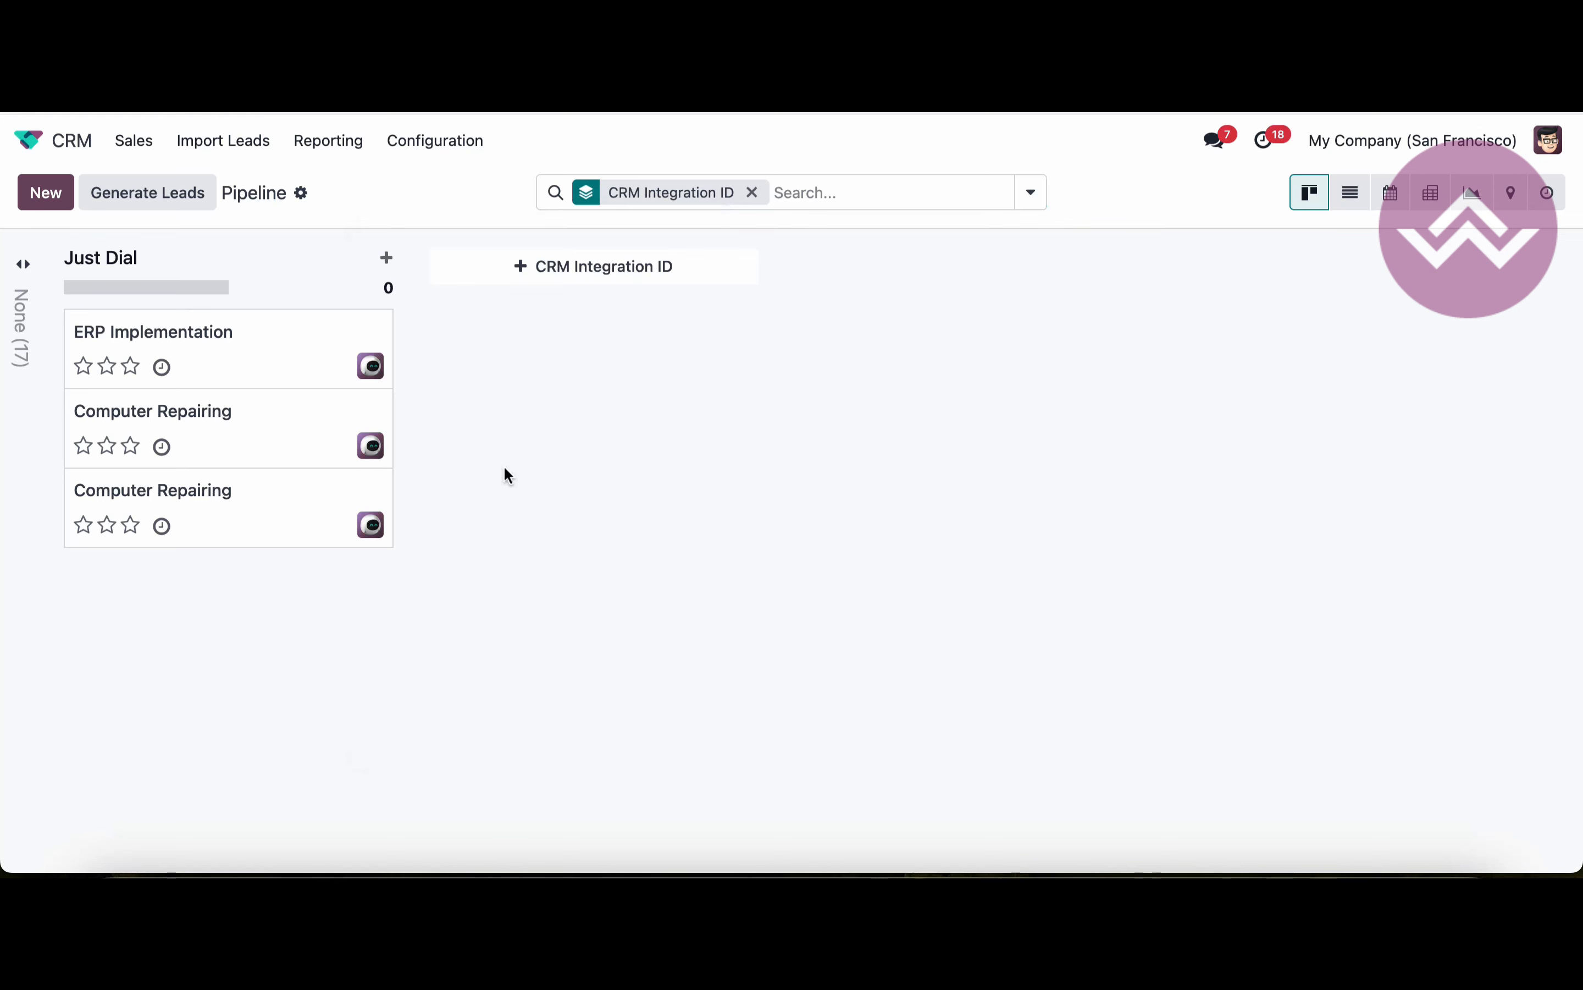
{"action": "left_click", "coordinate": [435, 141]}
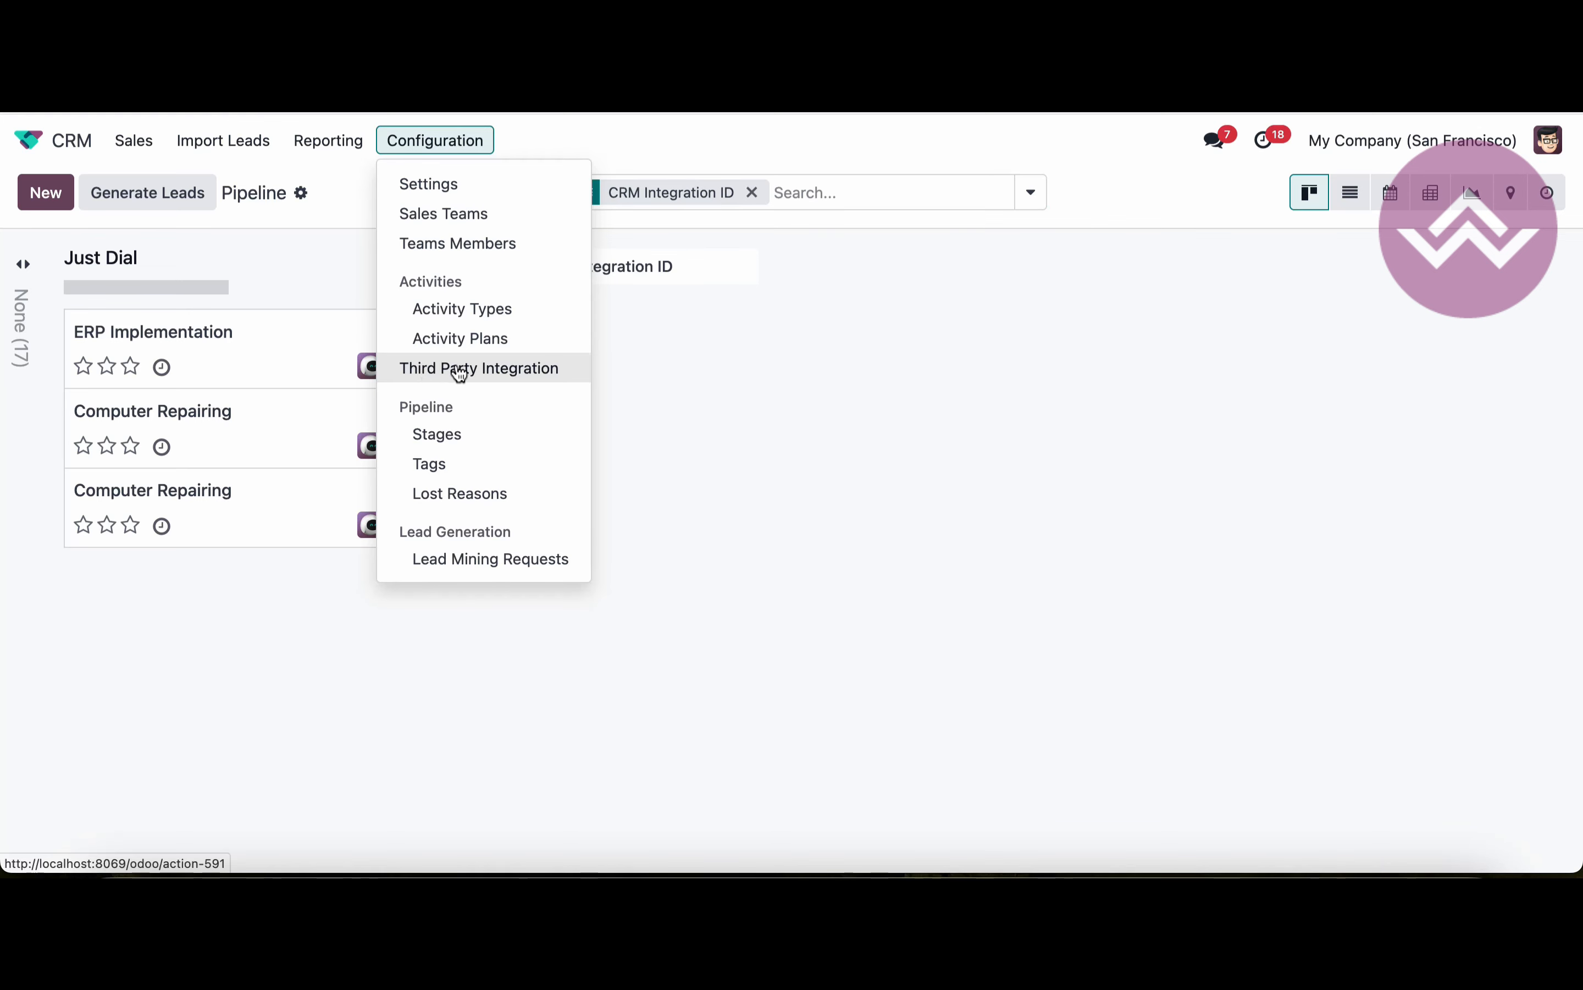
{"action": "left_click", "coordinate": [727, 424]}
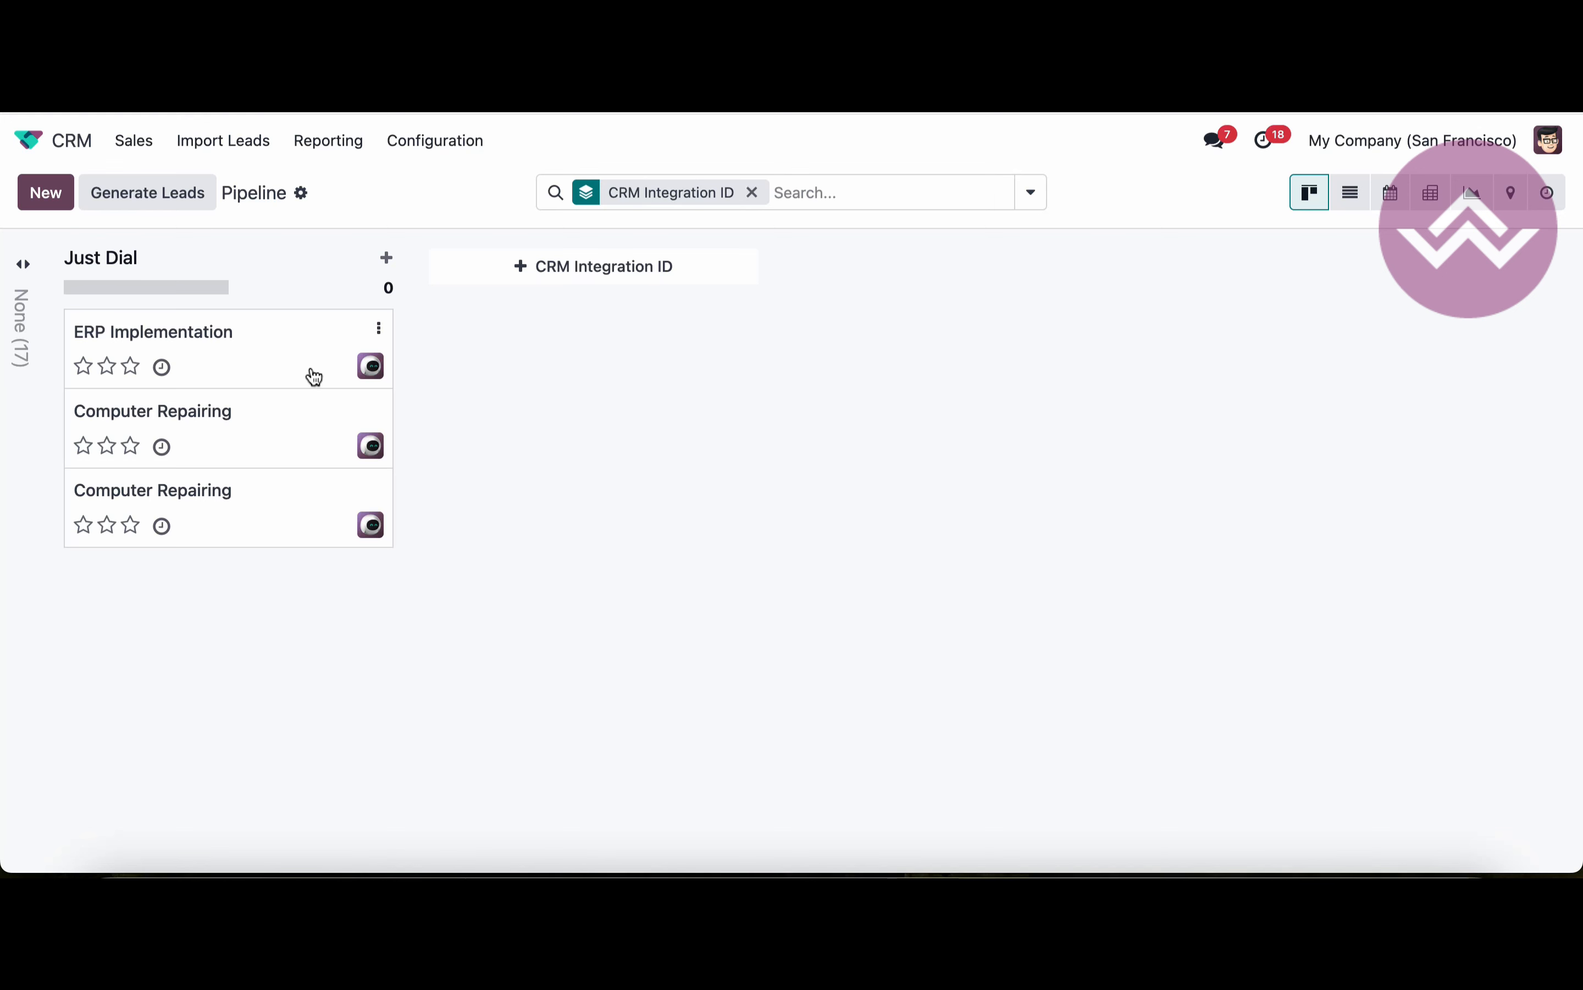
{"action": "triple_click", "coordinate": [684, 188]}
{"action": "left_click", "coordinate": [626, 488]}
- Open the ERP Implementation lead from the Just Dial group
{"action": "left_click", "coordinate": [277, 362]}
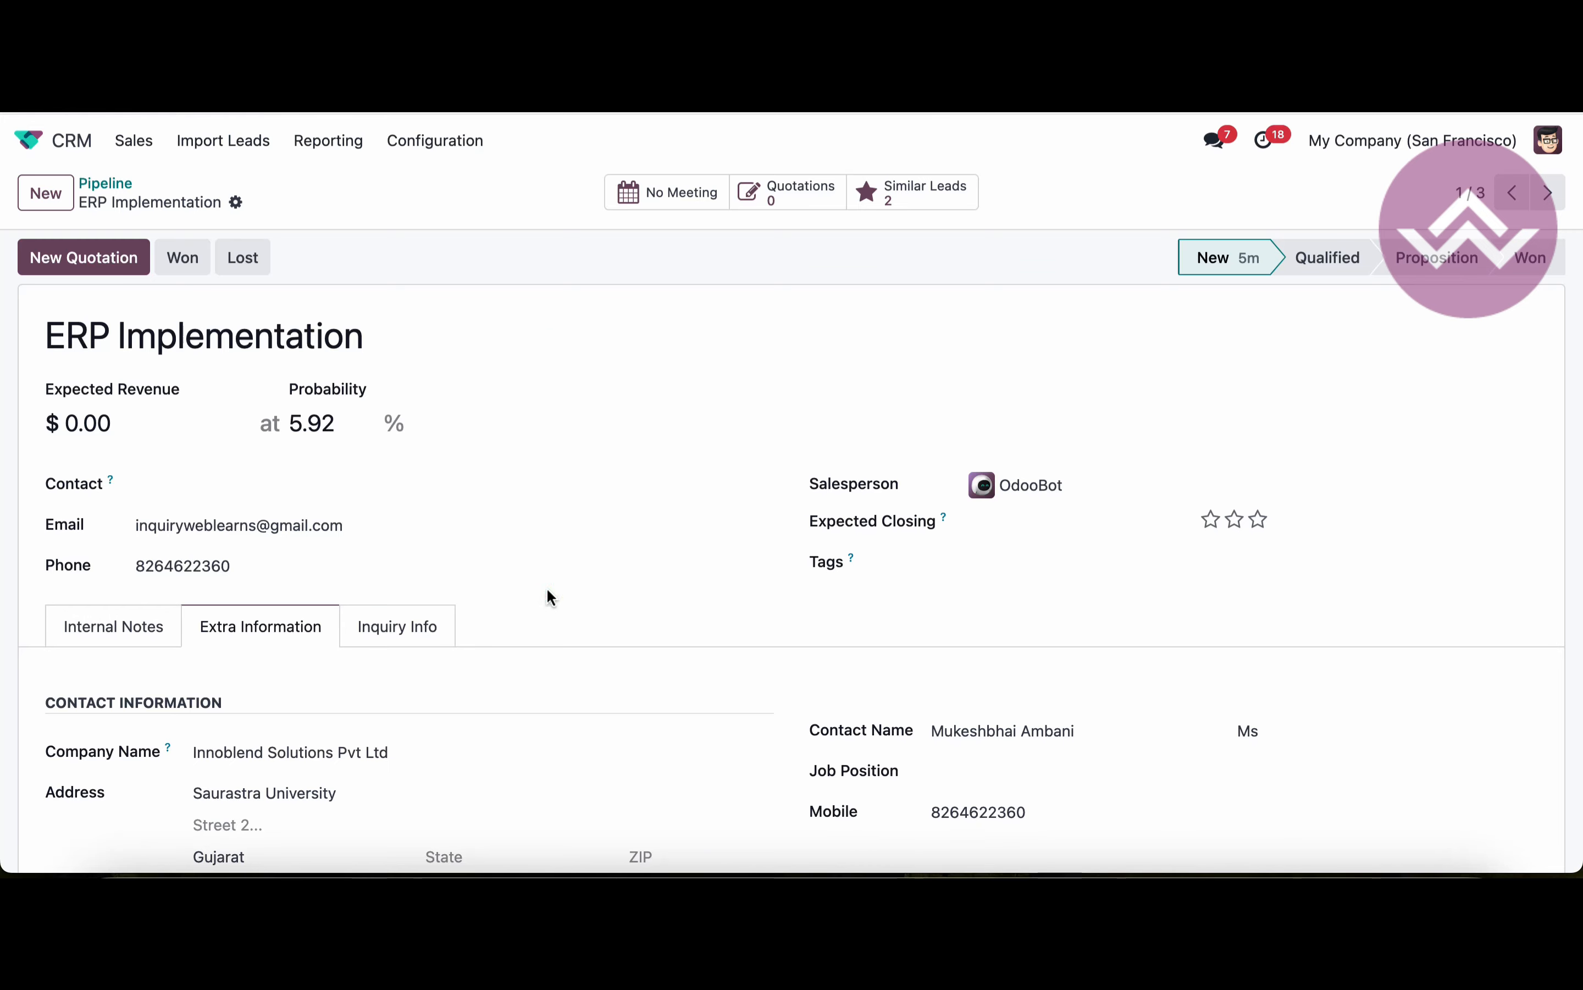